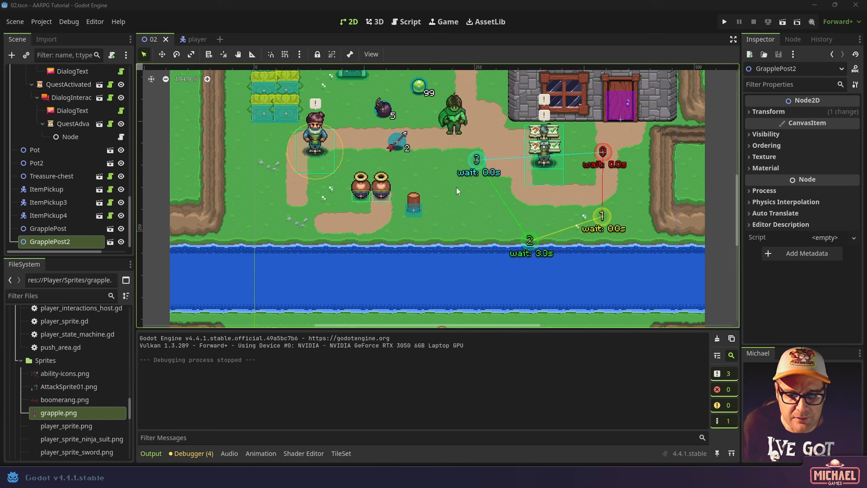
Examine the grapple posts and the river in the 02 level, and open the player scene
{"action": "scroll", "coordinate": [443, 254], "scroll_direction": "down", "scroll_amount": 3}
{"action": "middle_click_drag", "start_coordinate": [443, 252], "coordinate": [447, 196]}
{"action": "scroll", "coordinate": [448, 196], "scroll_direction": "up", "scroll_amount": 8}
{"action": "scroll", "coordinate": [459, 174], "scroll_direction": "down", "scroll_amount": 1}
{"action": "middle_click_drag", "start_coordinate": [401, 110], "coordinate": [437, 163]}
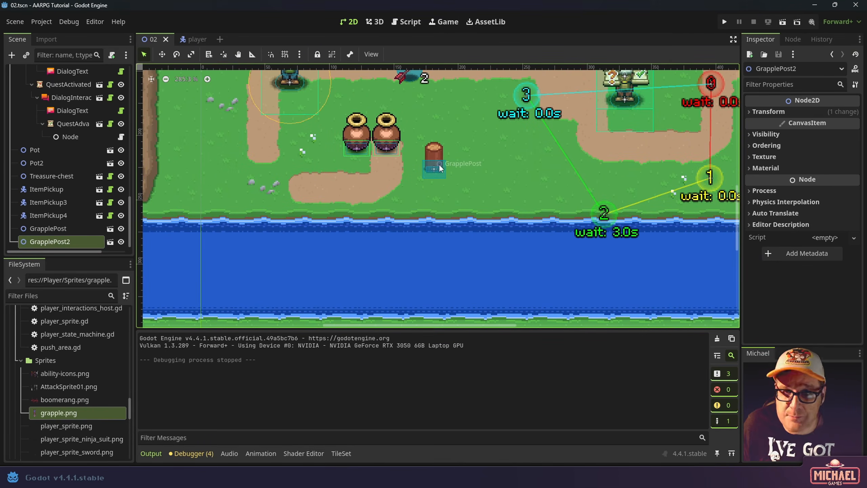
{"action": "middle_click_drag", "start_coordinate": [508, 158], "coordinate": [462, 265]}
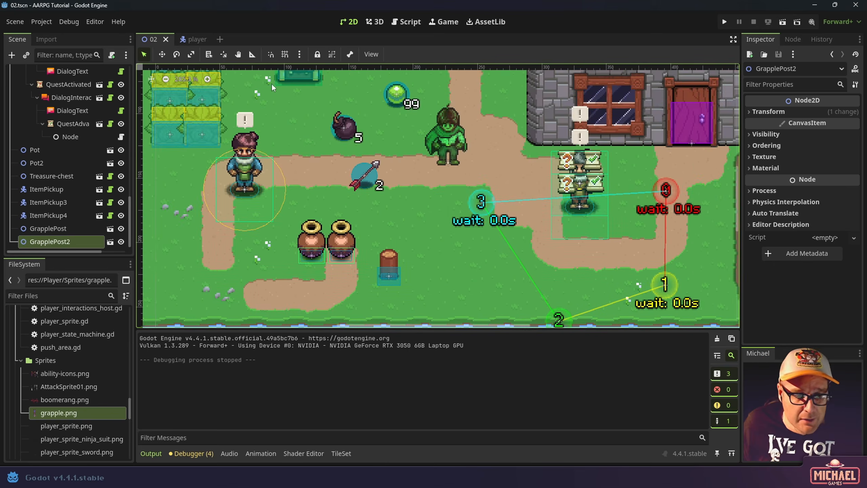
{"action": "left_click", "coordinate": [196, 39]}
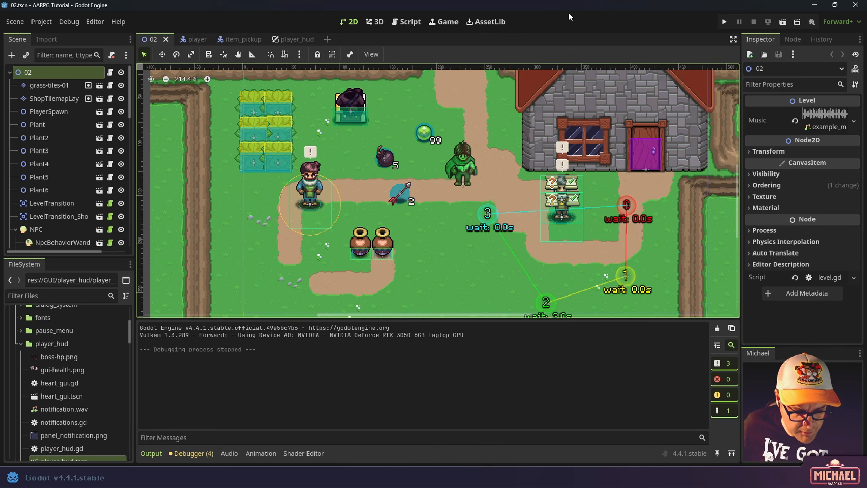
Run the 02 scene and walk the player character around the level to try out the abilities, and stop the game
{"action": "key", "text": "F6"}
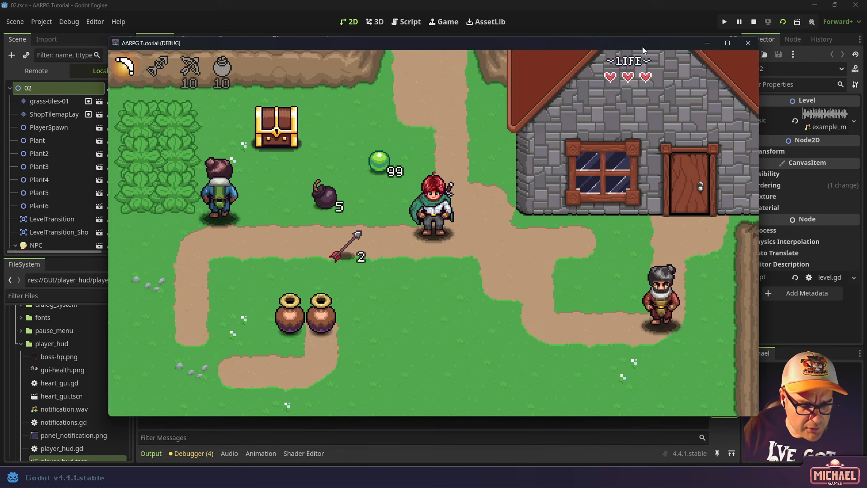
{"action": "key", "text": "Down"}
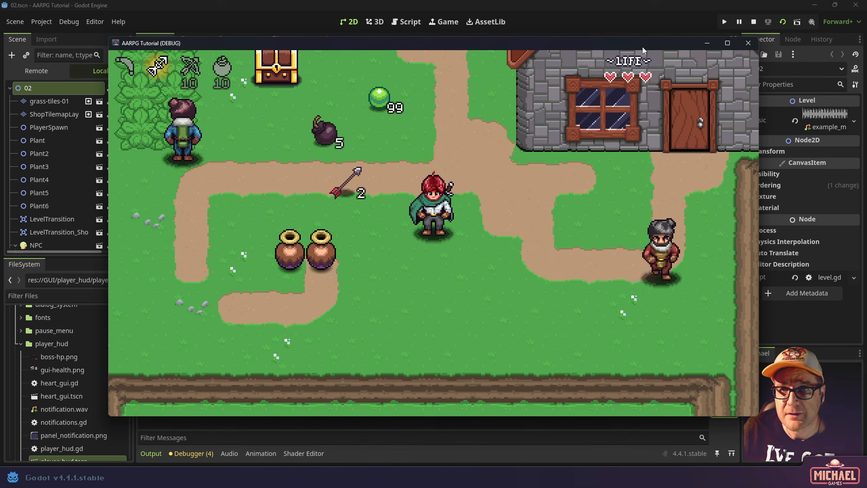
{"action": "key", "text": "Right"}
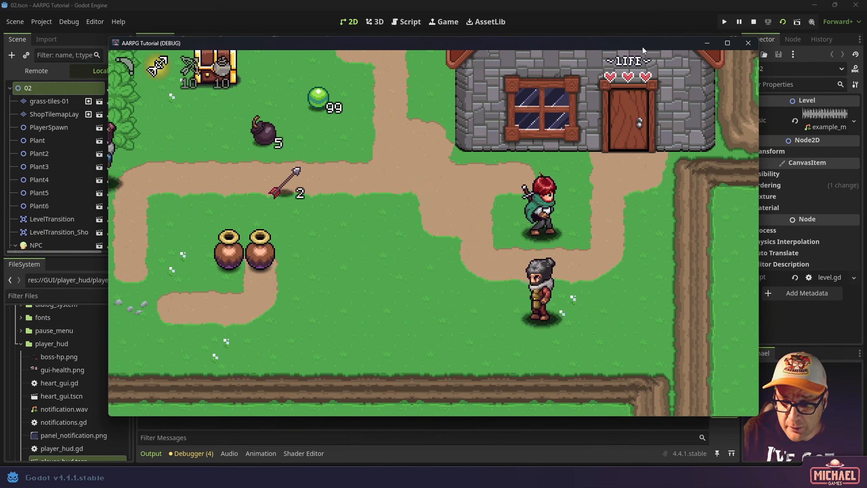
{"action": "key", "text": "Up"}
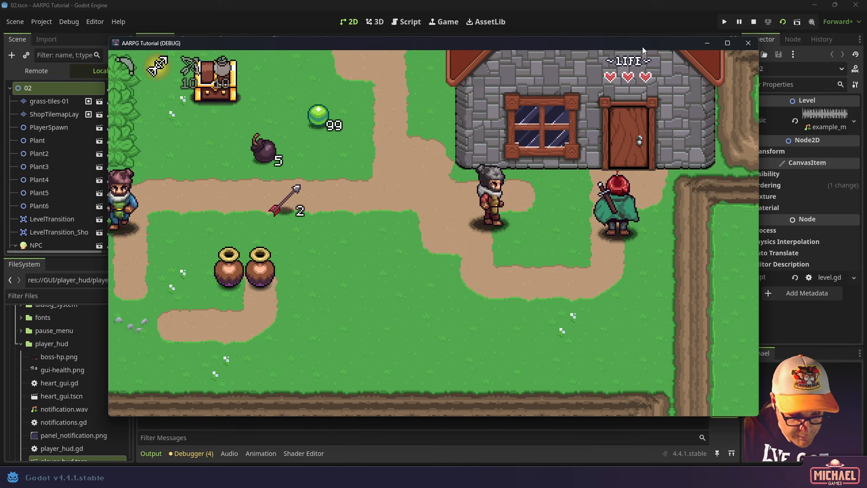
{"action": "key", "text": "Down"}
{"action": "key", "text": "Left"}
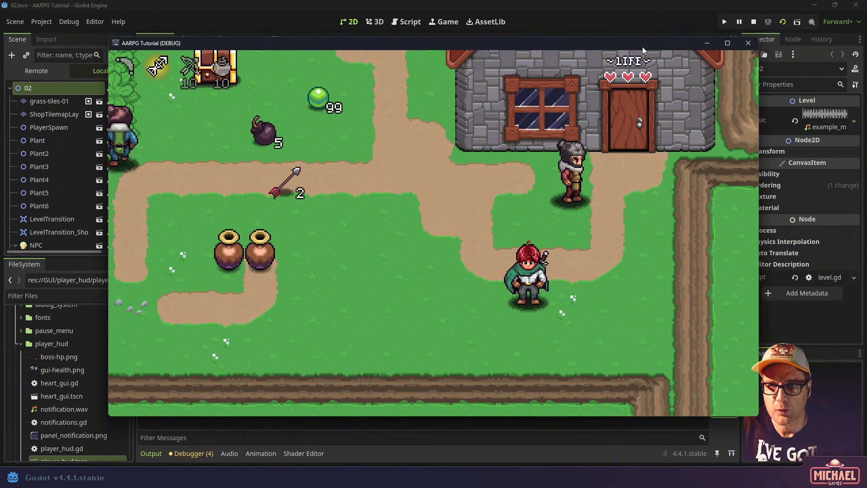
{"action": "key", "text": "Left"}
{"action": "key", "text": "Left"}
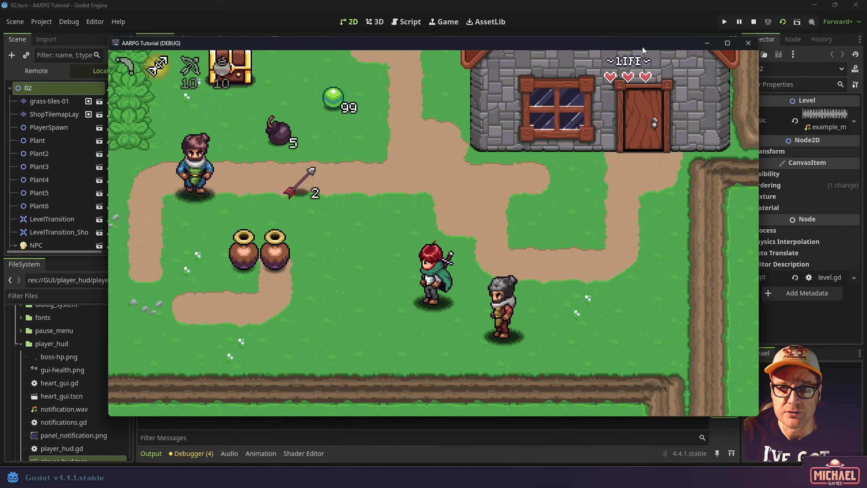
{"action": "key", "text": "Left"}
{"action": "key", "text": "Down"}
{"action": "key", "text": "Left"}
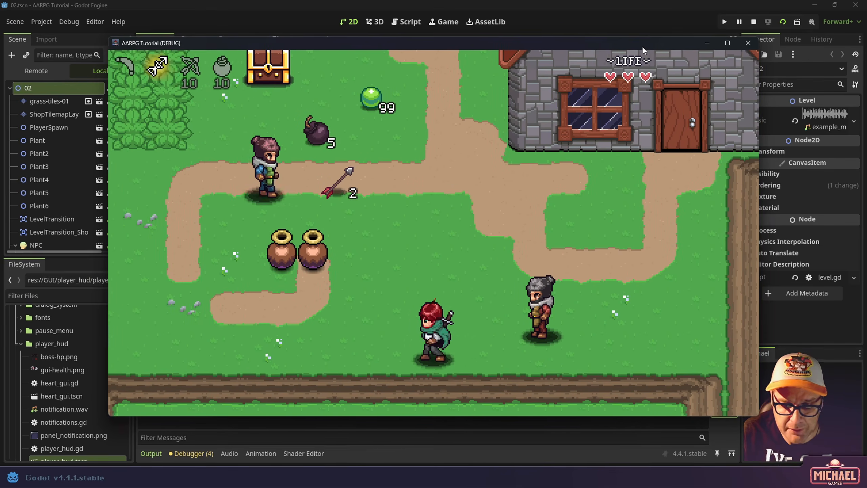
{"action": "key", "text": "Up"}
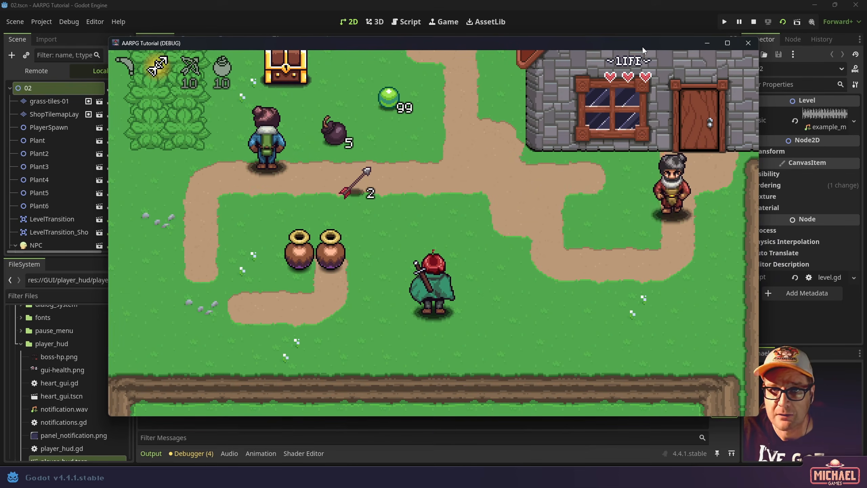
{"action": "key", "text": "Down"}
{"action": "key", "text": "Up"}
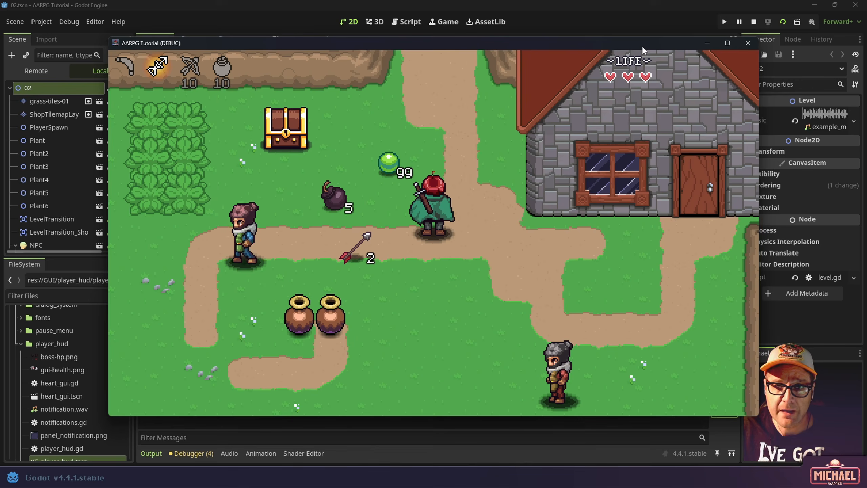
{"action": "key", "text": "Down"}
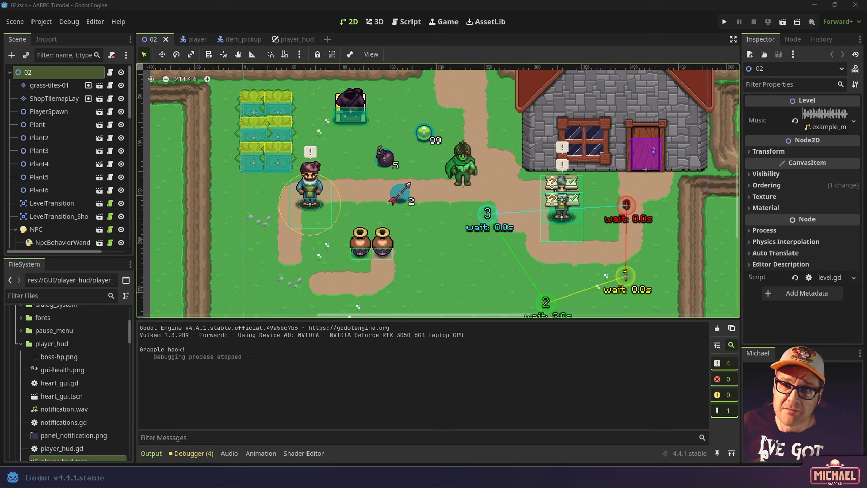
In the project settings, filter for "phys" and name 2D physics layer 4 GrappleObstacles
{"action": "left_click", "coordinate": [41, 22]}
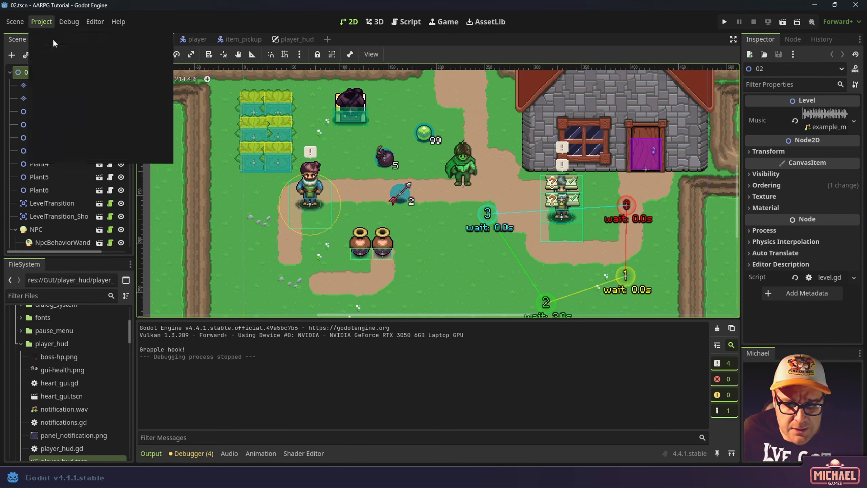
{"action": "left_click", "coordinate": [53, 36]}
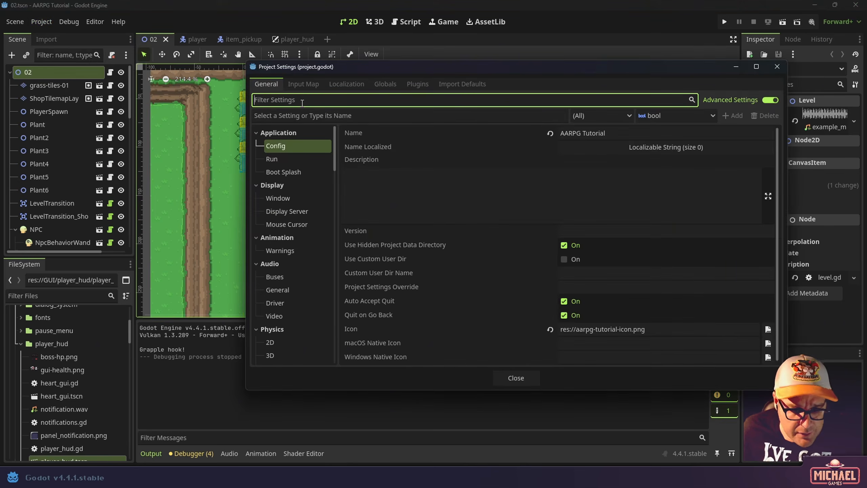
{"action": "type", "text": "phys"}
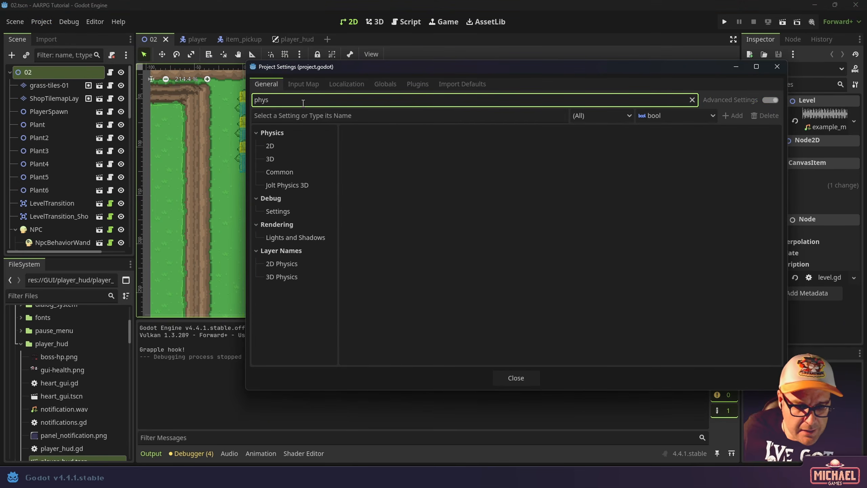
{"action": "left_click", "coordinate": [291, 149]}
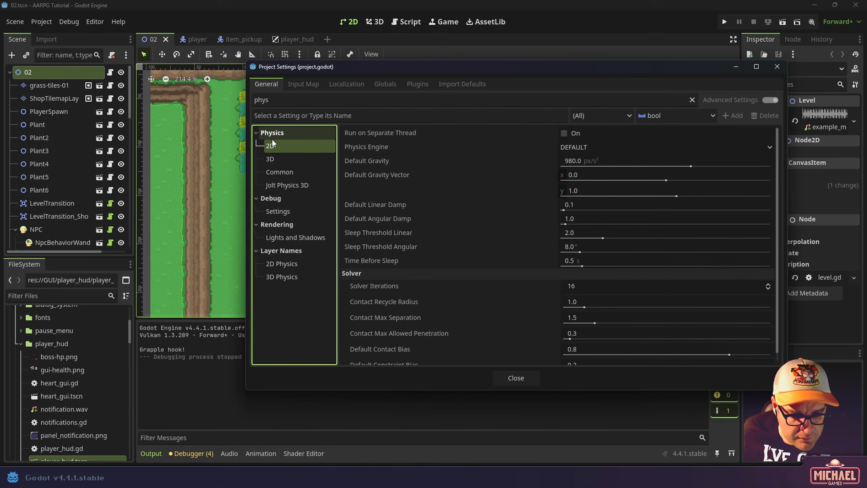
{"action": "left_click", "coordinate": [286, 267]}
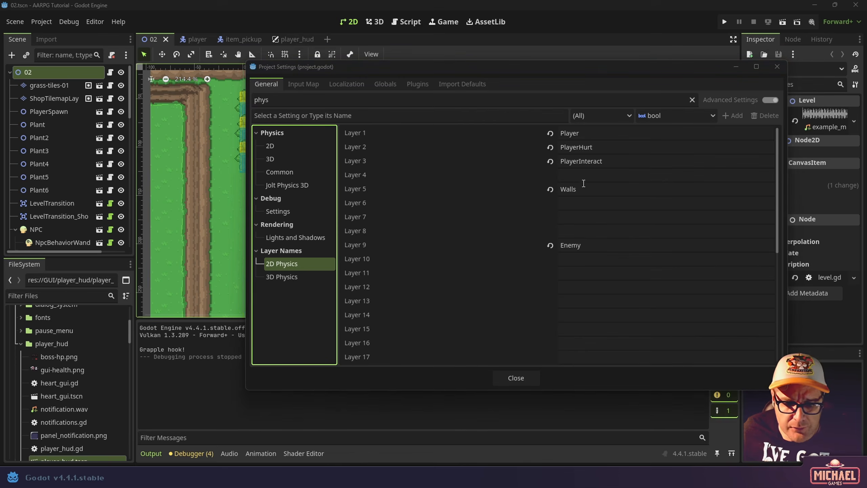
{"action": "left_click", "coordinate": [578, 190]}
{"action": "left_click", "coordinate": [574, 176]}
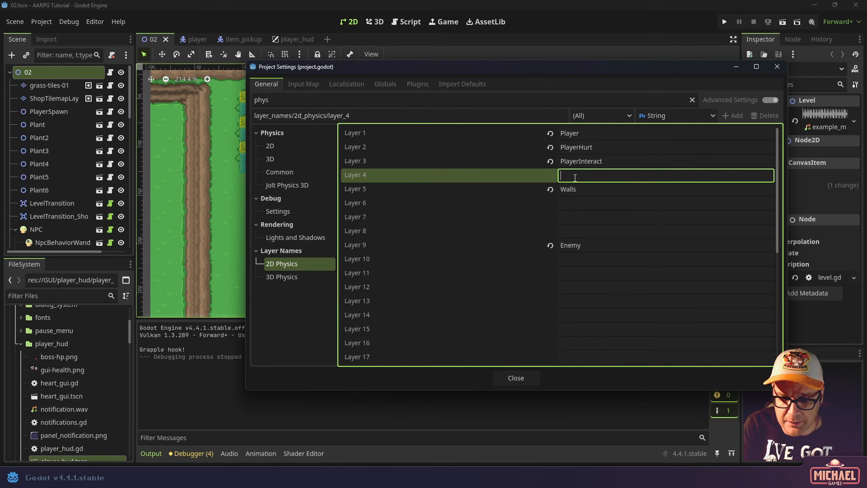
{"action": "type", "text": "GrappleObstacles"}
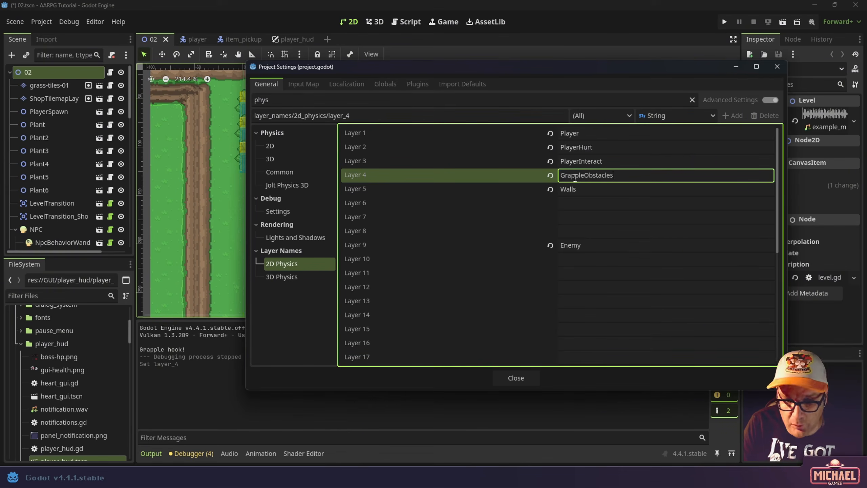
{"action": "key", "text": "Return"}
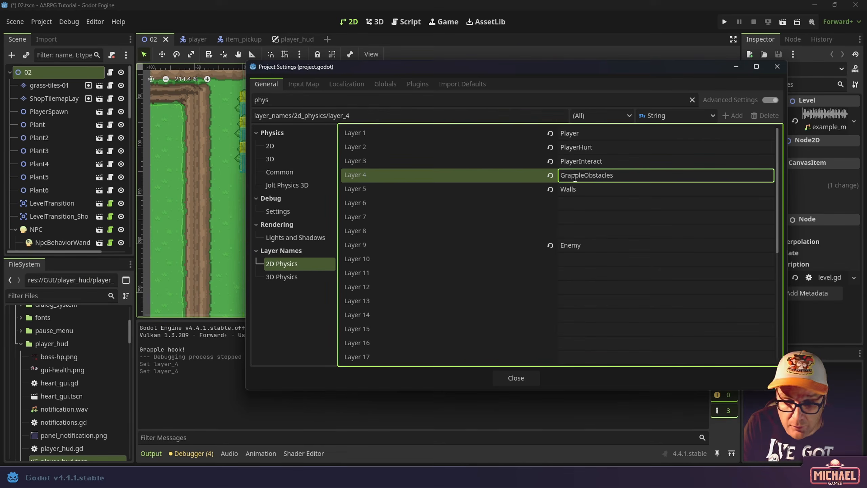
Name 2D physics layer 6 GrapplePoints and close the project settings
{"action": "left_click", "coordinate": [632, 205]}
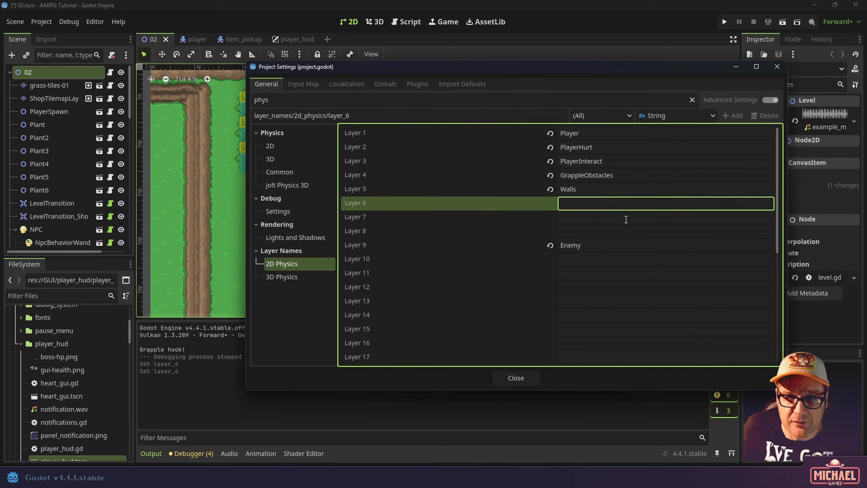
{"action": "key", "text": "Return"}
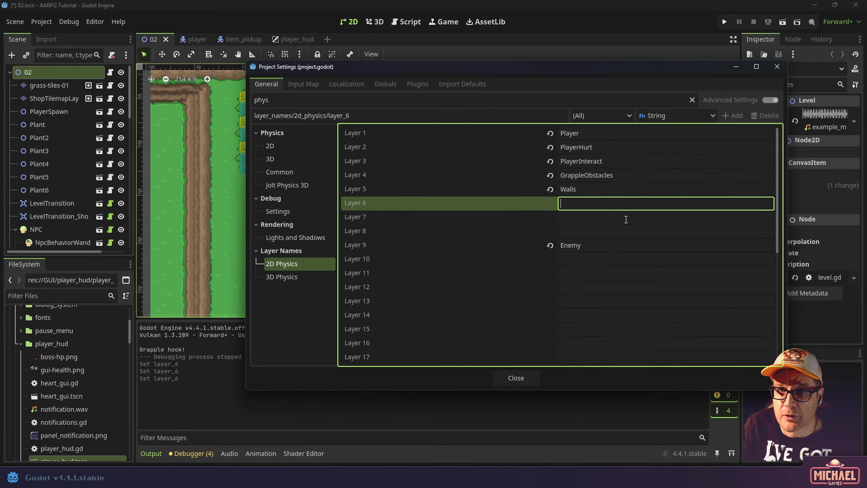
{"action": "type", "text": "GrapplePoints"}
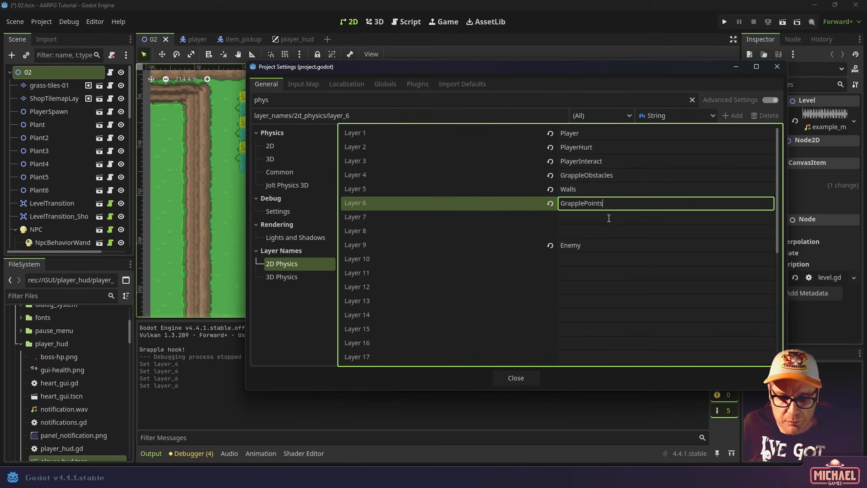
{"action": "left_click", "coordinate": [516, 380]}
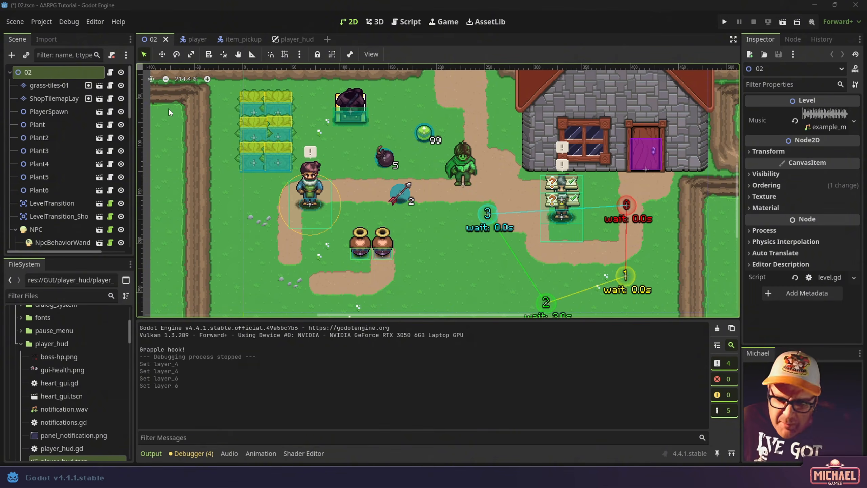
Open the grass-tiles-01 scene and show the Grass-01.png atlas in an enlarged TileSet editor
{"action": "left_click", "coordinate": [46, 84]}
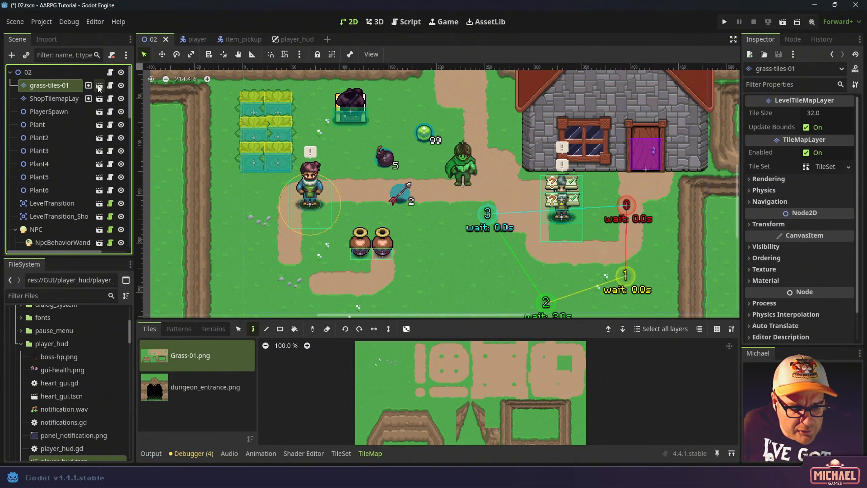
{"action": "left_click", "coordinate": [98, 86]}
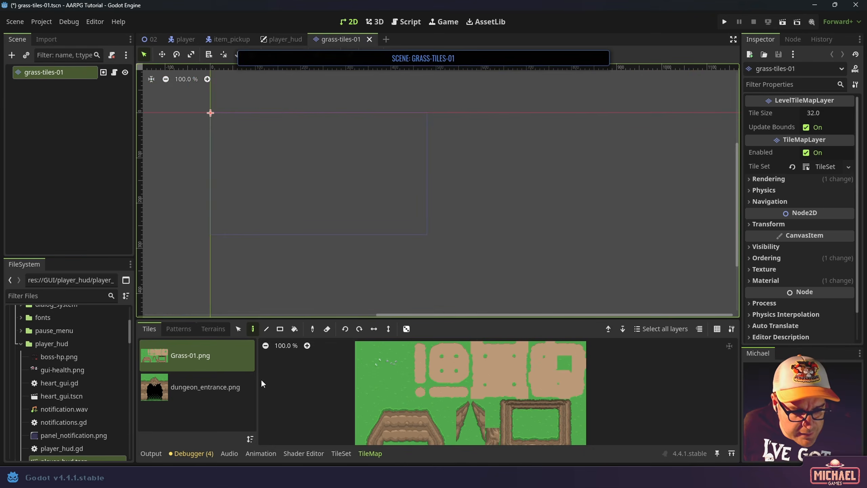
{"action": "left_click", "coordinate": [193, 361]}
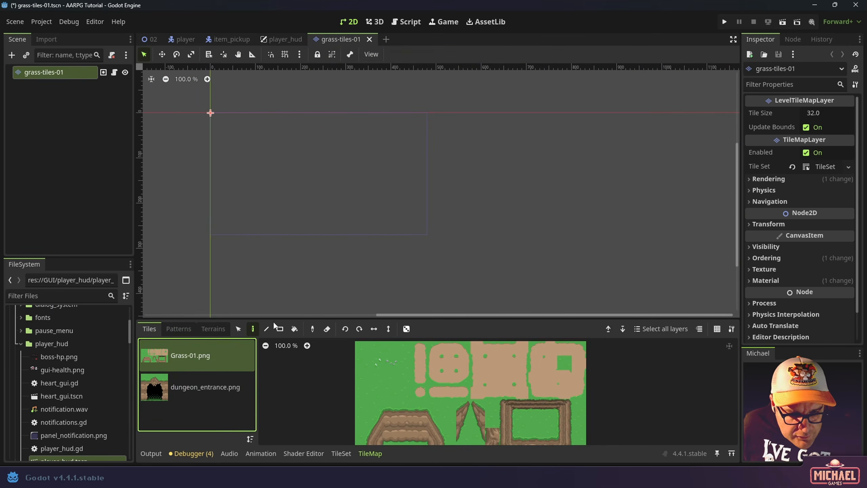
{"action": "left_click", "coordinate": [352, 457]}
{"action": "left_click_drag", "start_coordinate": [337, 321], "coordinate": [337, 239]}
Locate the atlas texture's Sprites folder in the file manager and replace Grass-01.png with the version from the downloaded abilities folder
{"action": "right_click", "coordinate": [326, 327]}
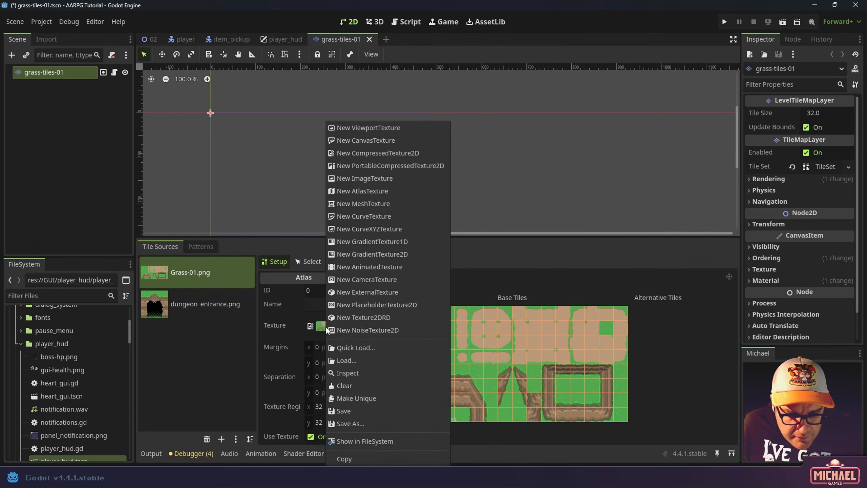
{"action": "left_click", "coordinate": [359, 440]}
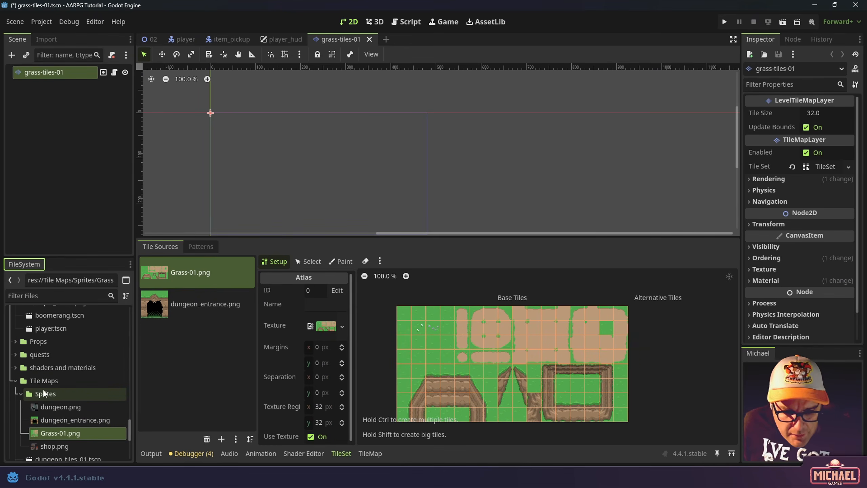
{"action": "right_click", "coordinate": [46, 395]}
{"action": "left_click", "coordinate": [96, 459]}
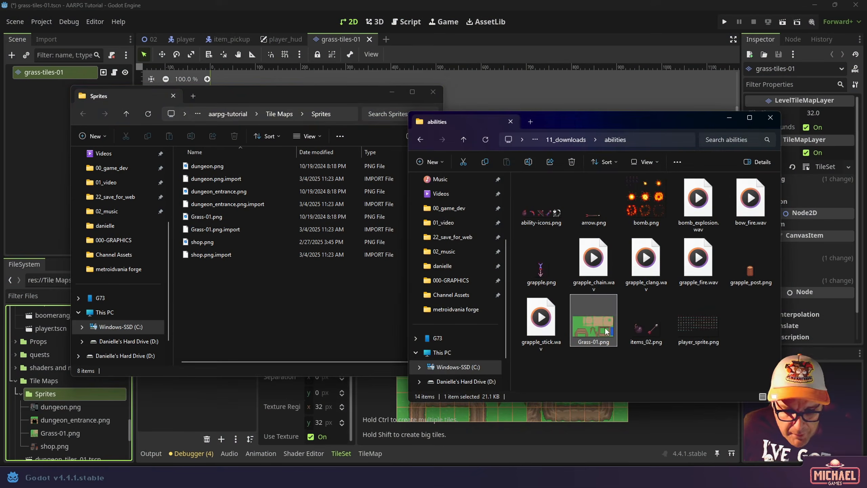
{"action": "left_click_drag", "start_coordinate": [593, 325], "coordinate": [224, 287]}
{"action": "left_click", "coordinate": [418, 168]}
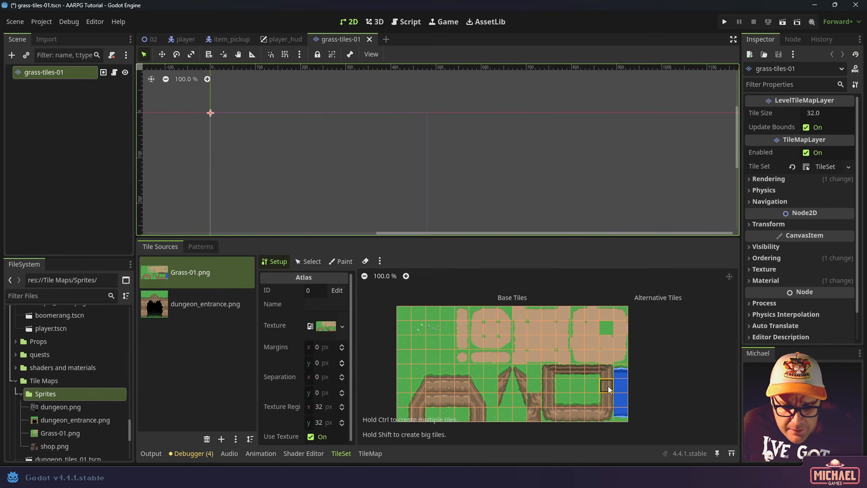
Add a second physics layer to the grass-tiles-01 tile set
{"action": "scroll", "coordinate": [620, 383], "scroll_direction": "up", "scroll_amount": 3}
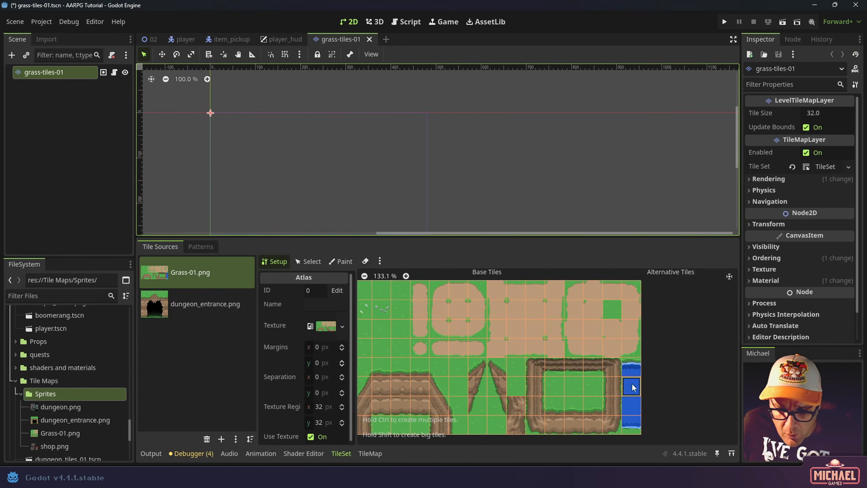
{"action": "left_click_drag", "start_coordinate": [635, 423], "coordinate": [628, 379]}
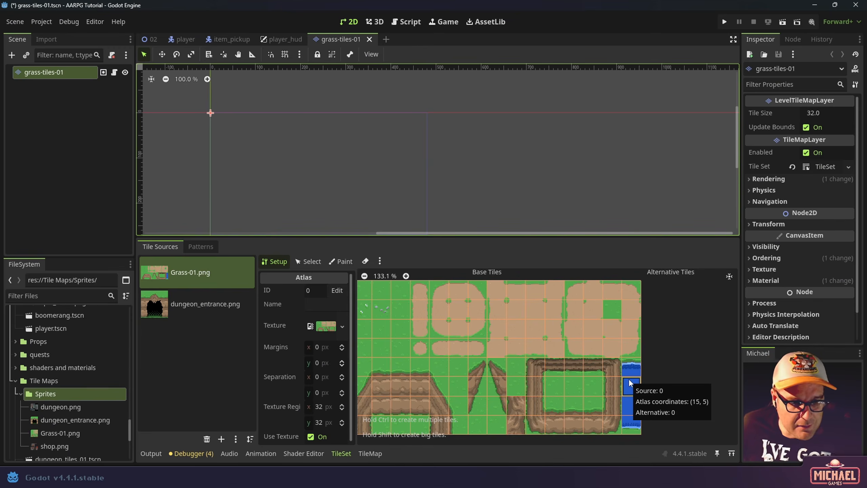
{"action": "left_click", "coordinate": [823, 166]}
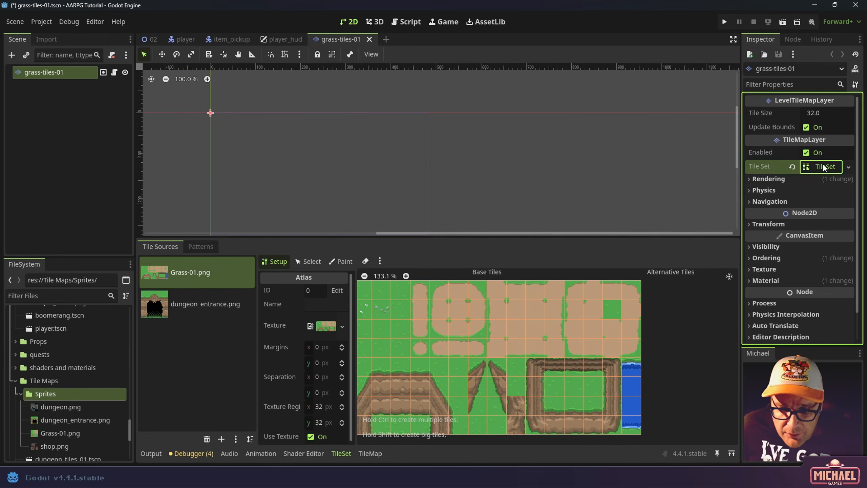
{"action": "left_click", "coordinate": [780, 251]}
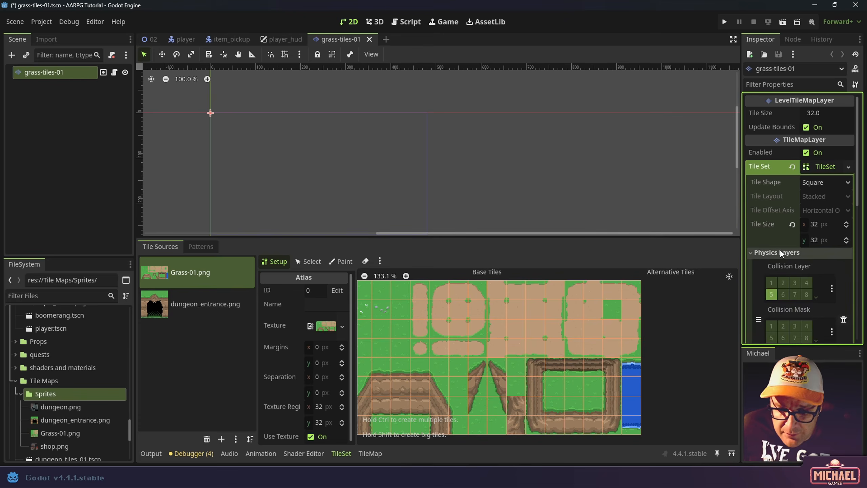
{"action": "scroll", "coordinate": [785, 246], "scroll_direction": "down", "scroll_amount": 1}
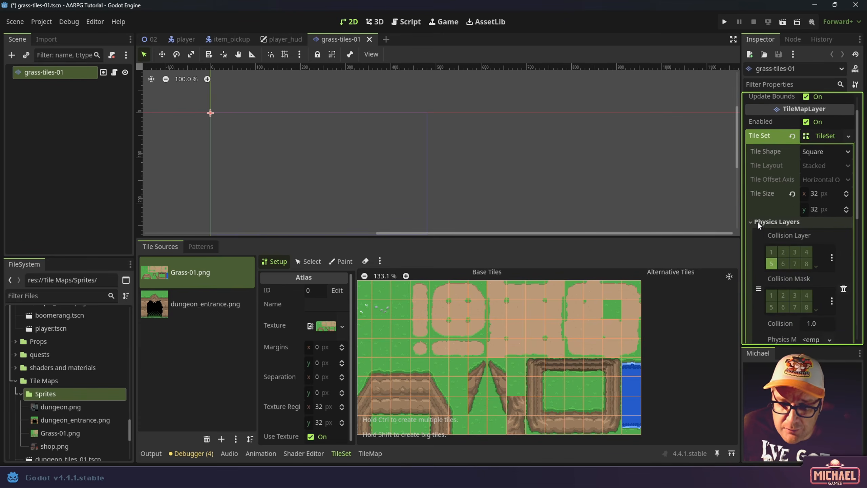
{"action": "scroll", "coordinate": [758, 222], "scroll_direction": "down", "scroll_amount": 2}
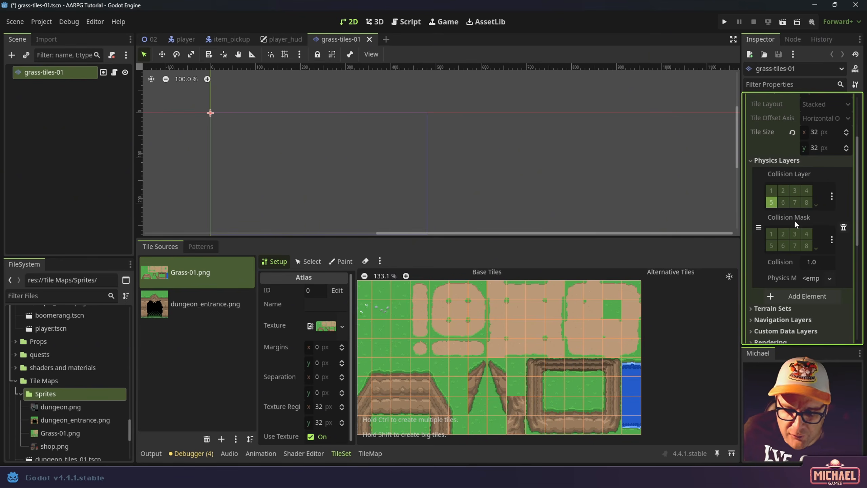
{"action": "left_click", "coordinate": [791, 296]}
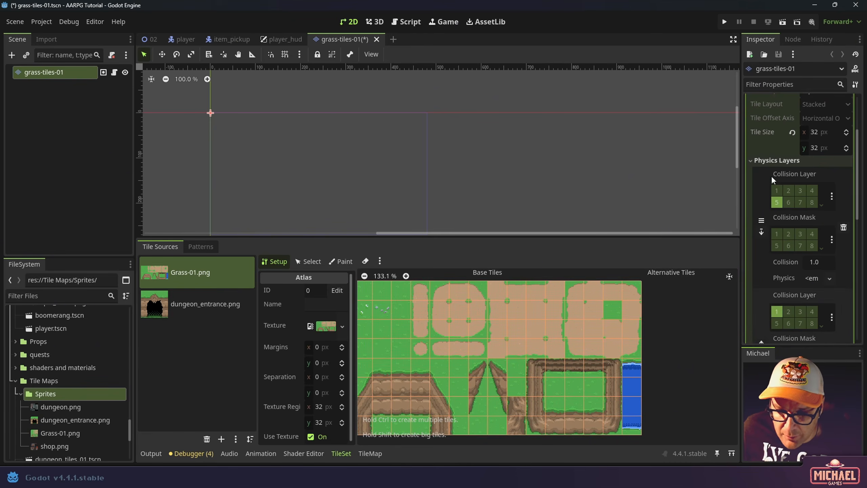
Disable layer 1 in the new physics layer's collision layer and mask, and assign its collision layer to GrappleObstacles
{"action": "scroll", "coordinate": [771, 214], "scroll_direction": "down", "scroll_amount": 2}
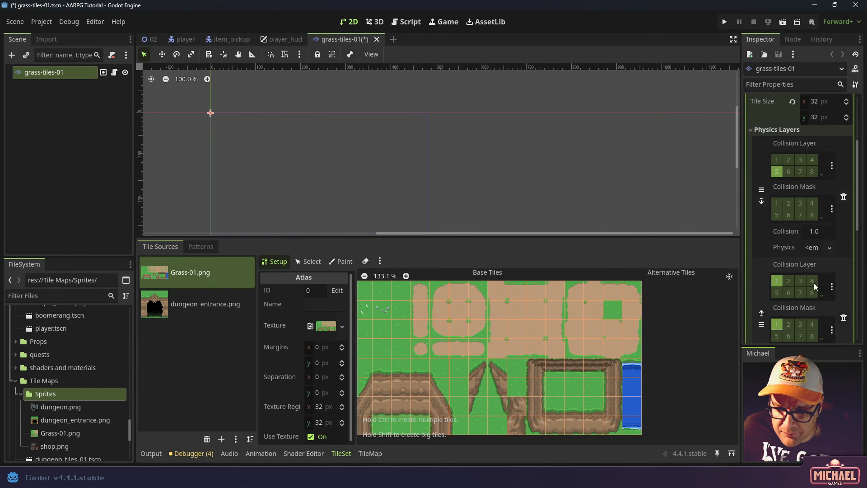
{"action": "left_click", "coordinate": [777, 280]}
{"action": "left_click", "coordinate": [777, 323]}
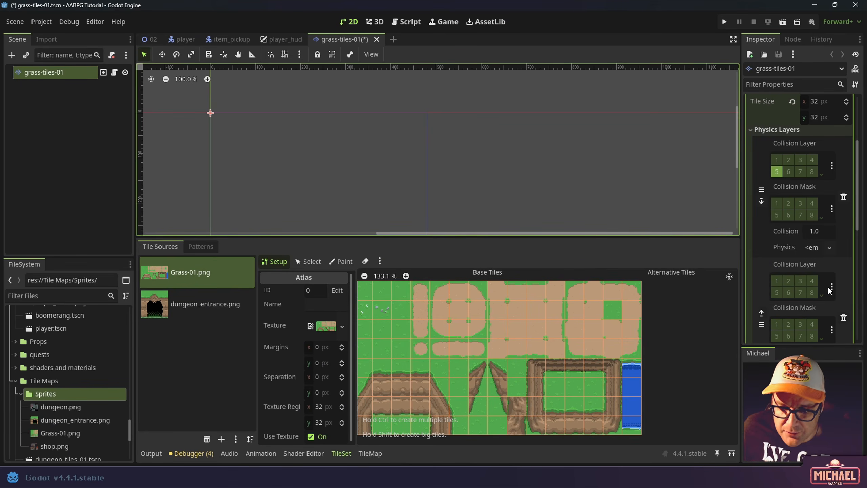
{"action": "scroll", "coordinate": [827, 286], "scroll_direction": "down", "scroll_amount": 1}
{"action": "left_click", "coordinate": [832, 251]}
{"action": "left_click", "coordinate": [831, 251]}
{"action": "left_click", "coordinate": [832, 251]}
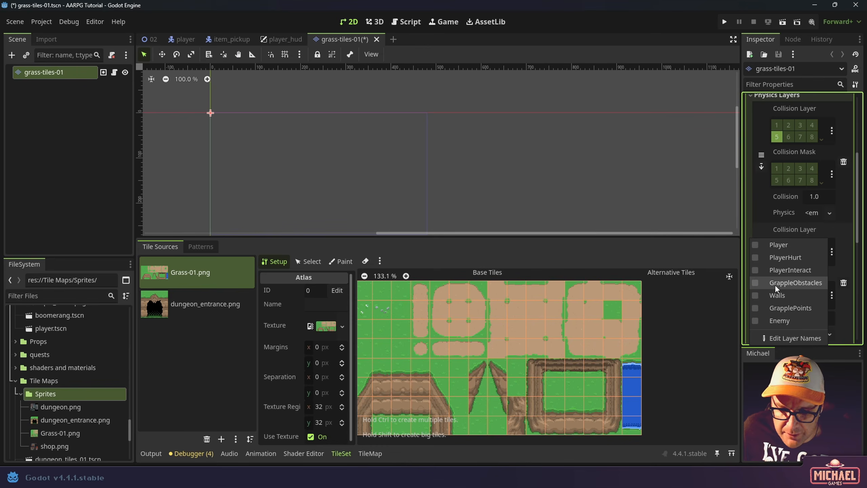
{"action": "left_click", "coordinate": [756, 283]}
{"action": "left_click", "coordinate": [831, 266]}
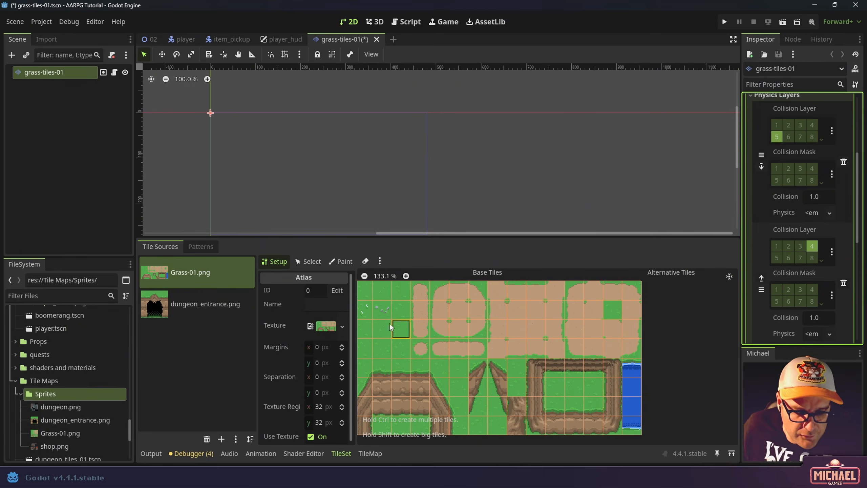
Paint Physics Layer 1 with the full-tile collision polygon over the column of water tiles in the Grass-01.png atlas
{"action": "left_click", "coordinate": [341, 262]}
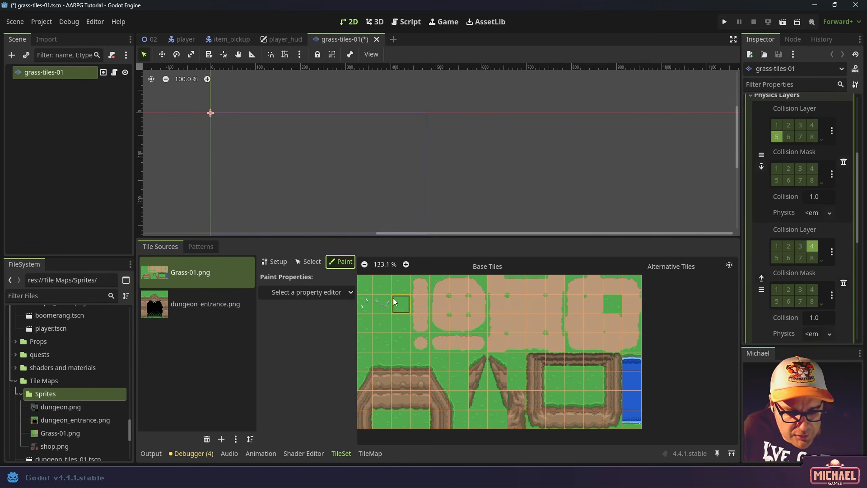
{"action": "left_click", "coordinate": [344, 292]}
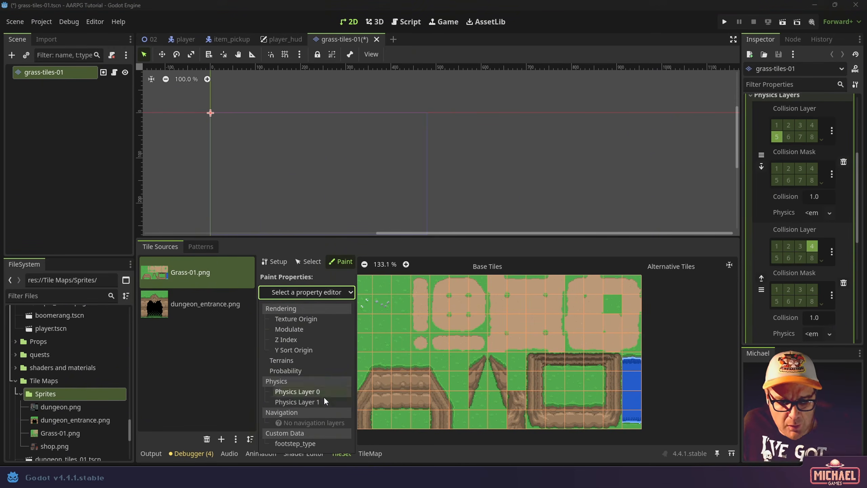
{"action": "left_click", "coordinate": [307, 403]}
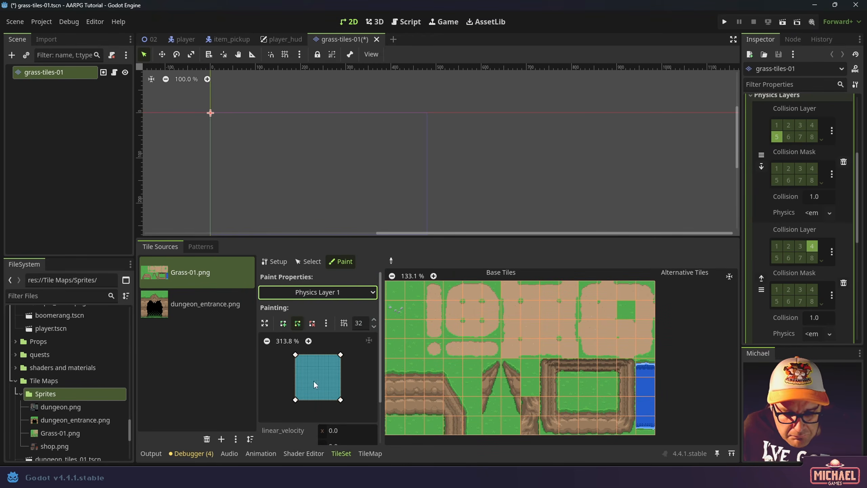
{"action": "scroll", "coordinate": [637, 370], "scroll_direction": "up", "scroll_amount": 3}
{"action": "middle_click_drag", "start_coordinate": [647, 367], "coordinate": [528, 323]}
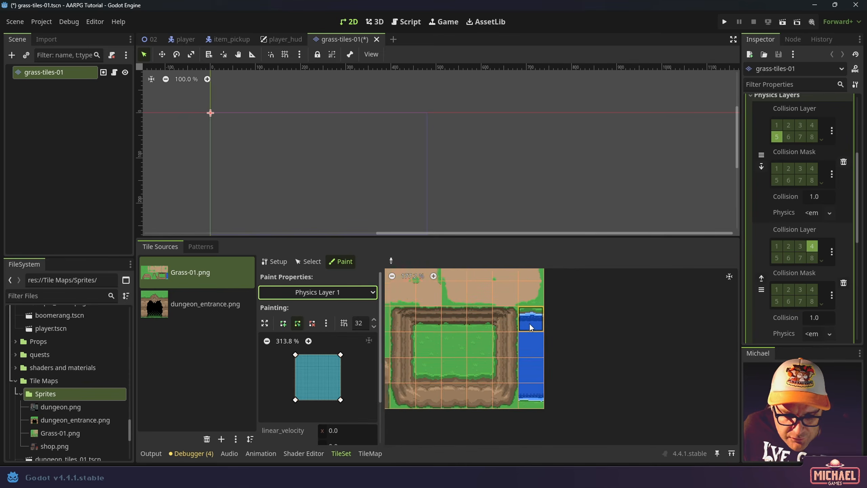
{"action": "scroll", "coordinate": [533, 319], "scroll_direction": "up", "scroll_amount": 5}
{"action": "left_click_drag", "start_coordinate": [536, 317], "coordinate": [552, 423]}
{"action": "scroll", "coordinate": [555, 409], "scroll_direction": "down", "scroll_amount": 1}
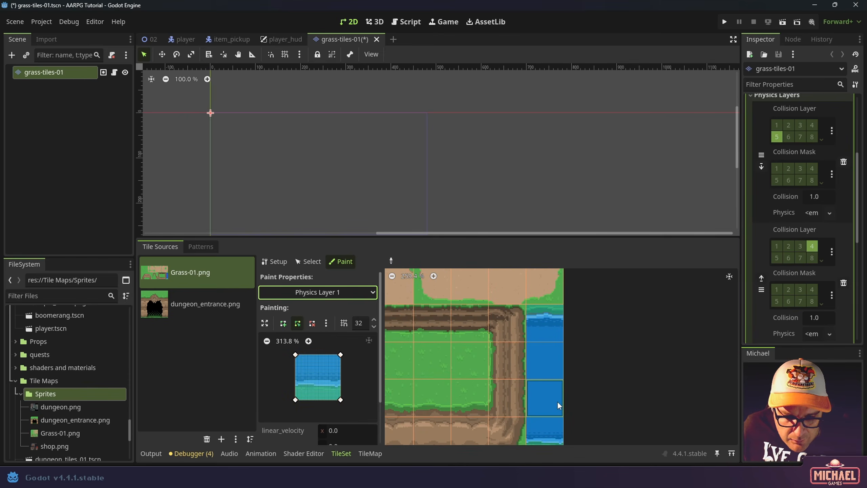
Raise the lower edge of the Physics Layer 1 polygon to the shoreline and apply it to the bottom water tile
{"action": "middle_click_drag", "start_coordinate": [556, 402], "coordinate": [557, 370]}
{"action": "scroll", "coordinate": [556, 370], "scroll_direction": "up", "scroll_amount": 2}
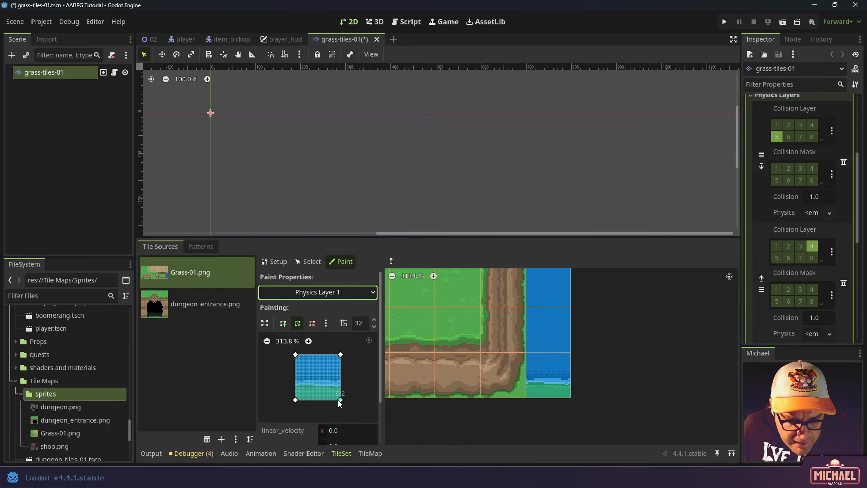
{"action": "left_click_drag", "start_coordinate": [340, 400], "coordinate": [296, 391]}
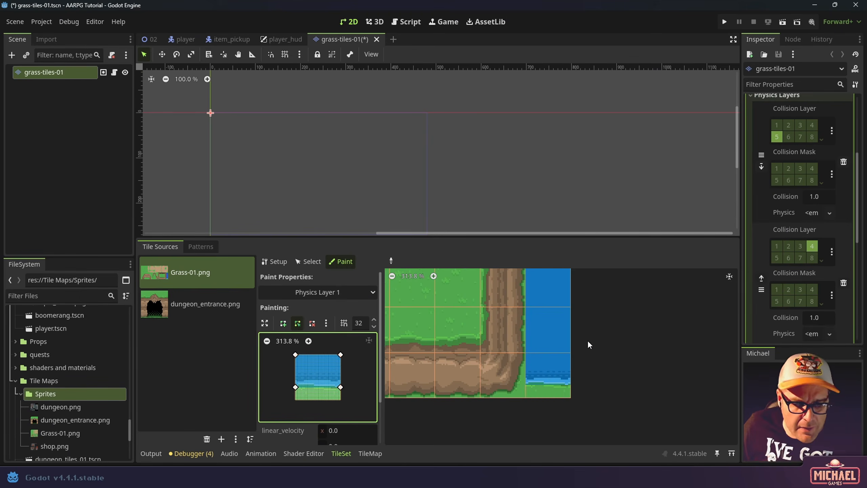
Give the top water tile a collision polygon reaching its lower edge but starting slightly below its grass edge, and save the scene
{"action": "middle_click_drag", "start_coordinate": [588, 319], "coordinate": [594, 399]}
{"action": "left_click", "coordinate": [552, 327]}
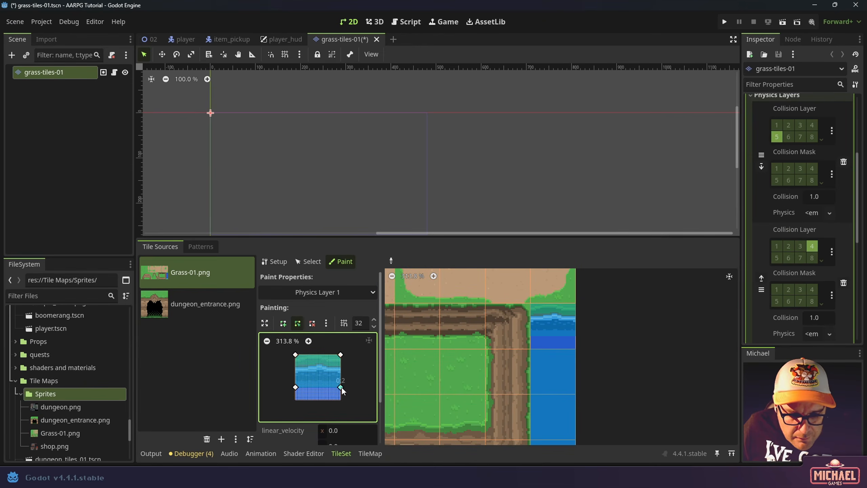
{"action": "left_click_drag", "start_coordinate": [296, 387], "coordinate": [295, 399]}
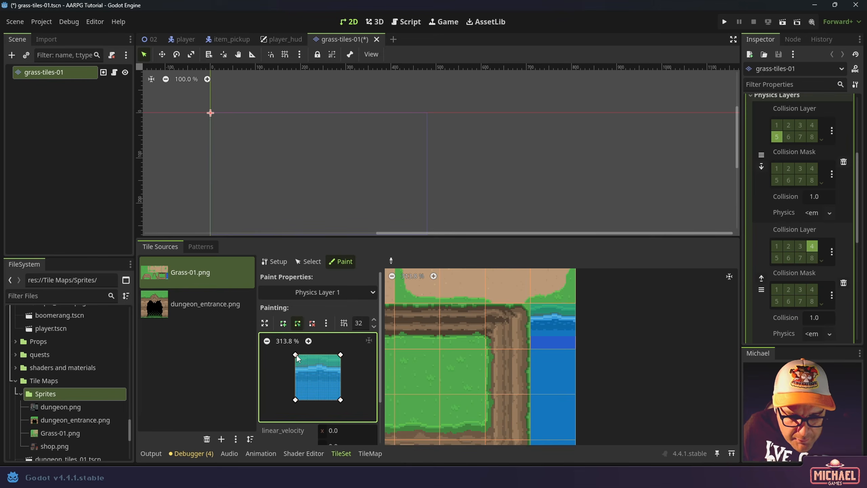
{"action": "left_click_drag", "start_coordinate": [297, 355], "coordinate": [298, 362]}
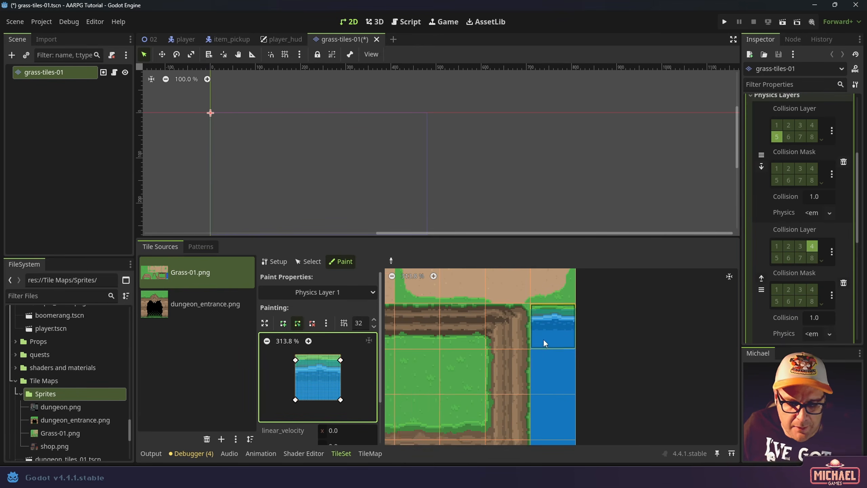
{"action": "scroll", "coordinate": [543, 340], "scroll_direction": "down", "scroll_amount": 2}
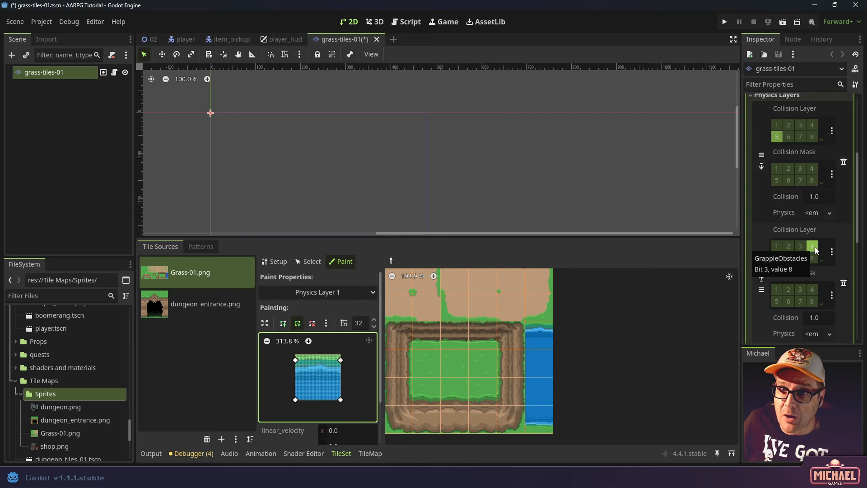
{"action": "key", "text": "ctrl+s"}
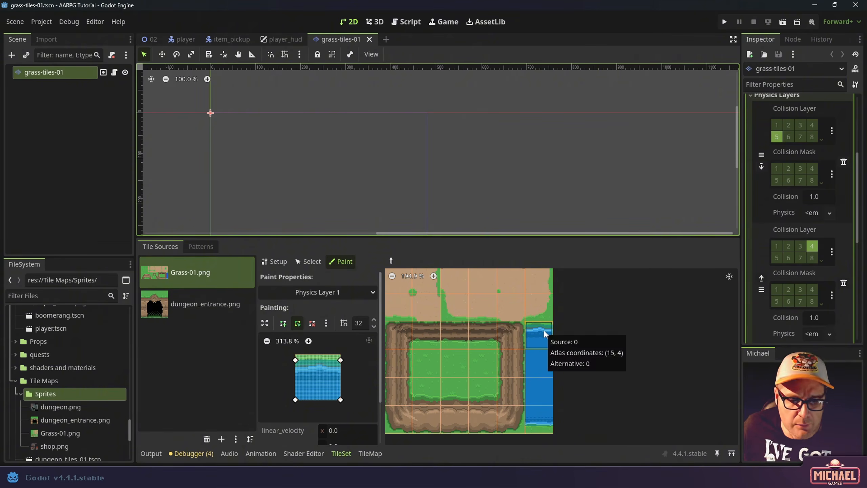
Open scene 02 and enlarge the 2D viewport around the southern edge of the level
{"action": "left_click", "coordinate": [148, 39]}
{"action": "scroll", "coordinate": [394, 146], "scroll_direction": "down", "scroll_amount": 5}
{"action": "middle_click_drag", "start_coordinate": [426, 166], "coordinate": [437, 137]}
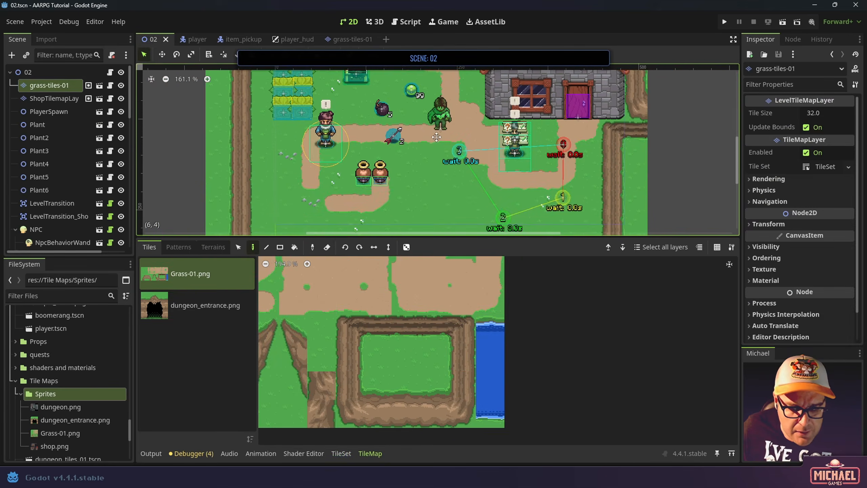
{"action": "left_click_drag", "start_coordinate": [455, 237], "coordinate": [449, 323]}
{"action": "mouse_move", "coordinate": [432, 153]}
{"action": "middle_mouse_down"}
{"action": "mouse_move", "coordinate": [448, 228]}
{"action": "mouse_move", "coordinate": [445, 148]}
{"action": "middle_mouse_up"}
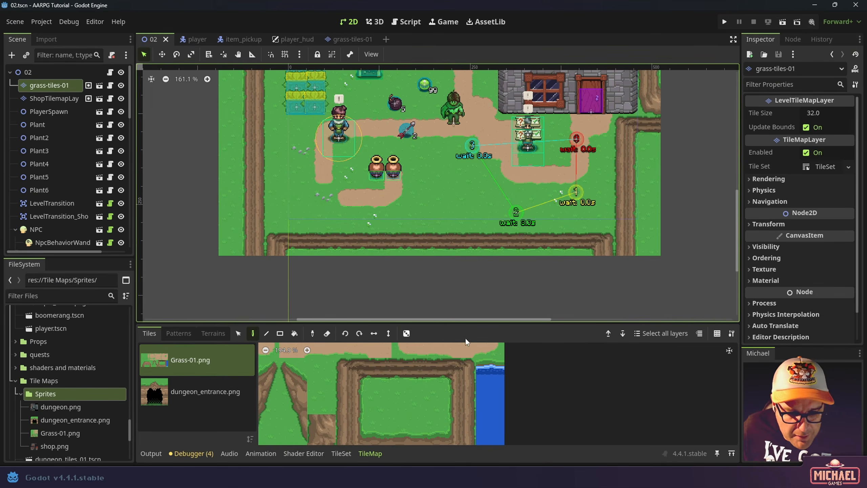
Fill a rectangle across the full width of the level's southern edge with the top shore and open water tiles
{"action": "left_click_drag", "start_coordinate": [491, 382], "coordinate": [493, 444]}
{"action": "scroll", "coordinate": [489, 414], "scroll_direction": "down", "scroll_amount": 1}
{"action": "left_click", "coordinate": [493, 384]}
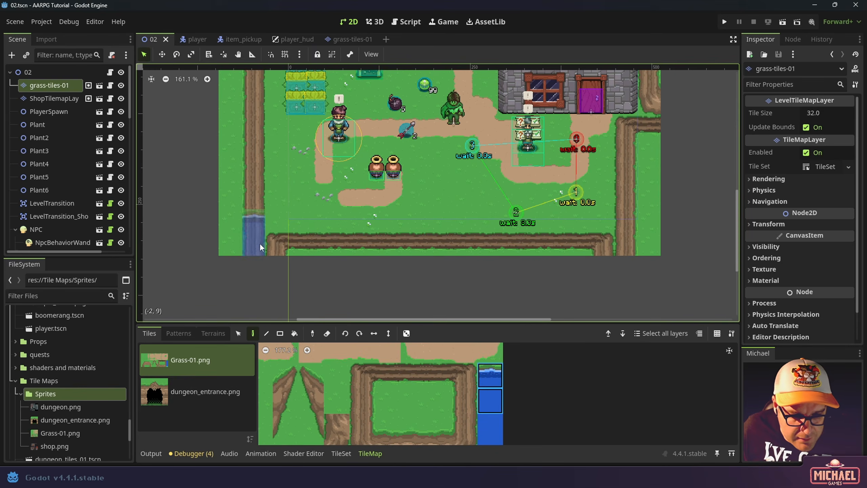
{"action": "left_click", "coordinate": [239, 237]}
{"action": "key", "text": "ctrl+z"}
{"action": "key", "text": "r"}
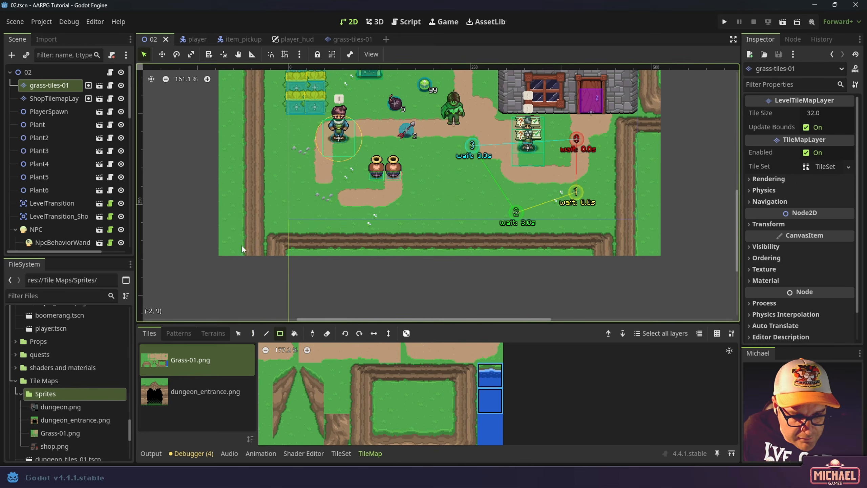
{"action": "left_click_drag", "start_coordinate": [233, 232], "coordinate": [646, 240]}
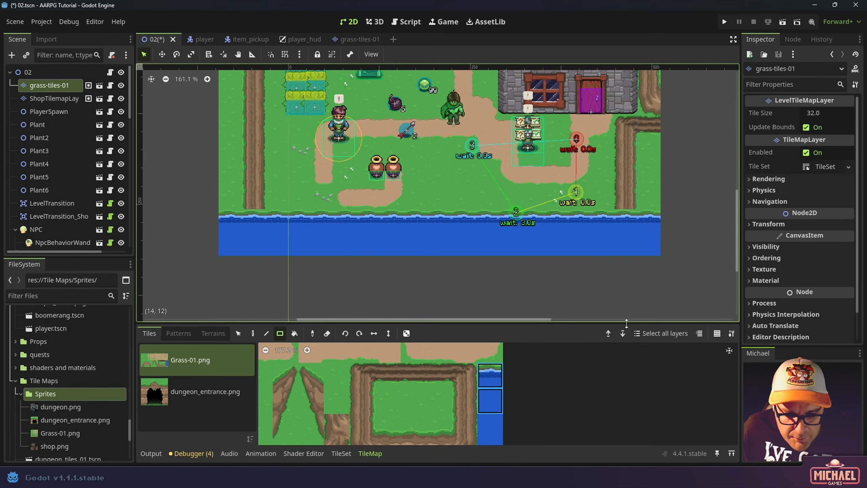
Paint a row of bottom shore water tiles along the river's southern side, spanning the map width
{"action": "scroll", "coordinate": [506, 417], "scroll_direction": "down", "scroll_amount": 1}
{"action": "scroll", "coordinate": [505, 417], "scroll_direction": "down", "scroll_amount": 1}
{"action": "left_click", "coordinate": [483, 404]}
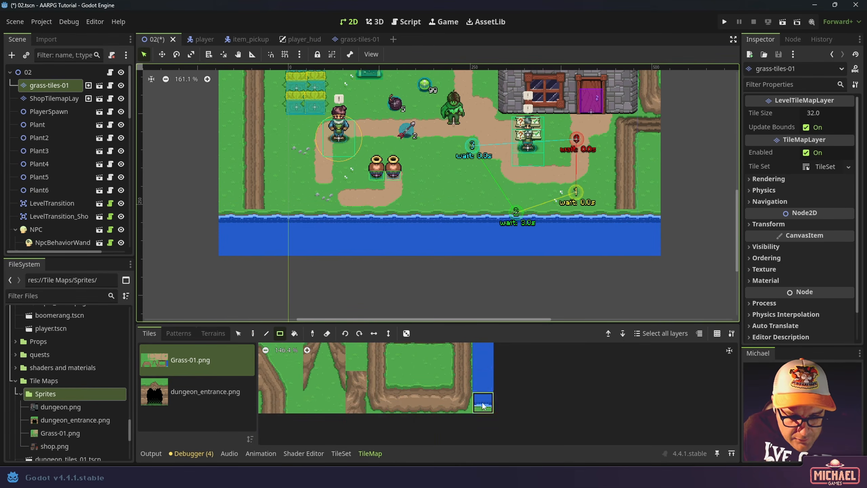
{"action": "left_click_drag", "start_coordinate": [222, 270], "coordinate": [646, 268]}
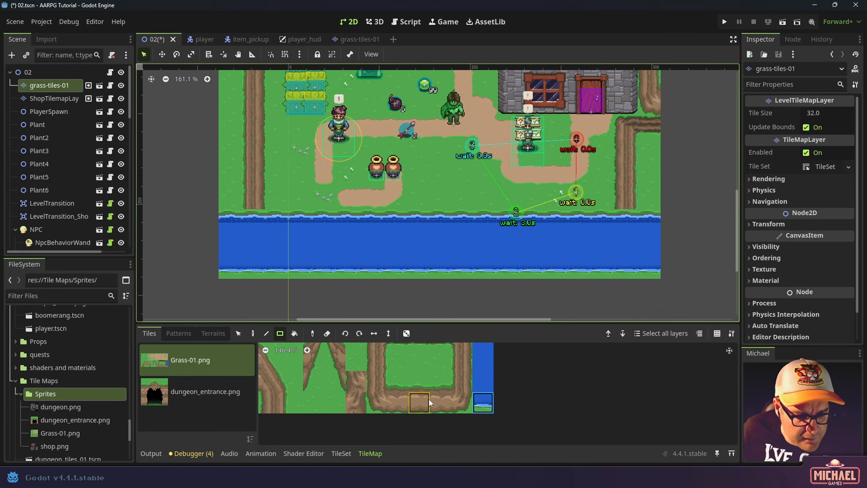
Build a cliff wall with its lower corner on the west side of the map below the river
{"action": "left_click_drag", "start_coordinate": [463, 401], "coordinate": [448, 387]}
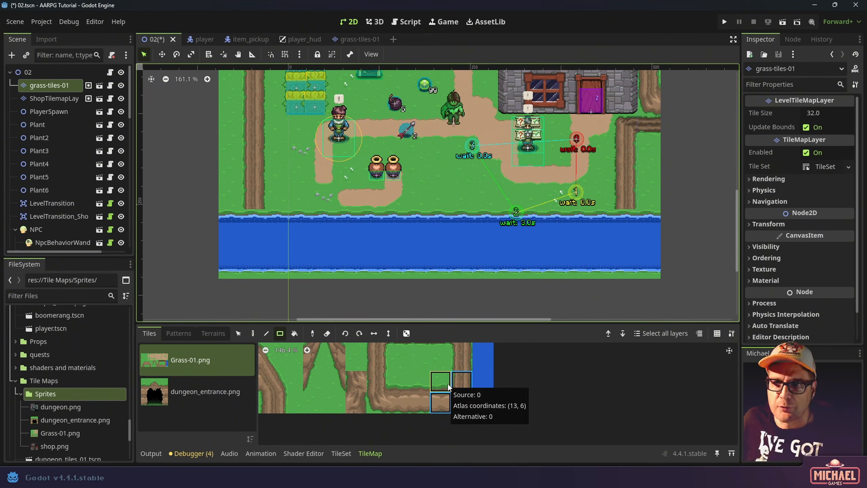
{"action": "left_click", "coordinate": [252, 333]}
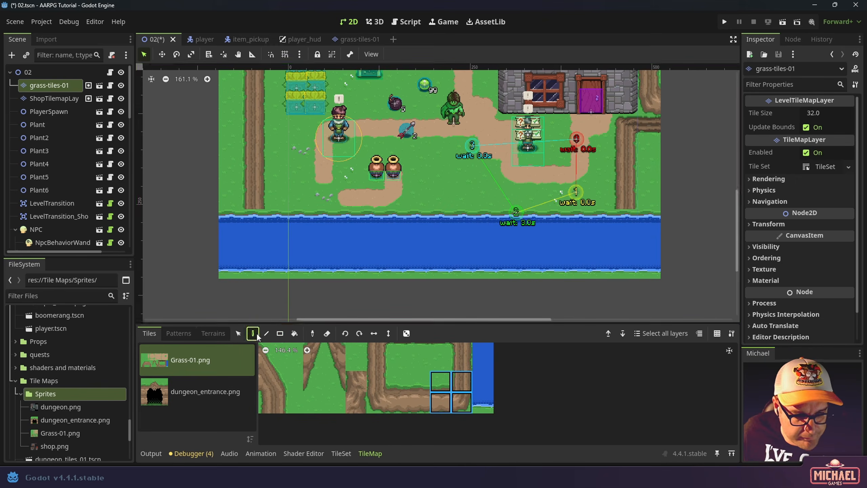
{"action": "left_click_drag", "start_coordinate": [397, 402], "coordinate": [375, 381]}
{"action": "scroll", "coordinate": [433, 389], "scroll_direction": "down", "scroll_amount": 3}
{"action": "mouse_move", "coordinate": [451, 352]}
{"action": "left_mouse_down"}
{"action": "mouse_move", "coordinate": [444, 394]}
{"action": "mouse_move", "coordinate": [435, 399]}
{"action": "left_mouse_up"}
{"action": "middle_click_drag", "start_coordinate": [328, 253], "coordinate": [342, 146]}
{"action": "left_click", "coordinate": [254, 219]}
{"action": "left_click_drag", "start_coordinate": [448, 370], "coordinate": [435, 398]}
{"action": "left_click", "coordinate": [266, 258]}
Build the matching cliff wall and lower corner on the east side below the river
{"action": "left_click", "coordinate": [646, 203]}
{"action": "mouse_move", "coordinate": [389, 356]}
{"action": "left_mouse_down"}
{"action": "mouse_move", "coordinate": [402, 369]}
{"action": "mouse_move", "coordinate": [394, 389]}
{"action": "mouse_move", "coordinate": [402, 398]}
{"action": "left_mouse_up"}
{"action": "mouse_move", "coordinate": [388, 368]}
{"action": "left_mouse_down"}
{"action": "mouse_move", "coordinate": [404, 399]}
{"action": "mouse_move", "coordinate": [418, 382]}
{"action": "left_mouse_up"}
{"action": "left_click", "coordinate": [643, 257]}
Close off the new area's southern edge with two upper cliff corners joined by a rectangle of cliff-top and grass tiles
{"action": "left_click_drag", "start_coordinate": [388, 353], "coordinate": [439, 367]}
{"action": "left_click", "coordinate": [266, 308]}
{"action": "left_click", "coordinate": [651, 309]}
{"action": "middle_click_drag", "start_coordinate": [553, 274], "coordinate": [551, 232]}
{"action": "mouse_move", "coordinate": [419, 352]}
{"action": "left_mouse_down"}
{"action": "mouse_move", "coordinate": [426, 371]}
{"action": "mouse_move", "coordinate": [435, 367]}
{"action": "left_mouse_up"}
{"action": "left_click", "coordinate": [279, 332]}
{"action": "left_click_drag", "start_coordinate": [312, 258], "coordinate": [615, 283]}
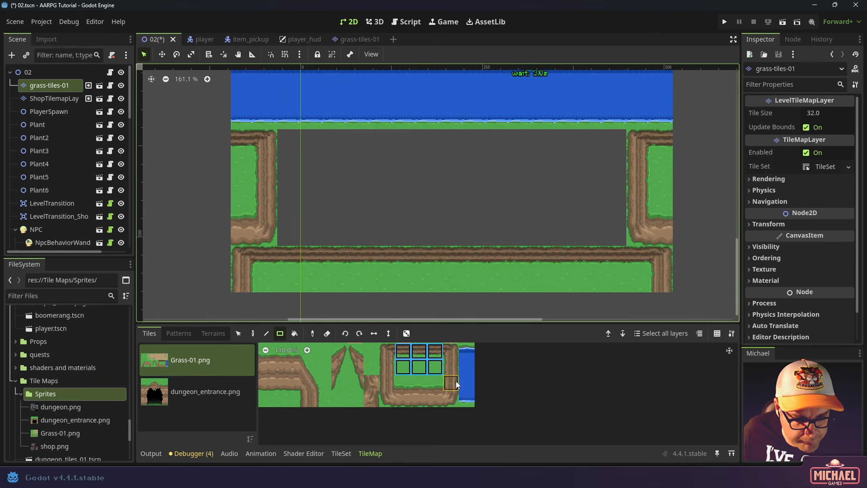
Bucket-fill the empty area between the river and the cliffs with randomly placed tiles from the atlas's 4×4 grass block
{"action": "scroll", "coordinate": [460, 384], "scroll_direction": "down", "scroll_amount": 3}
{"action": "middle_click_drag", "start_coordinate": [458, 377], "coordinate": [546, 443]}
{"action": "left_click_drag", "start_coordinate": [374, 379], "coordinate": [409, 415]}
{"action": "left_click", "coordinate": [406, 334]}
{"action": "left_click", "coordinate": [298, 334]}
{"action": "left_click", "coordinate": [403, 208]}
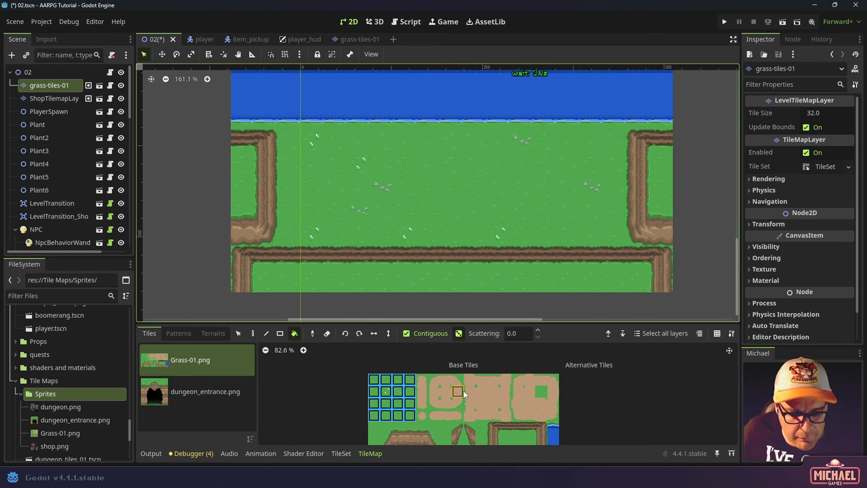
{"action": "middle_click_drag", "start_coordinate": [475, 142], "coordinate": [459, 270]}
{"action": "middle_click_drag", "start_coordinate": [484, 130], "coordinate": [474, 190]}
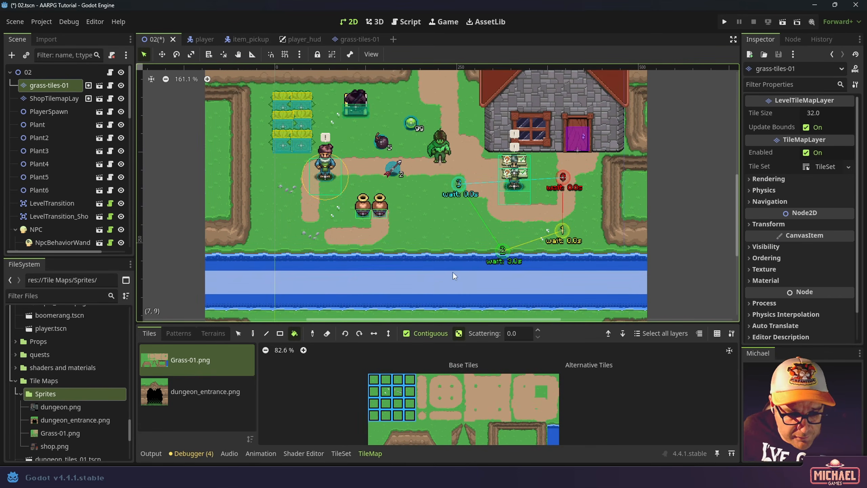
Run the project and walk the player south to test whether the river blocks movement
{"action": "key", "text": "F5"}
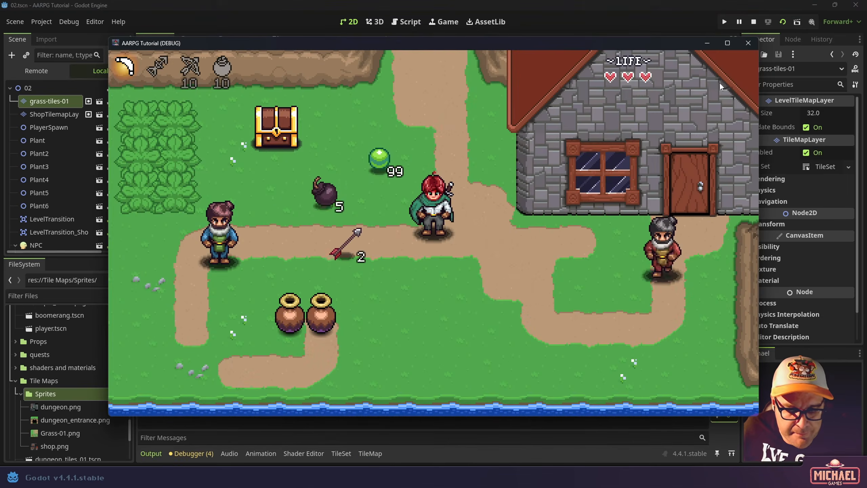
{"action": "key", "text": "Down"}
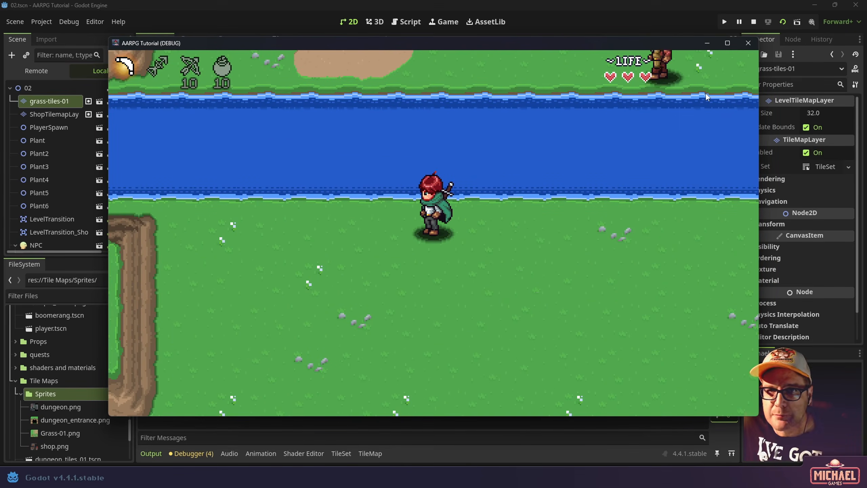
{"action": "left_click", "coordinate": [747, 43]}
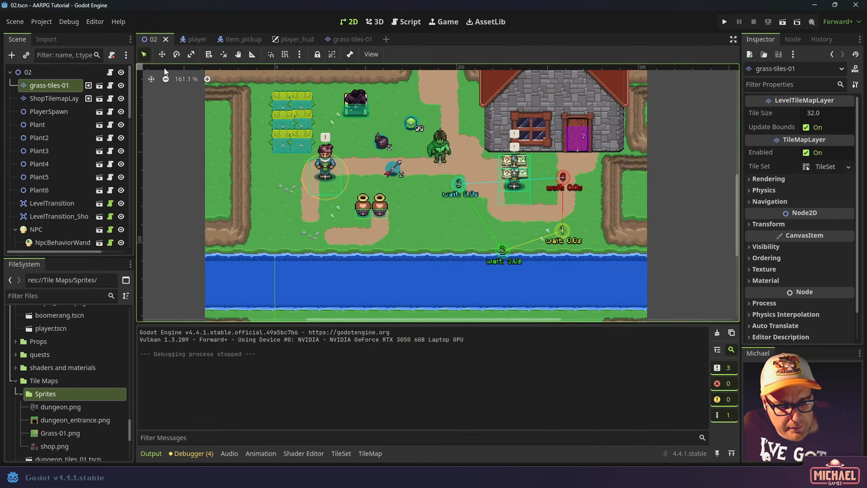
Enable GrappleObstacles in the collision mask of the player scene's Player node, alongside Walls
{"action": "left_click", "coordinate": [193, 40]}
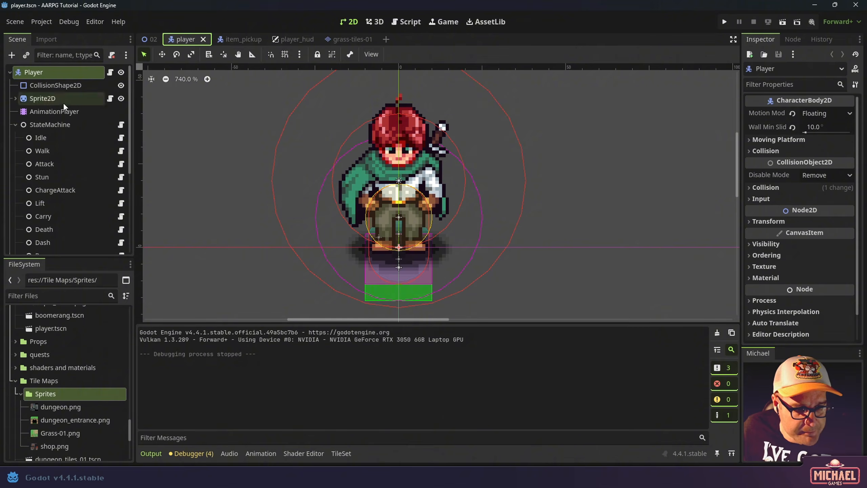
{"action": "left_click", "coordinate": [48, 72]}
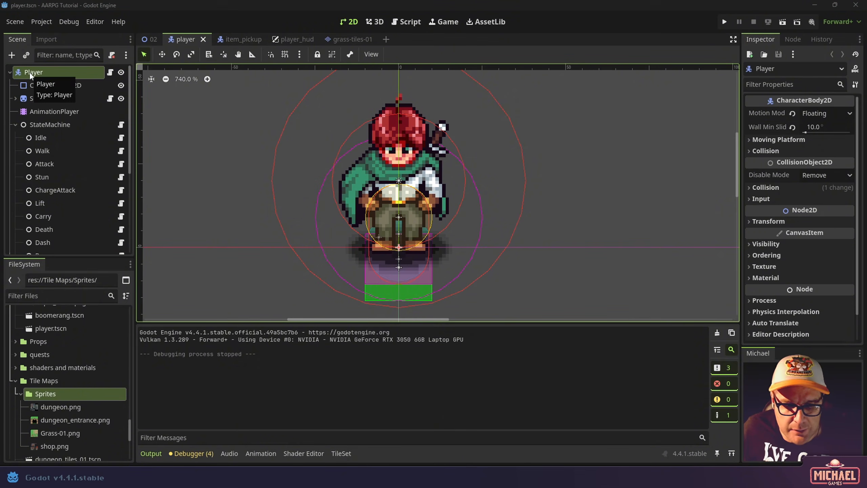
{"action": "left_click", "coordinate": [758, 151]}
{"action": "left_click", "coordinate": [758, 149]}
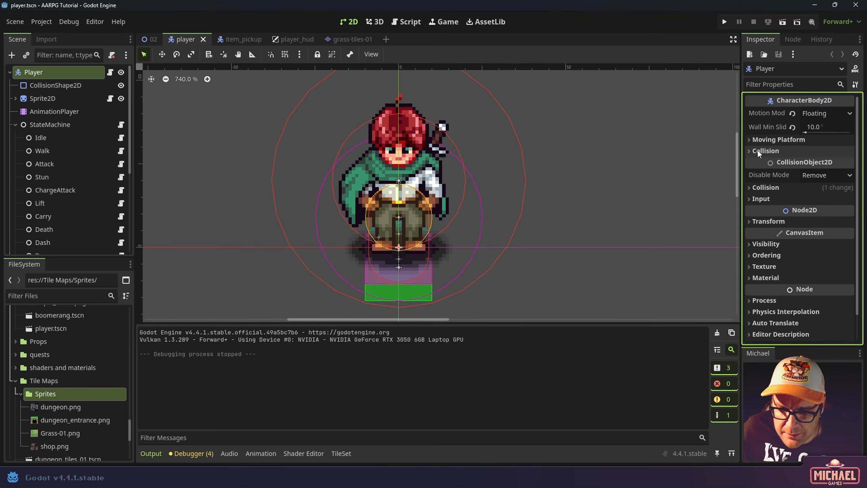
{"action": "left_click", "coordinate": [763, 189]}
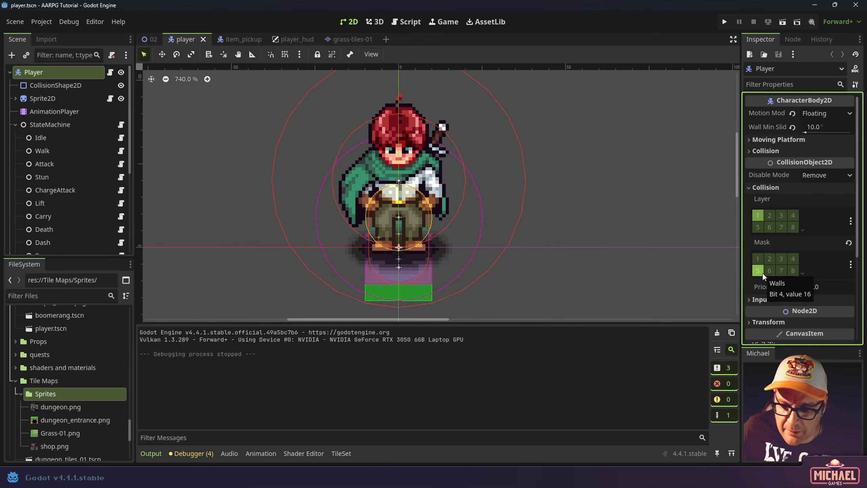
{"action": "left_click", "coordinate": [850, 264]}
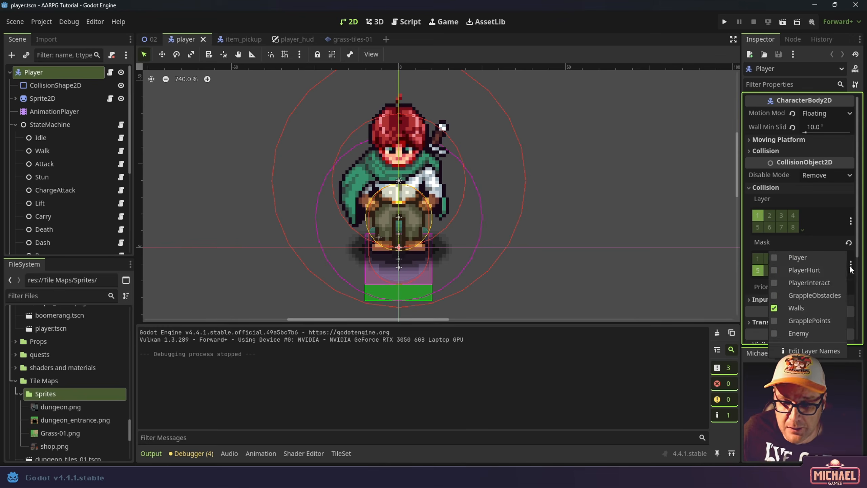
{"action": "left_click", "coordinate": [773, 295]}
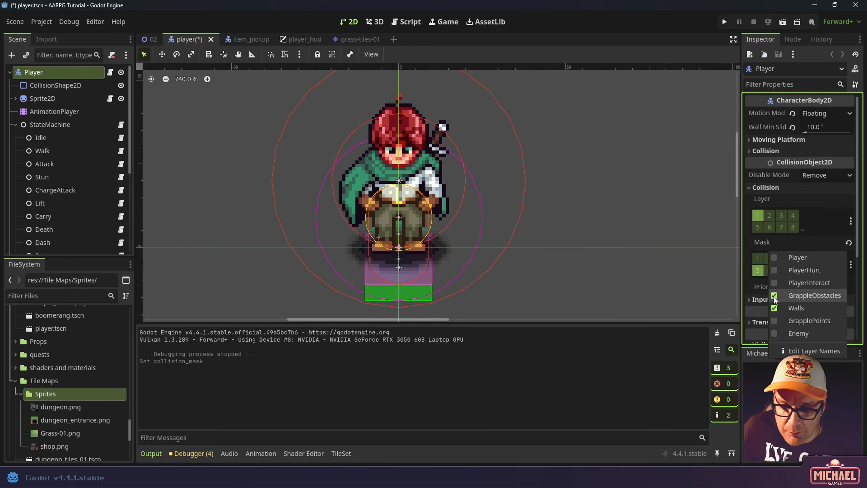
{"action": "left_click", "coordinate": [672, 258]}
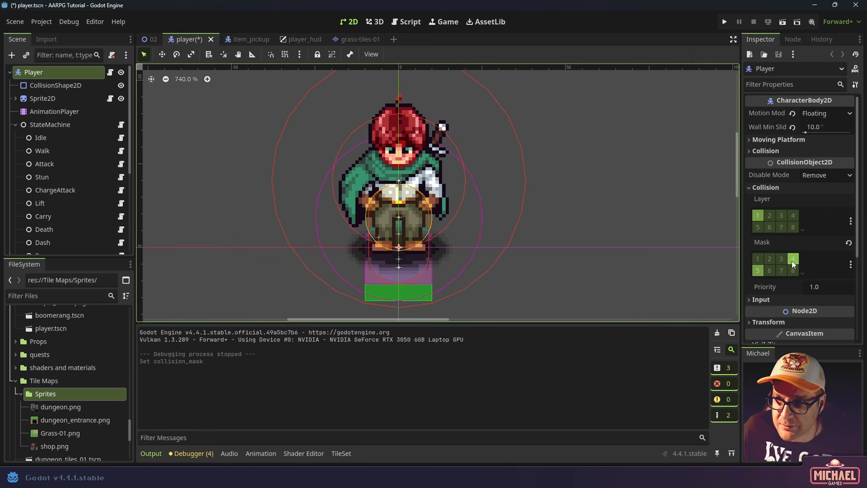
Run level 02 and walk the player against the river bank in several directions to test its collision
{"action": "left_click", "coordinate": [150, 39]}
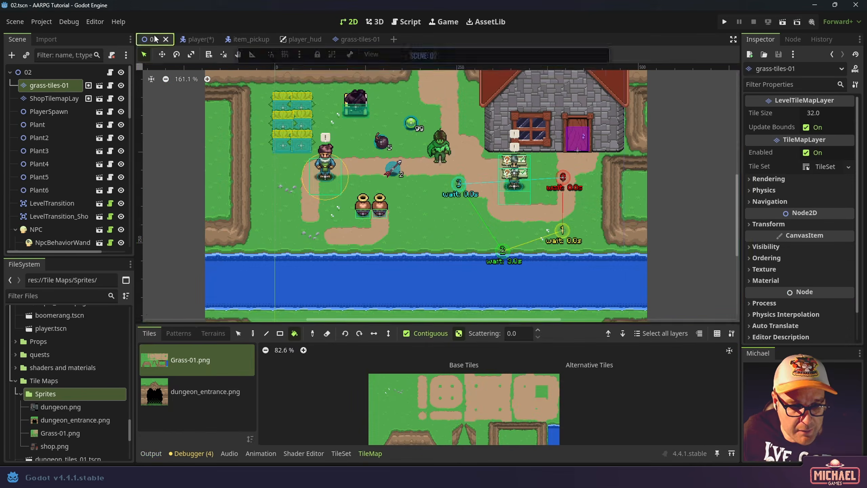
{"action": "key", "text": "F6"}
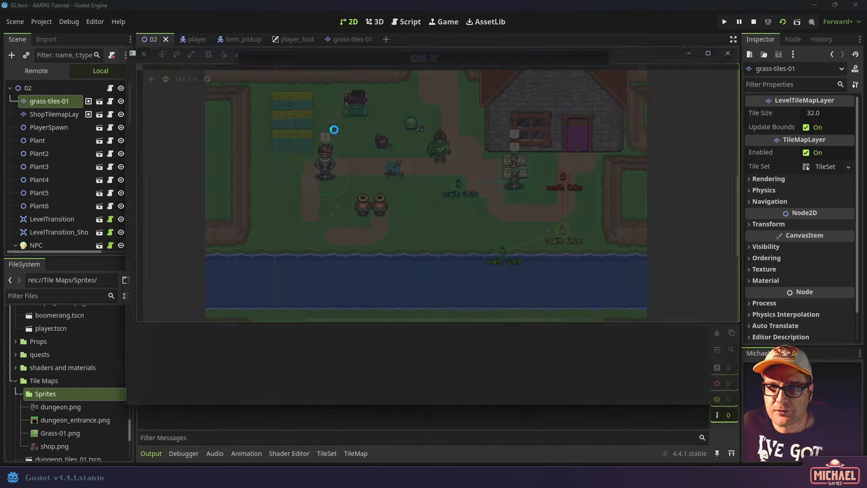
{"action": "key", "text": "Down"}
{"action": "key", "text": "Left"}
{"action": "key", "text": "Right"}
{"action": "key", "text": "Up"}
{"action": "key", "text": "Down"}
{"action": "key", "text": "Right"}
{"action": "key", "text": "Up"}
{"action": "key", "text": "Left"}
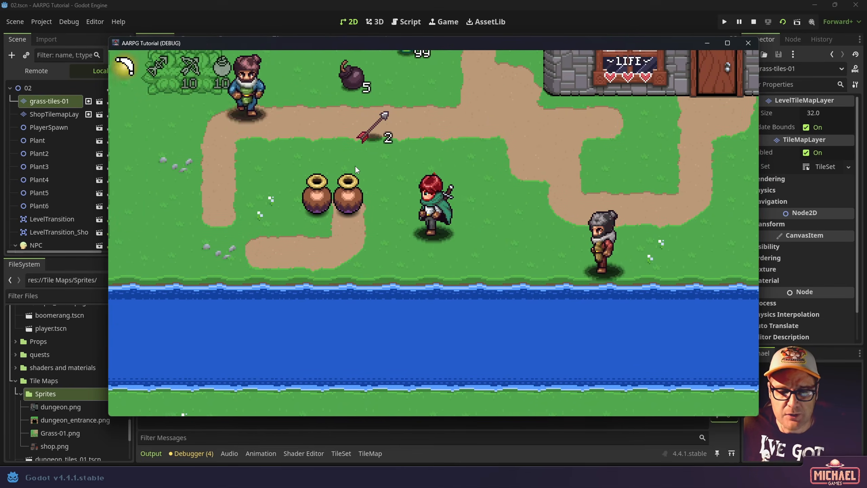
{"action": "key", "text": "Up"}
{"action": "key", "text": "Right"}
{"action": "key", "text": "Down"}
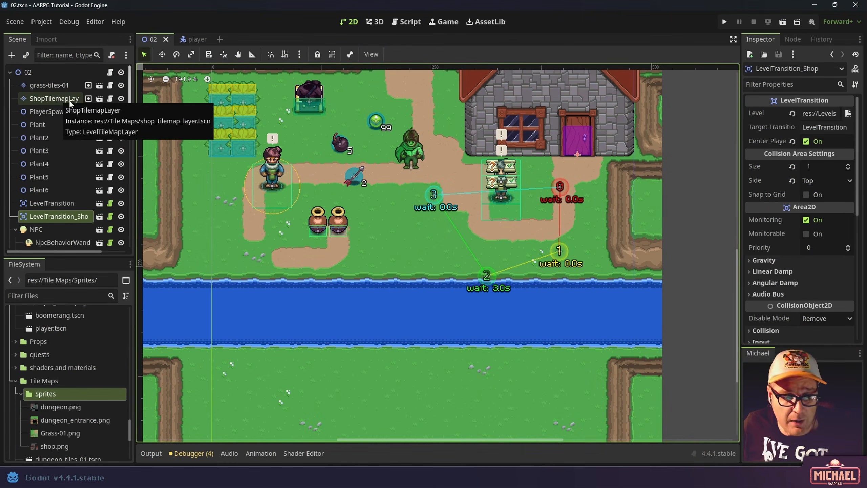
Open the ShopTilemapLayer scene and add a second physics layer to its TileSet
{"action": "left_click", "coordinate": [98, 100]}
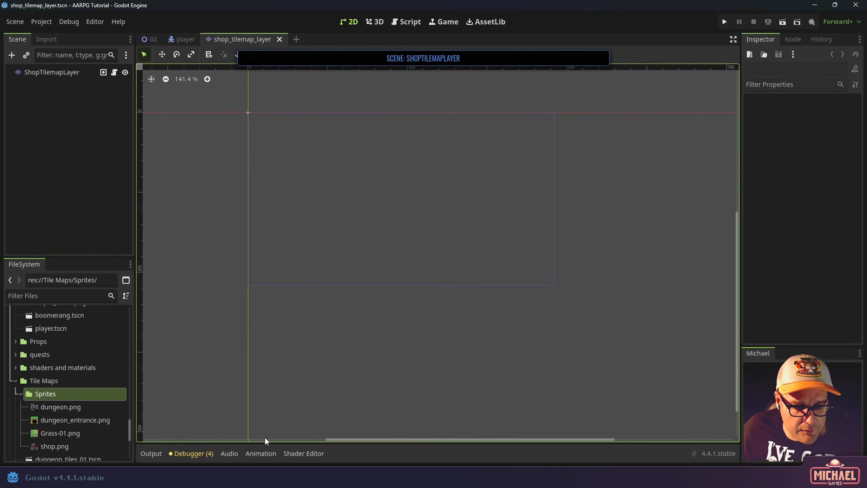
{"action": "left_click", "coordinate": [71, 71]}
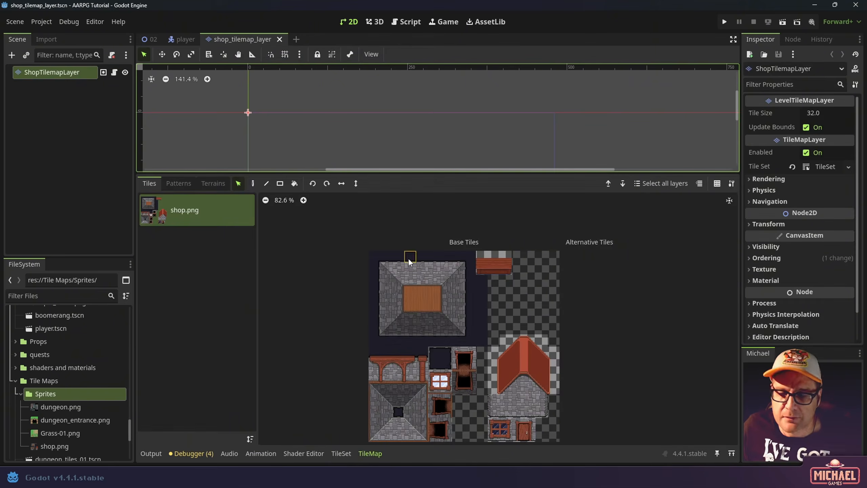
{"action": "middle_click_drag", "start_coordinate": [532, 400], "coordinate": [528, 336]}
{"action": "scroll", "coordinate": [535, 351], "scroll_direction": "up", "scroll_amount": 11}
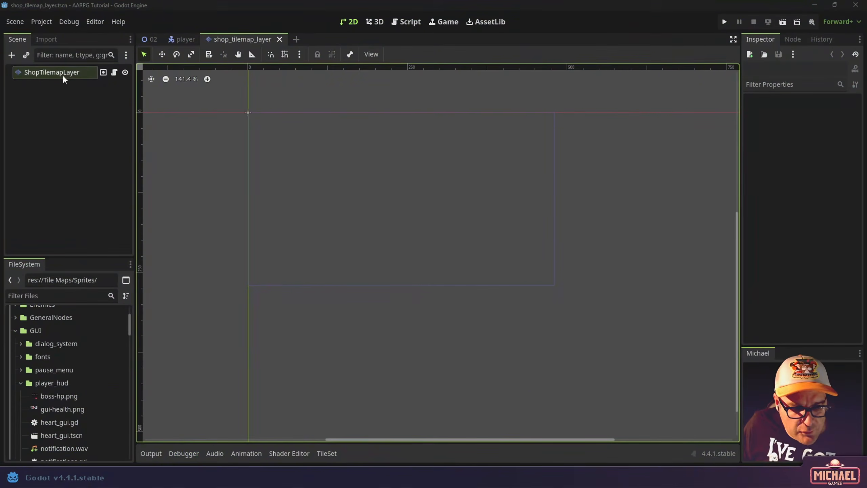
{"action": "left_click", "coordinate": [61, 75]}
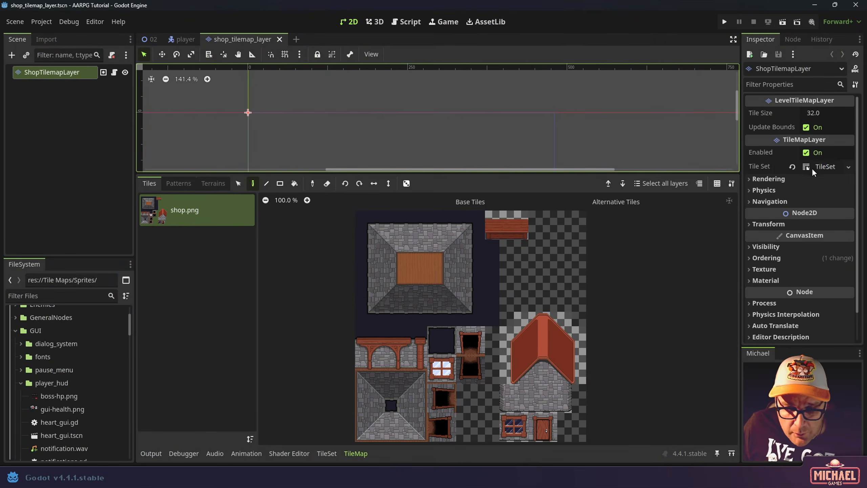
{"action": "left_click", "coordinate": [825, 166]}
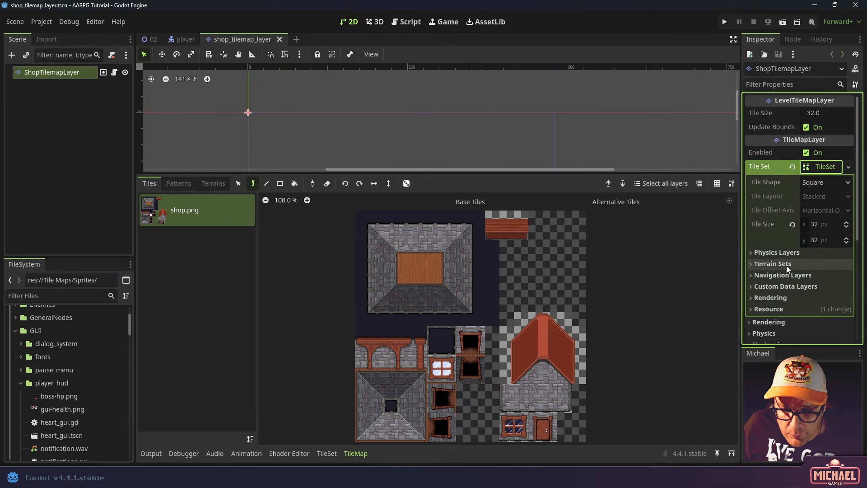
{"action": "left_click", "coordinate": [772, 252]}
{"action": "scroll", "coordinate": [770, 260], "scroll_direction": "down", "scroll_amount": 2}
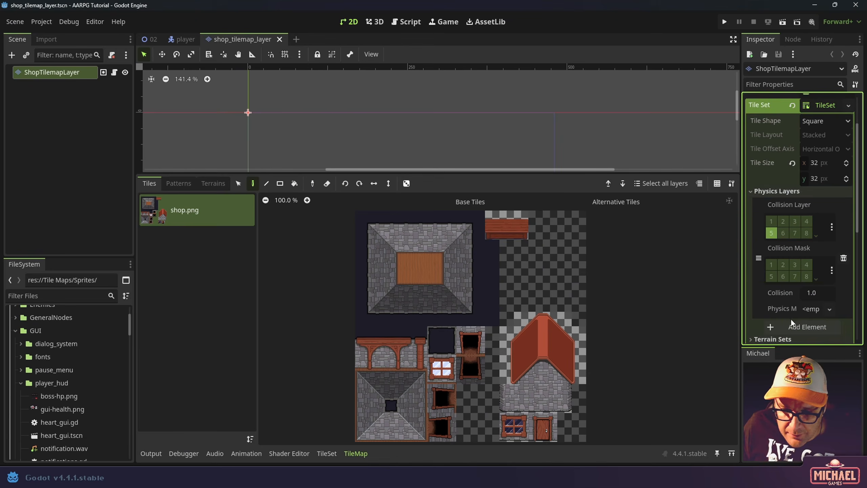
{"action": "scroll", "coordinate": [794, 307], "scroll_direction": "down", "scroll_amount": 2}
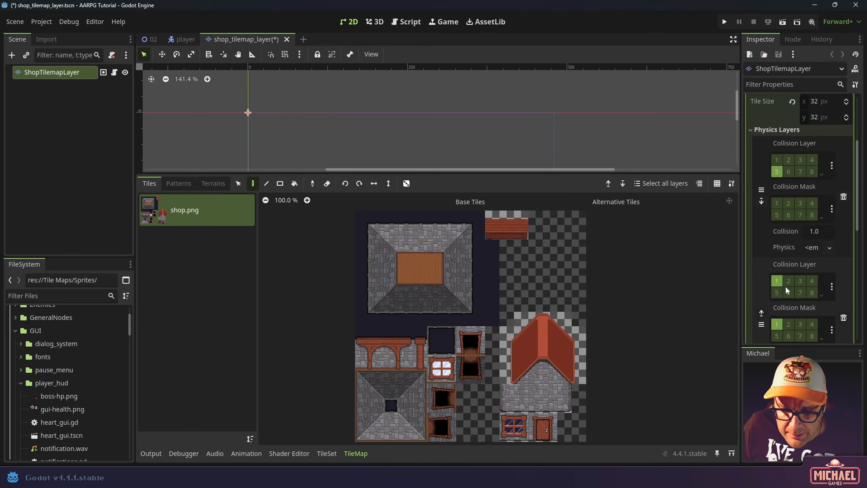
Assign the new physics layer only to collision layer 6, GrapplePoints, clear its collision mask, and save the scene
{"action": "left_click", "coordinate": [778, 323]}
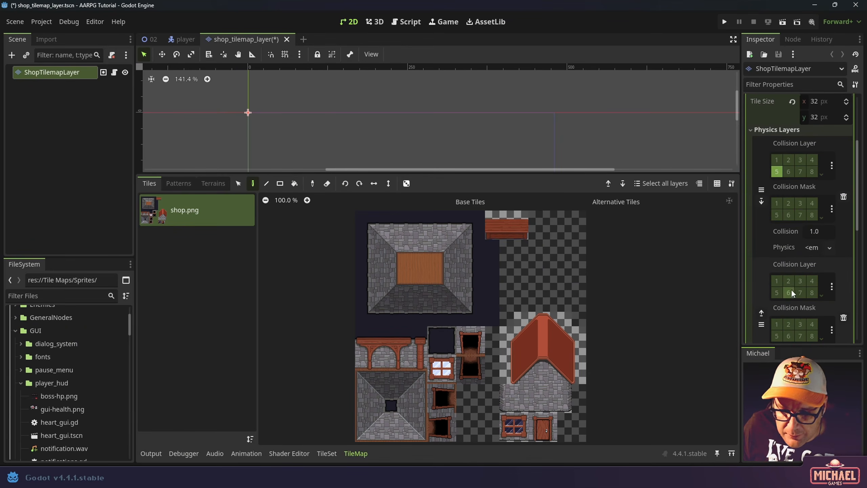
{"action": "left_click", "coordinate": [832, 286]}
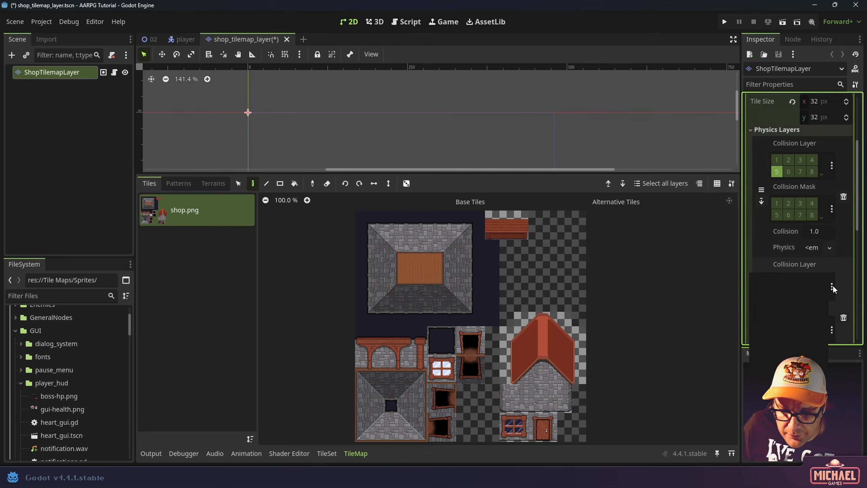
{"action": "left_click", "coordinate": [833, 286]}
{"action": "left_click", "coordinate": [832, 286]}
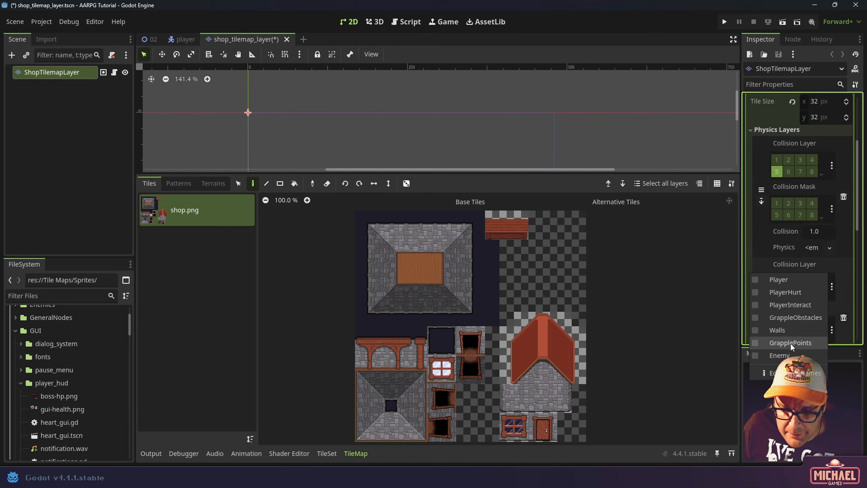
{"action": "left_click", "coordinate": [845, 283]}
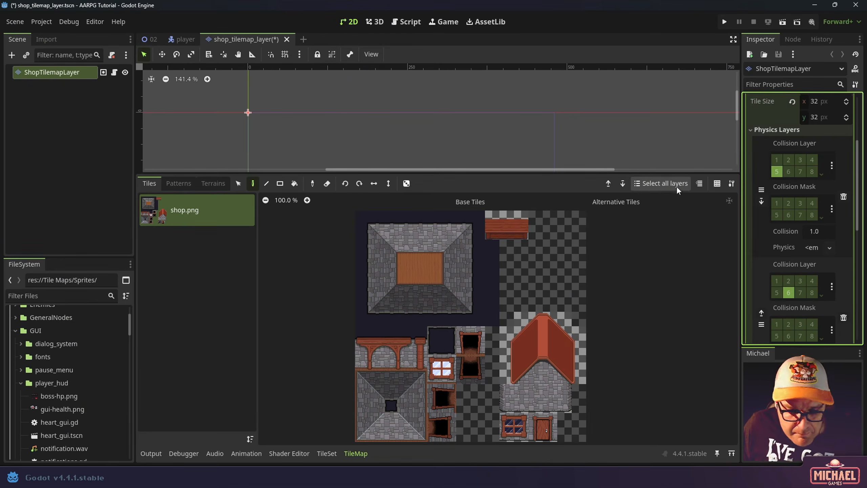
{"action": "key", "text": "ctrl+s"}
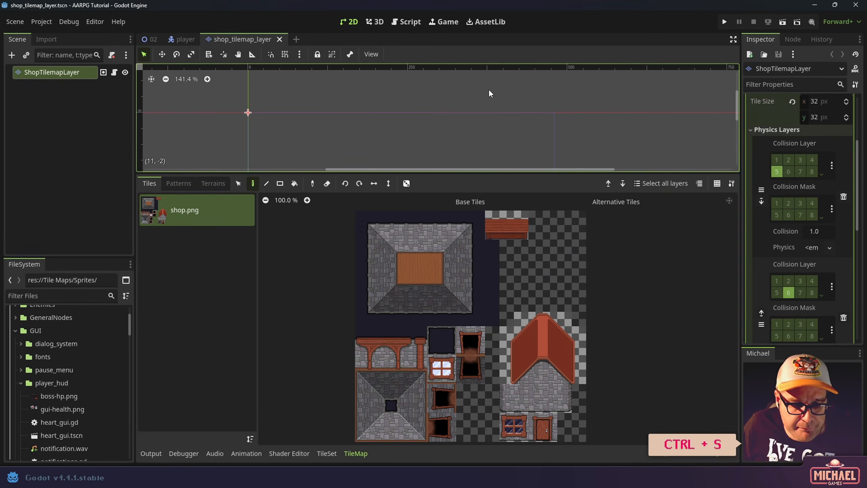
Paint full-tile Physics Layer 1 collision onto the two lower tiles of the shop door in the shop.png atlas
{"action": "left_click", "coordinate": [326, 454]}
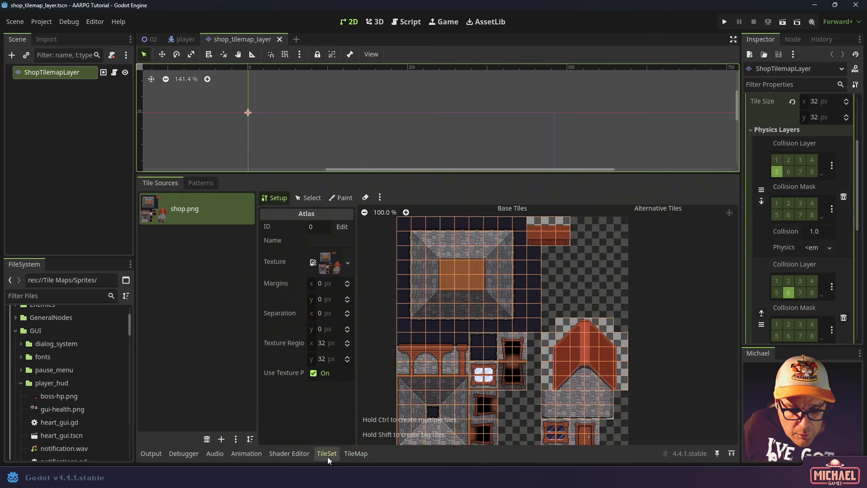
{"action": "left_click", "coordinate": [341, 197]}
{"action": "left_click", "coordinate": [329, 231]}
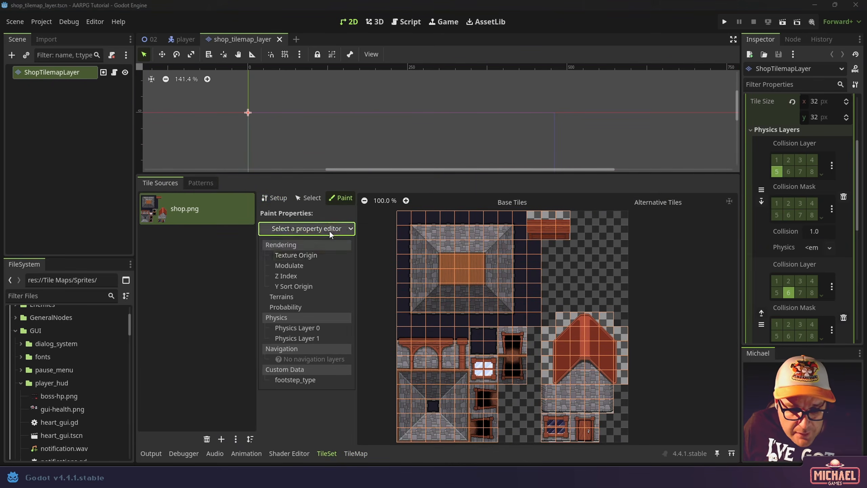
{"action": "left_click", "coordinate": [307, 337]}
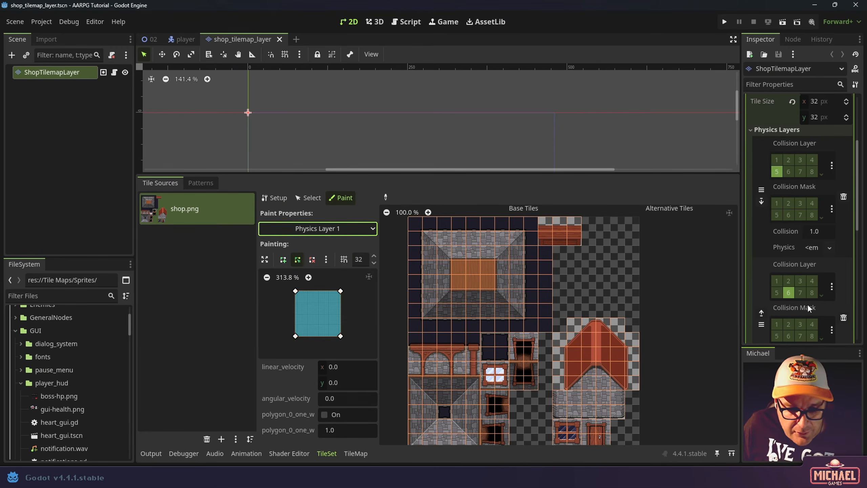
{"action": "middle_click_drag", "start_coordinate": [617, 381], "coordinate": [589, 268]}
{"action": "scroll", "coordinate": [566, 326], "scroll_direction": "up", "scroll_amount": 5}
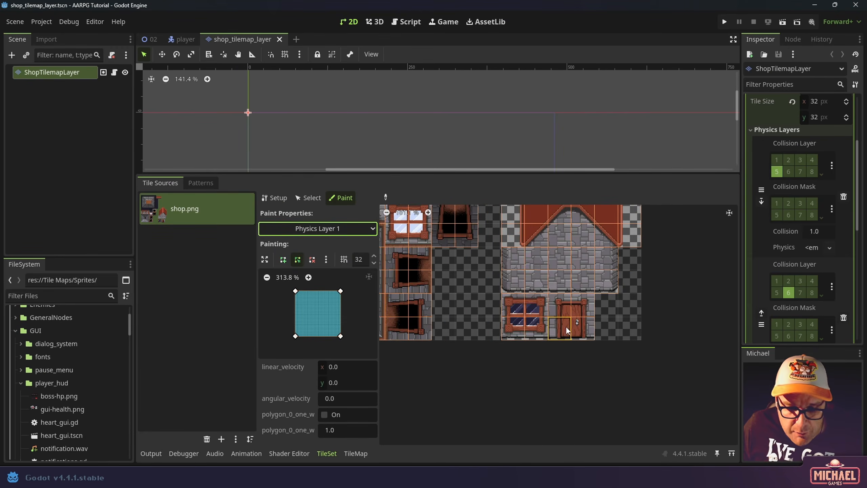
{"action": "scroll", "coordinate": [568, 324], "scroll_direction": "up", "scroll_amount": 5}
{"action": "left_click_drag", "start_coordinate": [570, 324], "coordinate": [601, 324]}
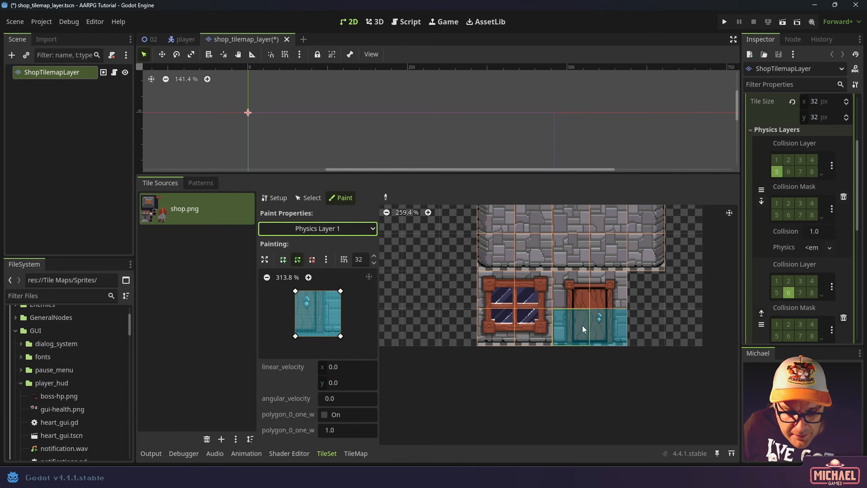
Narrow the collision polygons on both lower door tiles to the door frame's width, mirroring the shape horizontally for the second tile
{"action": "scroll", "coordinate": [589, 333], "scroll_direction": "up", "scroll_amount": 4}
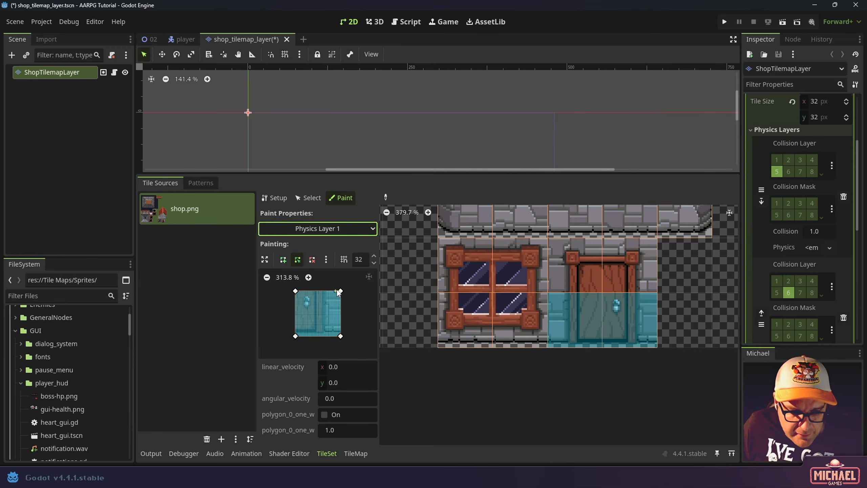
{"action": "left_click_drag", "start_coordinate": [341, 291], "coordinate": [326, 291]}
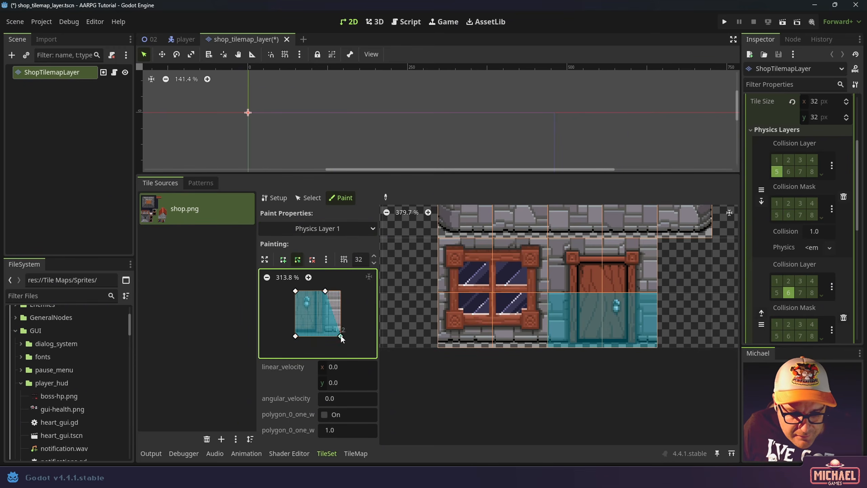
{"action": "left_click", "coordinate": [637, 323]}
{"action": "key", "text": "h"}
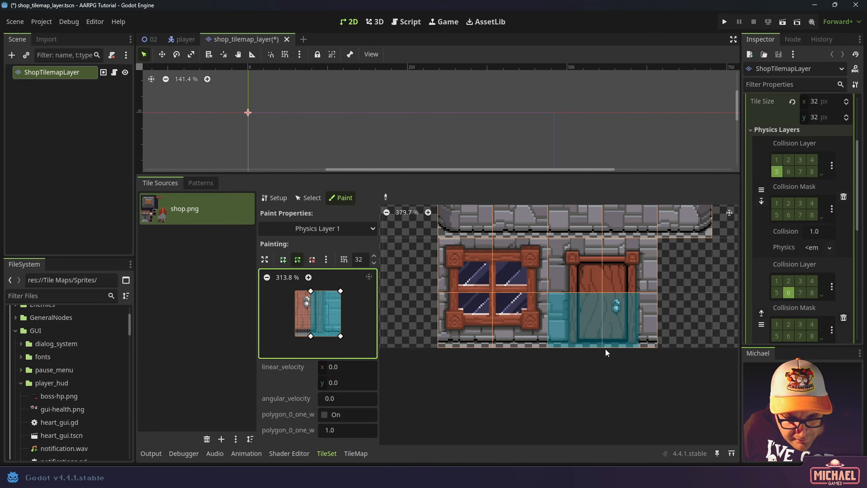
{"action": "left_click", "coordinate": [590, 326]}
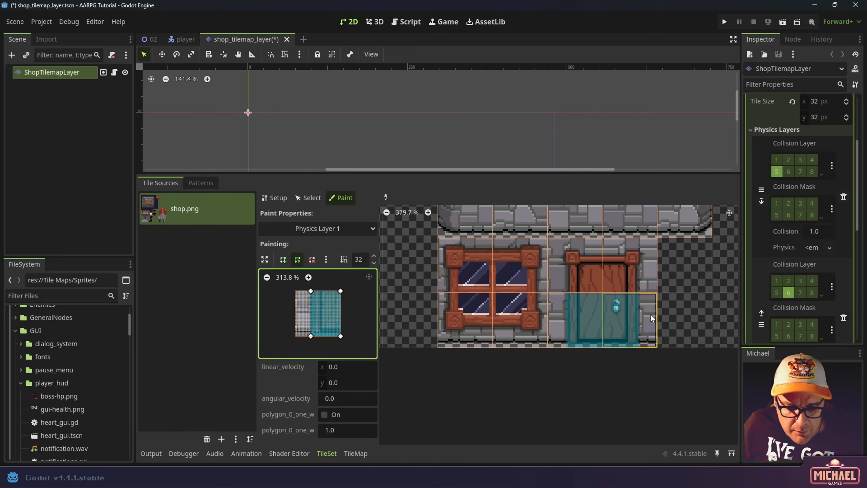
Switch the painted property to Physics Layer 0, check its collisions across the shop.png atlas, and save the scene
{"action": "left_click", "coordinate": [325, 230]}
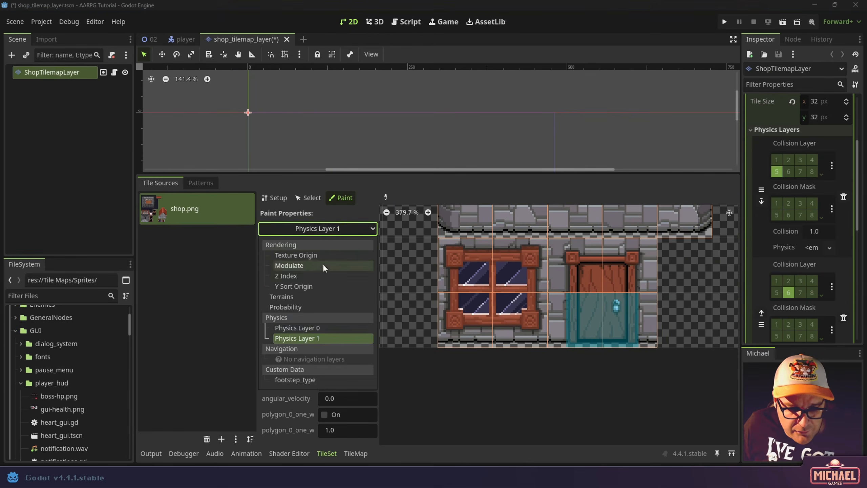
{"action": "left_click", "coordinate": [315, 328]}
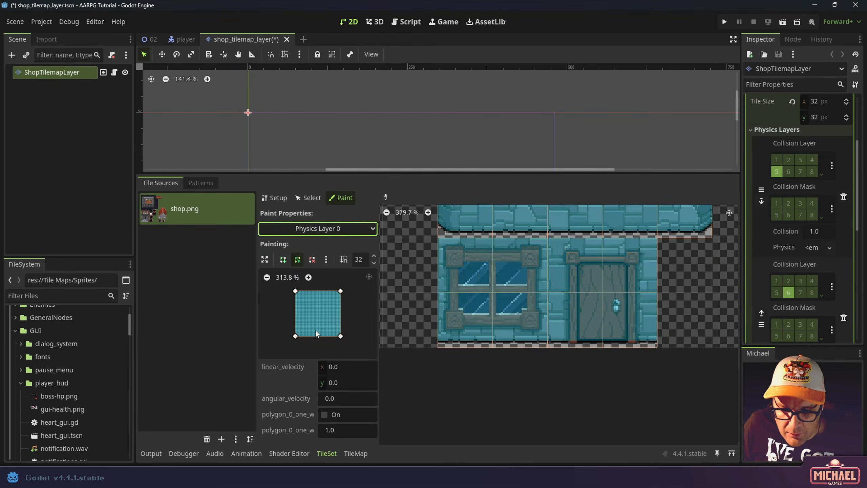
{"action": "scroll", "coordinate": [546, 275], "scroll_direction": "down", "scroll_amount": 3}
{"action": "middle_click_drag", "start_coordinate": [525, 257], "coordinate": [608, 316]}
{"action": "scroll", "coordinate": [586, 306], "scroll_direction": "down", "scroll_amount": 3}
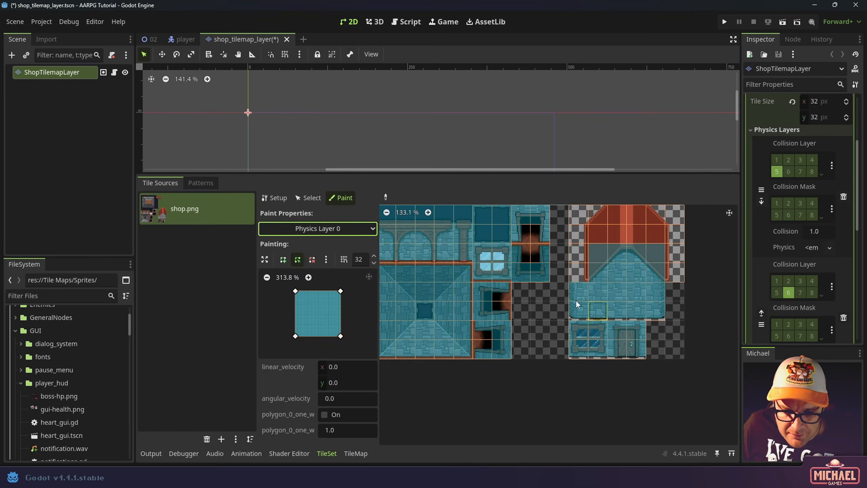
{"action": "middle_click_drag", "start_coordinate": [470, 275], "coordinate": [598, 329]}
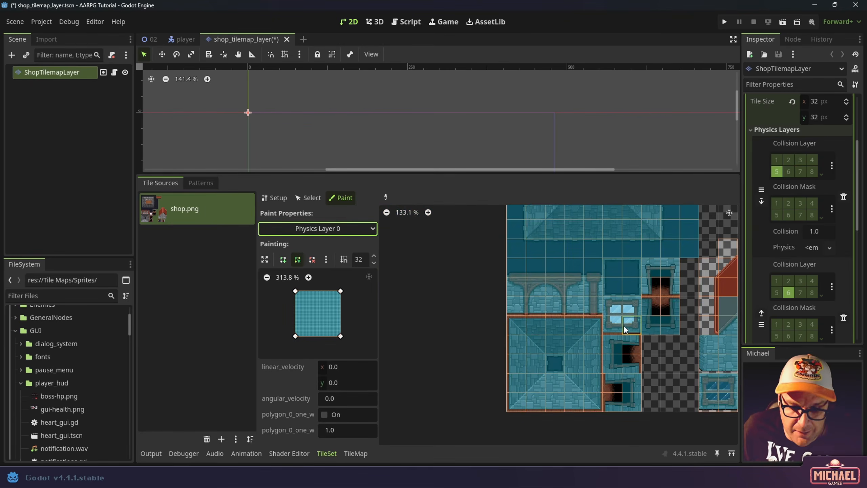
{"action": "key", "text": "ctrl+s"}
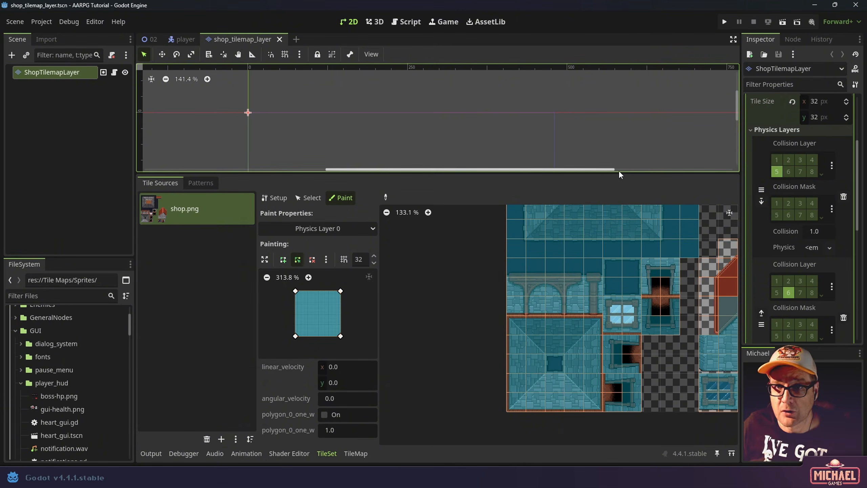
{"action": "left_click_drag", "start_coordinate": [465, 173], "coordinate": [465, 328]}
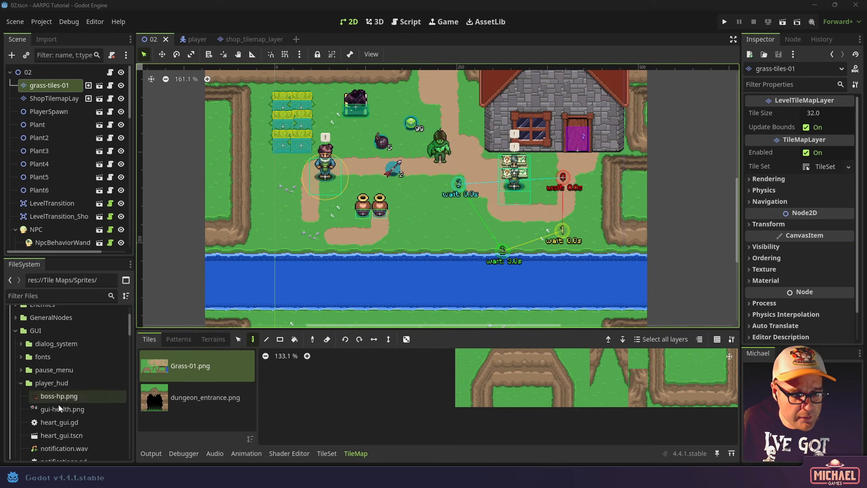
Collapse the GUI folder and expand the Interactables folder in the project files
{"action": "scroll", "coordinate": [32, 338], "scroll_direction": "up", "scroll_amount": 2}
{"action": "left_click", "coordinate": [32, 338]}
{"action": "scroll", "coordinate": [34, 337], "scroll_direction": "up", "scroll_amount": 2}
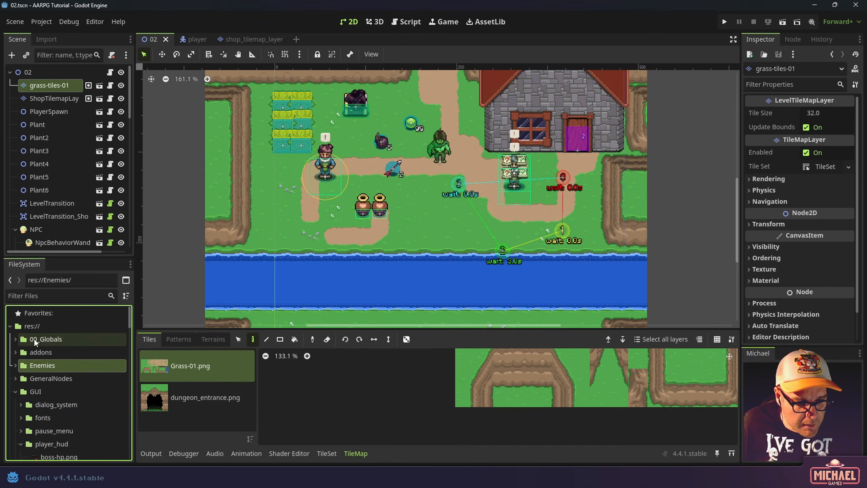
{"action": "left_click", "coordinate": [16, 390]}
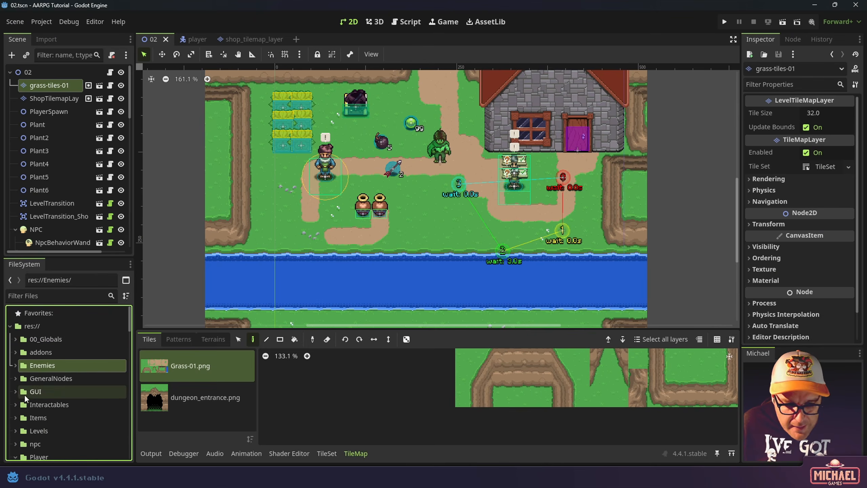
{"action": "left_click", "coordinate": [31, 401]}
{"action": "scroll", "coordinate": [39, 383], "scroll_direction": "down", "scroll_amount": 3}
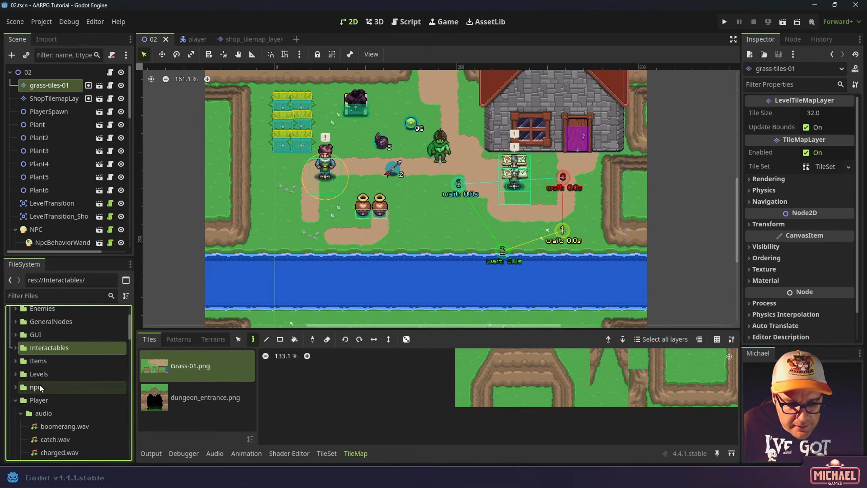
{"action": "left_click", "coordinate": [15, 348]}
{"action": "left_click", "coordinate": [21, 360]}
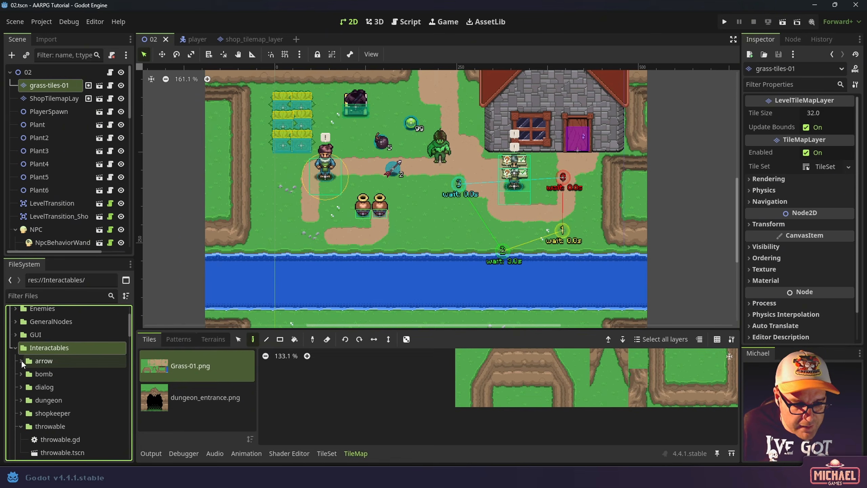
Create a folder named grapple_post inside Interactables
{"action": "right_click", "coordinate": [36, 348]}
{"action": "mouse_move", "coordinate": [74, 275]}
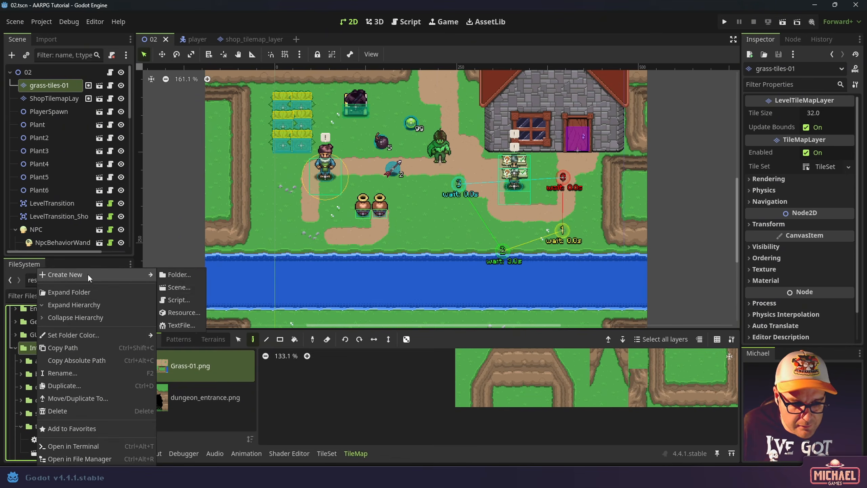
{"action": "left_click", "coordinate": [178, 275]}
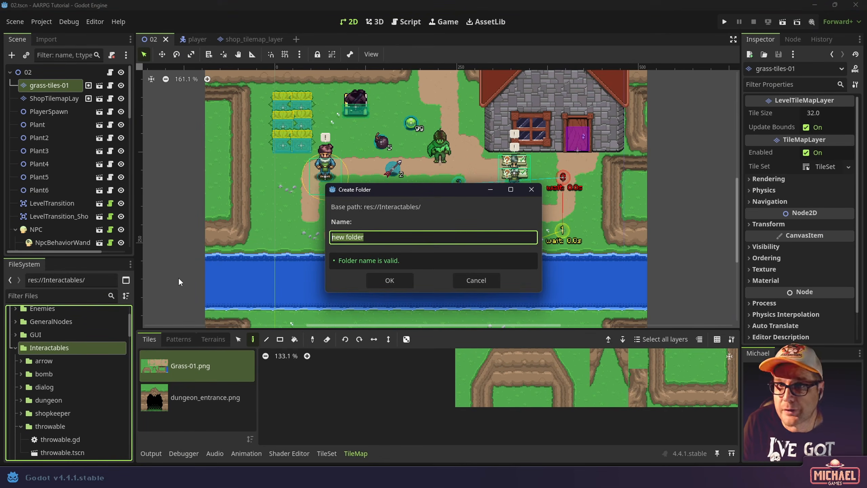
{"action": "type", "text": "g"}
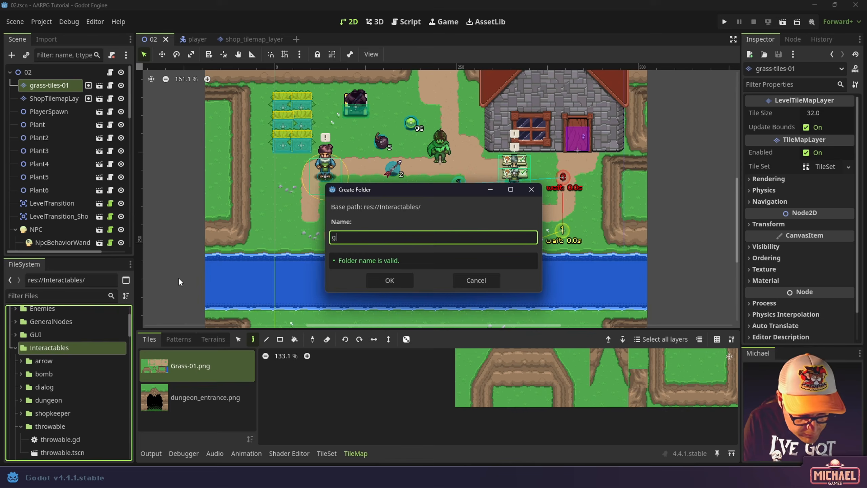
{"action": "type", "text": "rapple_post"}
{"action": "key", "text": "Return"}
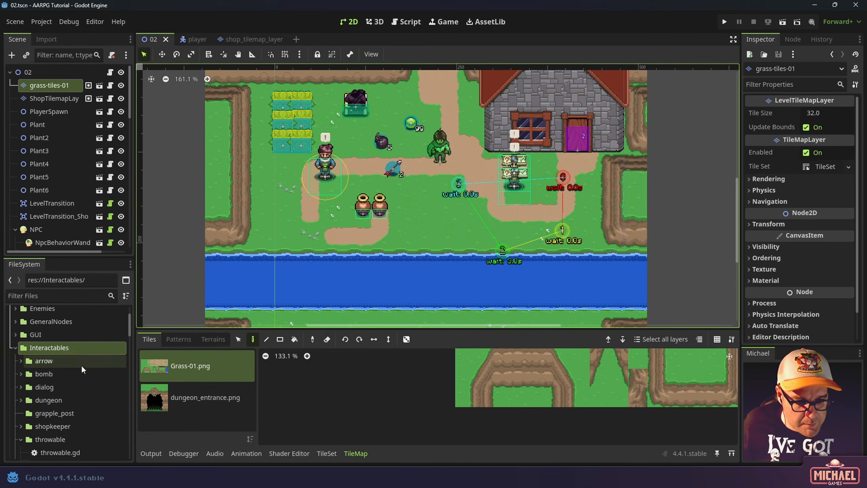
Copy grapple_post.png from the downloaded abilities folder into the project's grapple_post folder using the file manager, and expand that folder in Godot
{"action": "left_click", "coordinate": [56, 412]}
{"action": "right_click", "coordinate": [57, 413]}
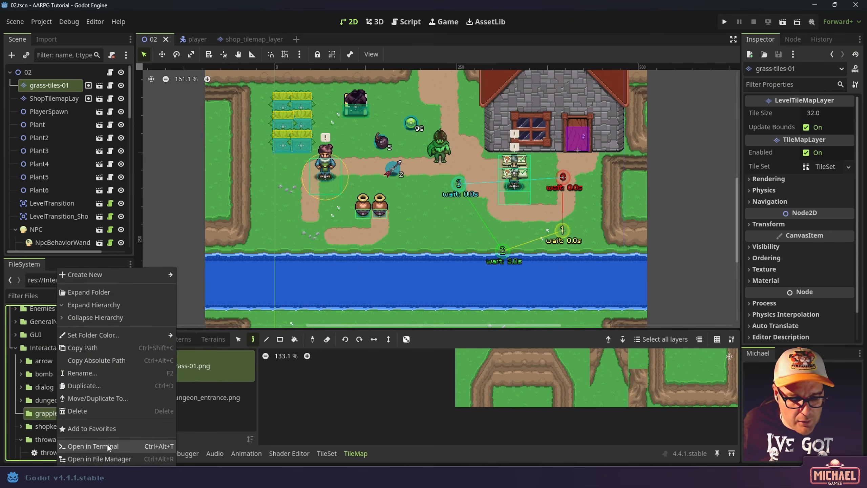
{"action": "left_click", "coordinate": [115, 456]}
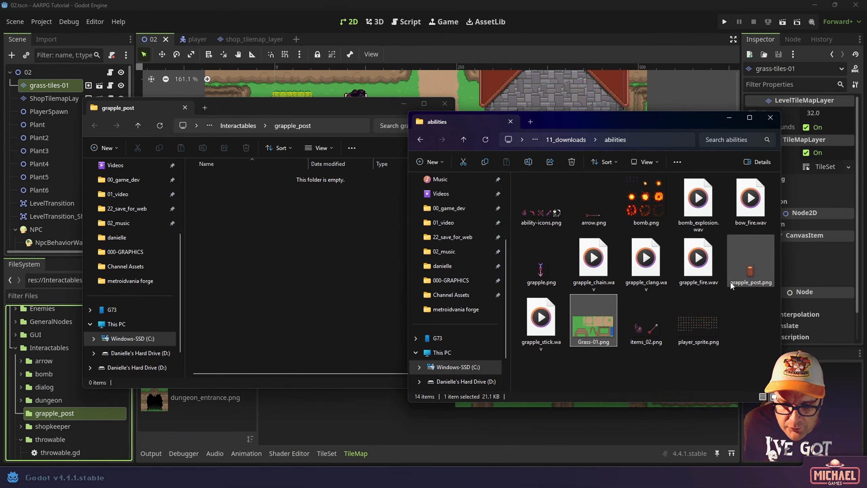
{"action": "left_click_drag", "start_coordinate": [750, 276], "coordinate": [310, 268]}
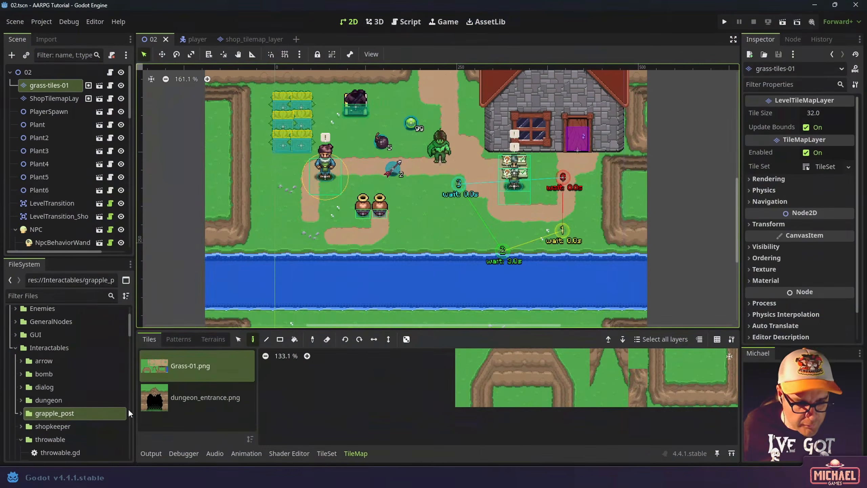
{"action": "left_click", "coordinate": [20, 414]}
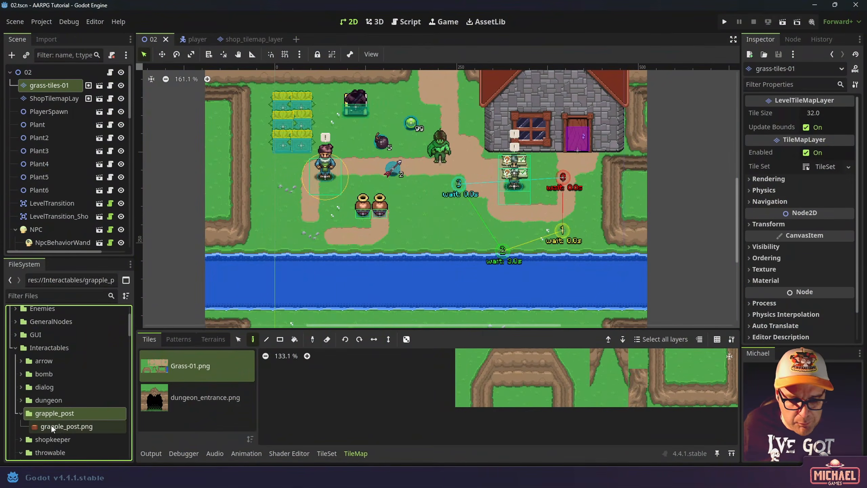
Create a new 2D scene named grapple_post in the grapple_post folder
{"action": "right_click", "coordinate": [43, 416]}
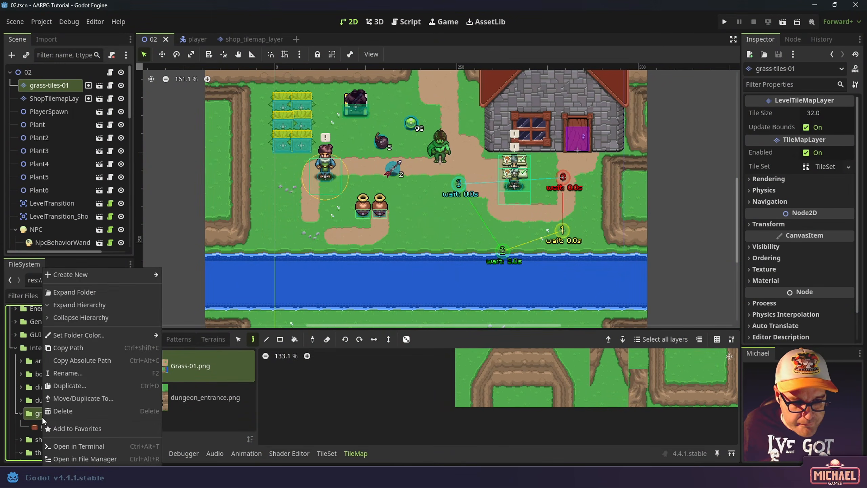
{"action": "mouse_move", "coordinate": [68, 279]}
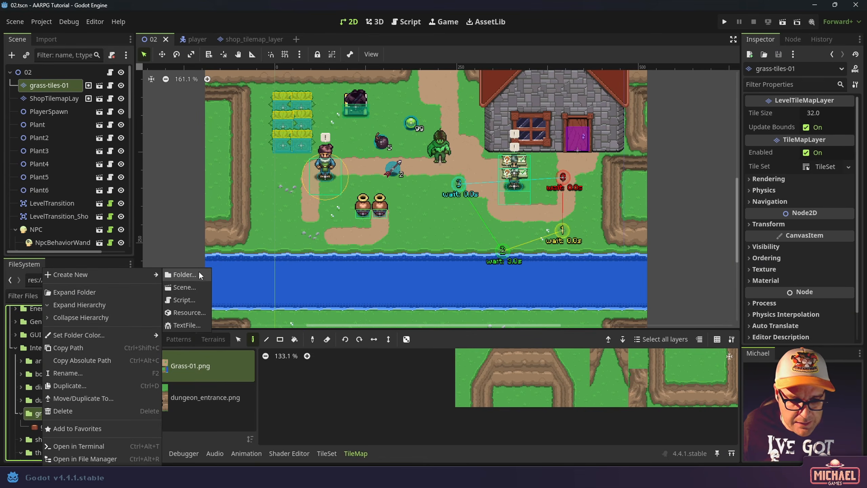
{"action": "left_click", "coordinate": [196, 285]}
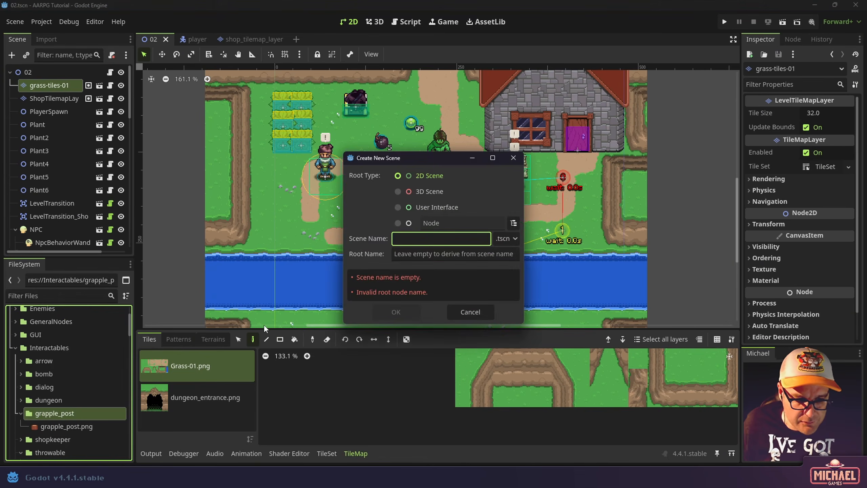
{"action": "type", "text": "grapple_post"}
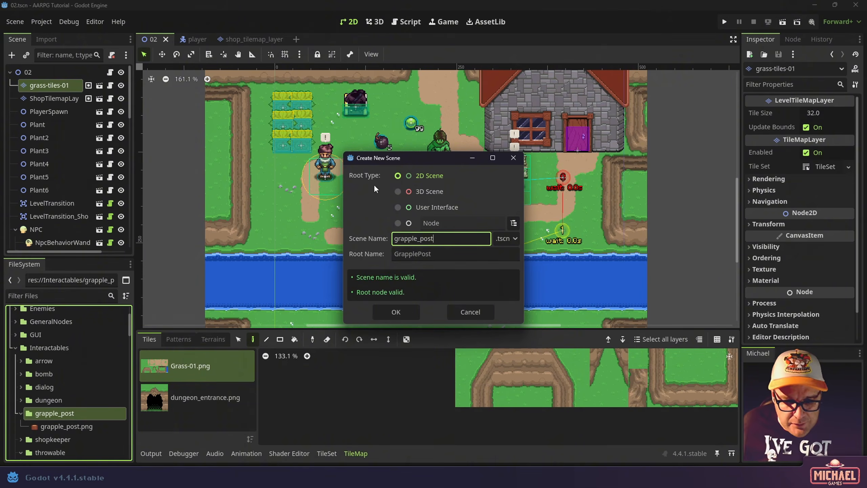
{"action": "left_click", "coordinate": [407, 307]}
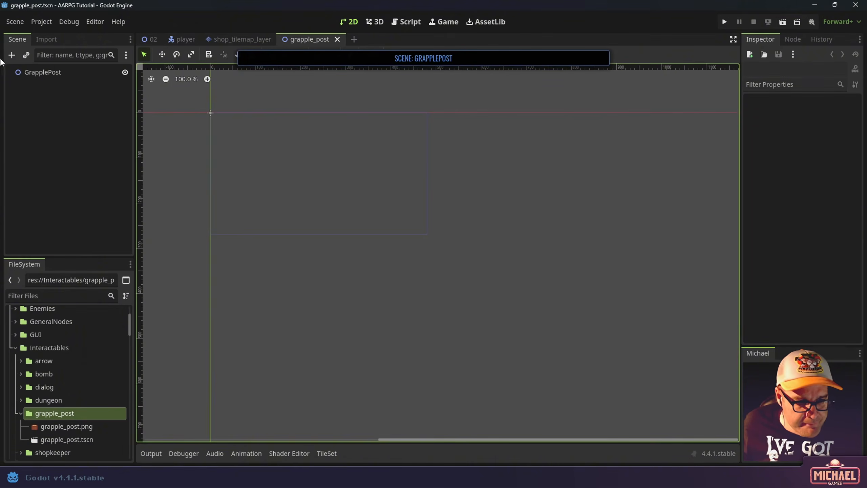
Add a Sprite2D under GrapplePost and assign grapple_post.png as its texture
{"action": "left_click", "coordinate": [41, 76]}
{"action": "key", "text": "ctrl+a"}
{"action": "type", "text": "spri"}
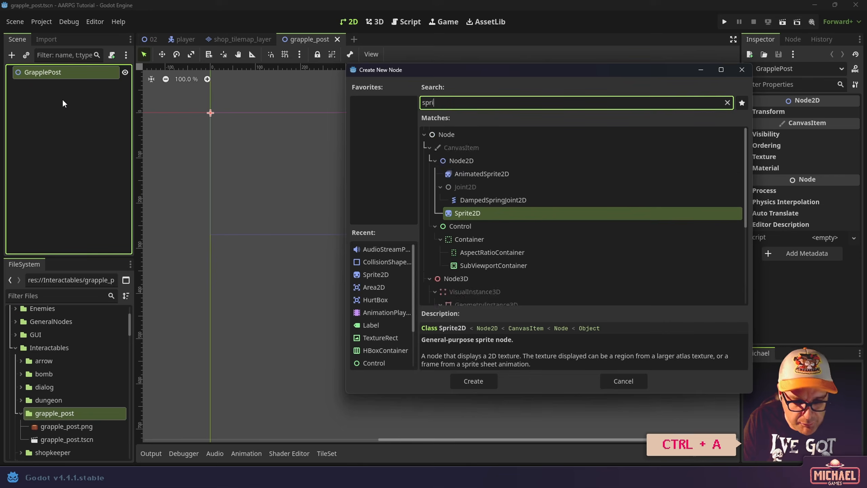
{"action": "key", "text": "Return"}
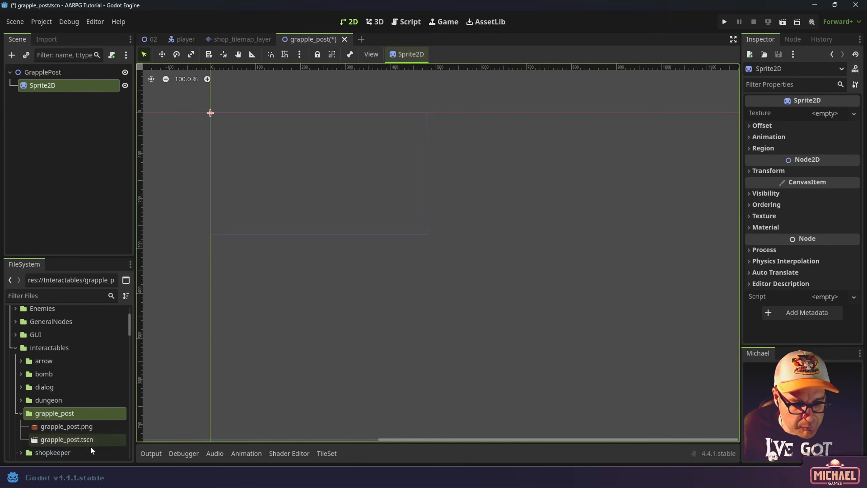
{"action": "left_click_drag", "start_coordinate": [84, 430], "coordinate": [824, 114]}
Move the post sprite straight up so its base sits on the scene origin
{"action": "scroll", "coordinate": [207, 113], "scroll_direction": "up", "scroll_amount": 6}
{"action": "scroll", "coordinate": [209, 116], "scroll_direction": "up", "scroll_amount": 5}
{"action": "middle_click_drag", "start_coordinate": [228, 122], "coordinate": [373, 200]}
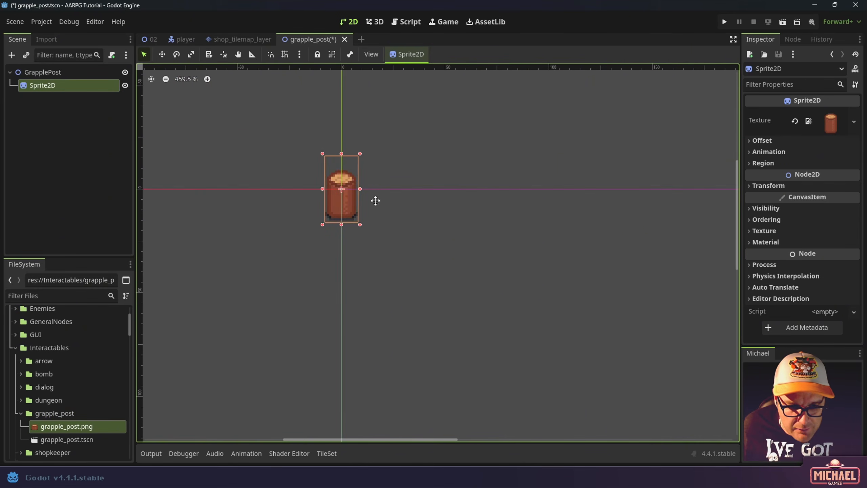
{"action": "scroll", "coordinate": [375, 212], "scroll_direction": "up", "scroll_amount": 2}
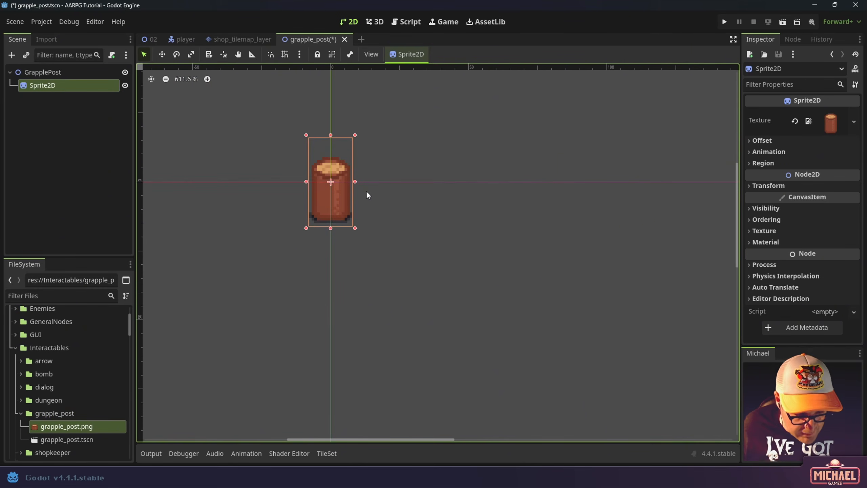
{"action": "key", "text": "w"}
{"action": "left_click_drag", "start_coordinate": [348, 209], "coordinate": [346, 183]}
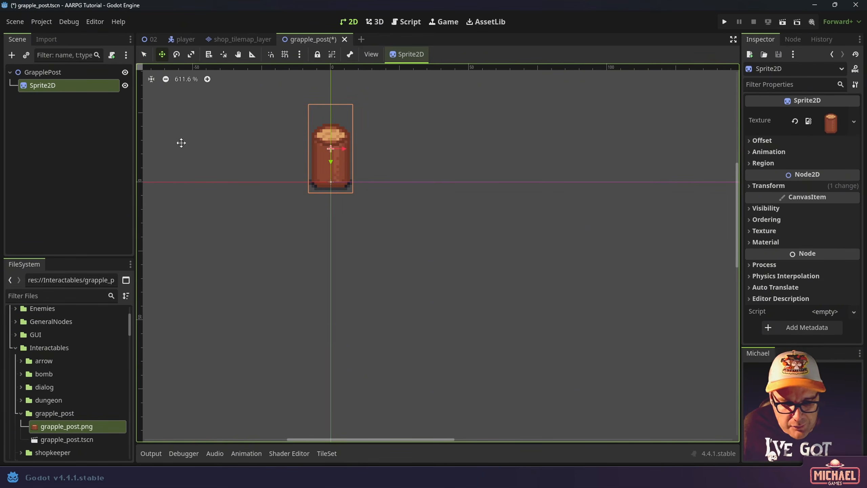
Add a StaticBody2D under GrapplePost and give it a CollisionShape2D child
{"action": "left_click", "coordinate": [55, 73]}
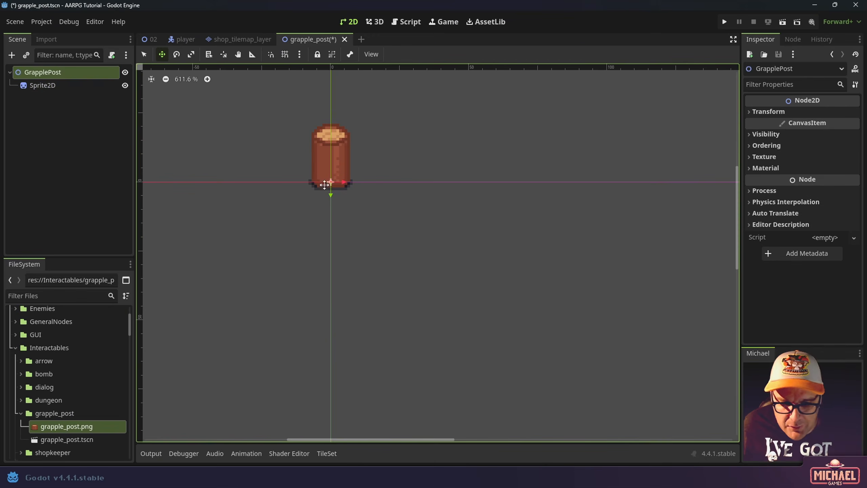
{"action": "left_click", "coordinate": [33, 74]}
{"action": "key", "text": "ctrl+a"}
{"action": "type", "text": "static"}
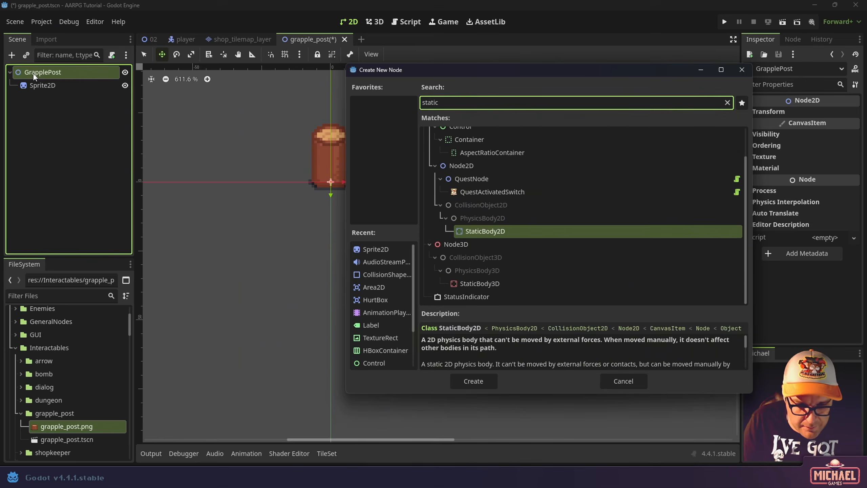
{"action": "key", "text": "Return"}
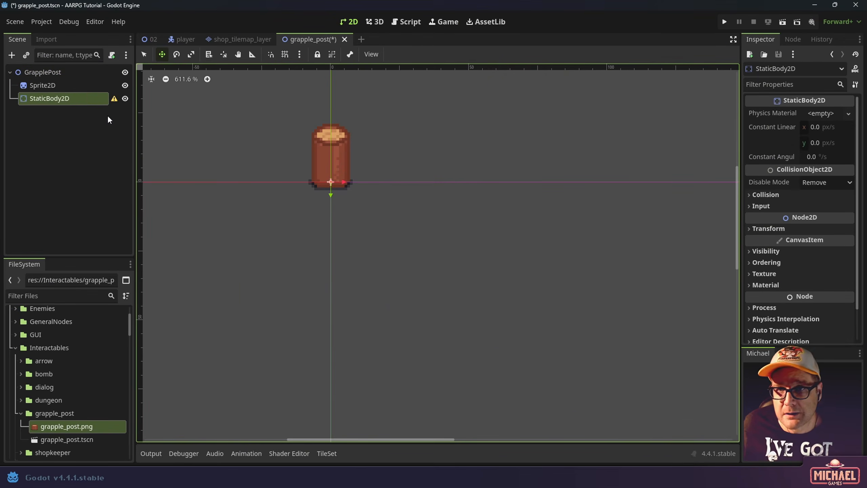
{"action": "key", "text": "ctrl+a"}
{"action": "type", "text": "collisi"}
{"action": "key", "text": "Return"}
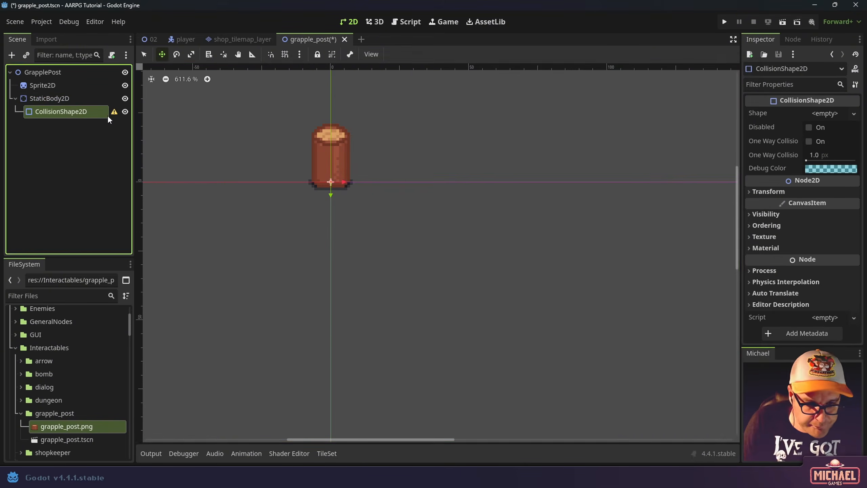
Assign a new RectangleShape2D to the CollisionShape2D and shrink it symmetrically to cover only the base of the post
{"action": "left_click", "coordinate": [853, 113]}
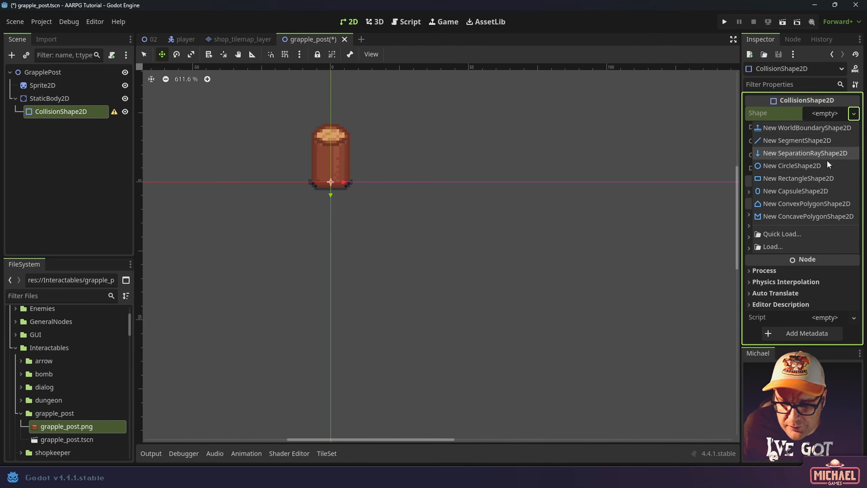
{"action": "left_click", "coordinate": [812, 185]}
{"action": "scroll", "coordinate": [344, 163], "scroll_direction": "up", "scroll_amount": 3}
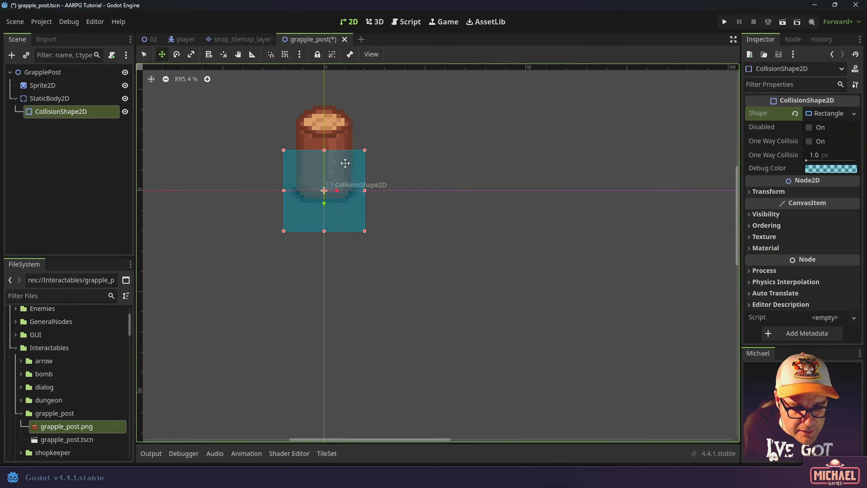
{"action": "left_click_drag", "start_coordinate": [319, 147], "coordinate": [319, 181]}
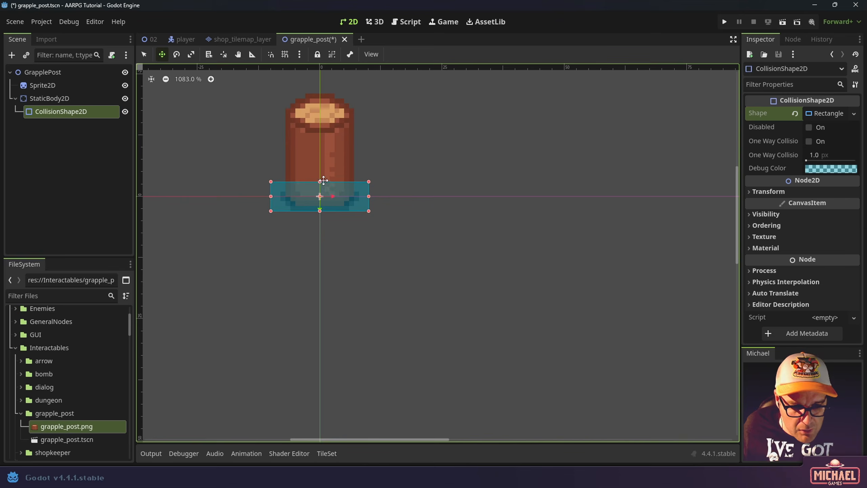
{"action": "left_click_drag", "start_coordinate": [275, 196], "coordinate": [320, 185]}
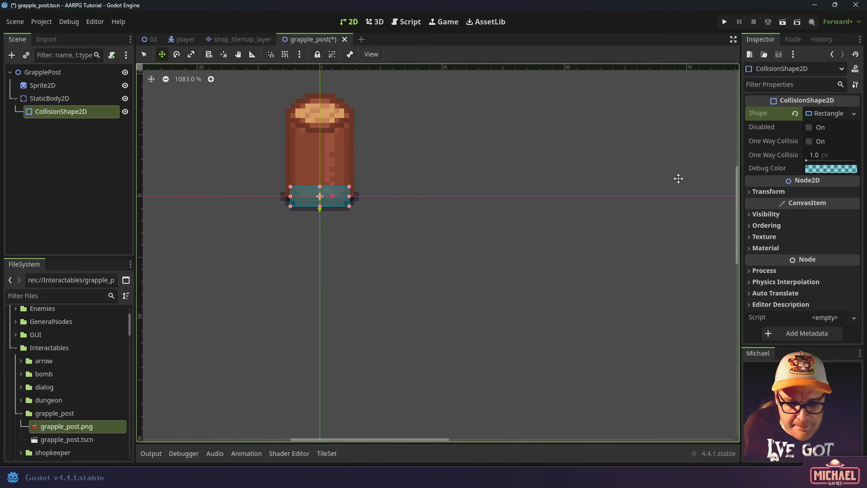
Put the StaticBody2D on collision layer 5 only and clear its collision mask
{"action": "left_click", "coordinate": [85, 98]}
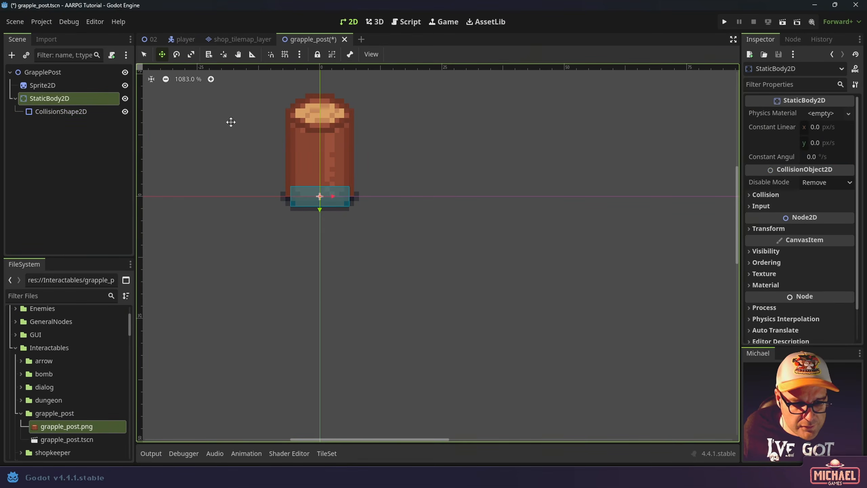
{"action": "left_click", "coordinate": [762, 195]}
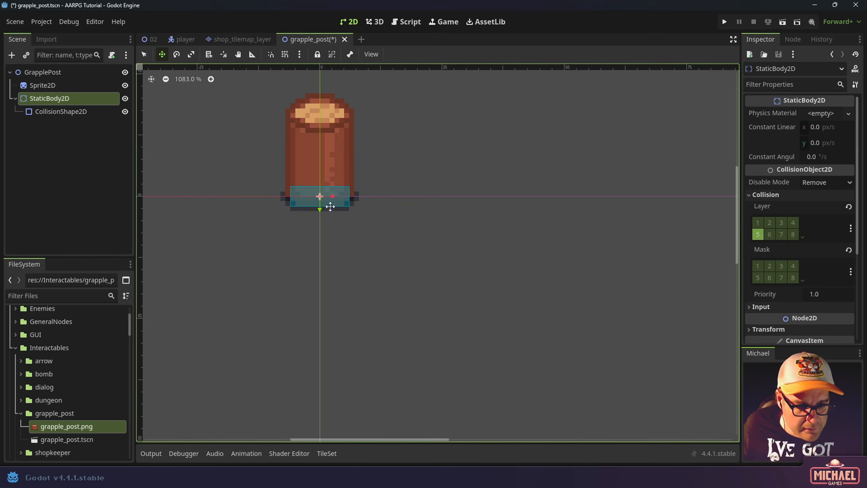
Duplicate the StaticBody2D with its collision shape and rename the copy GrapplePointStaticBody2D
{"action": "left_click", "coordinate": [15, 98]}
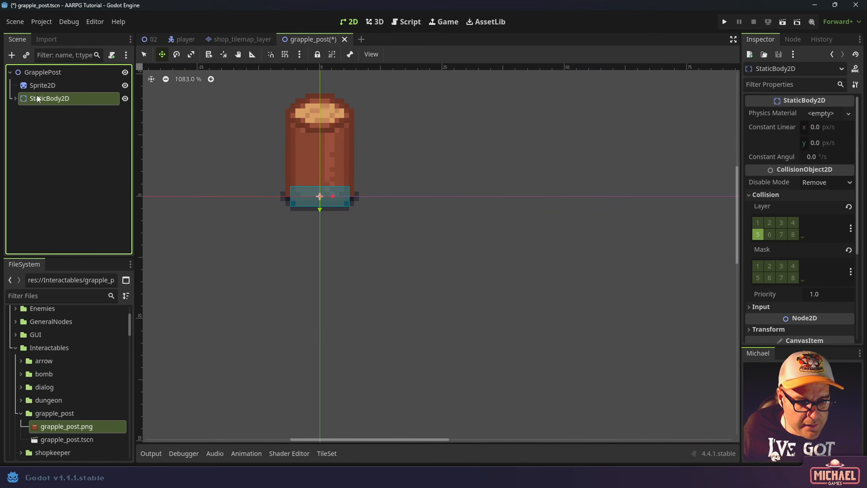
{"action": "key", "text": "ctrl+d"}
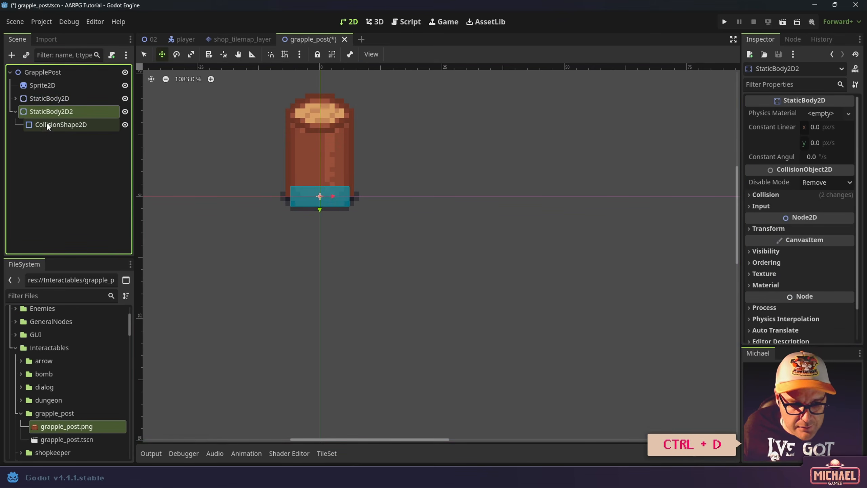
{"action": "double_click", "coordinate": [50, 112]}
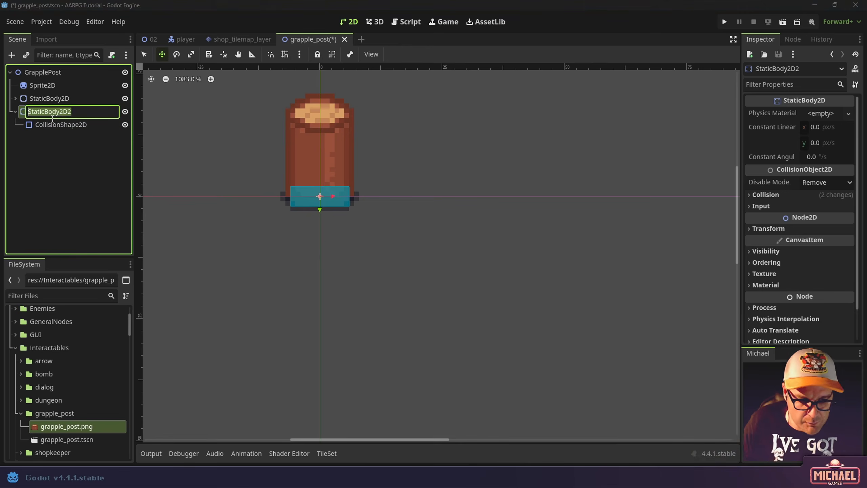
{"action": "key", "text": "End"}
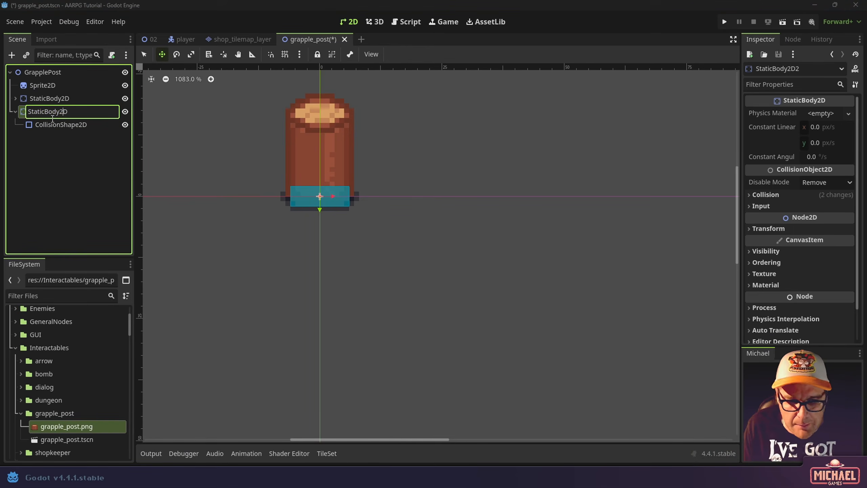
{"action": "type", "text": "Grapple"}
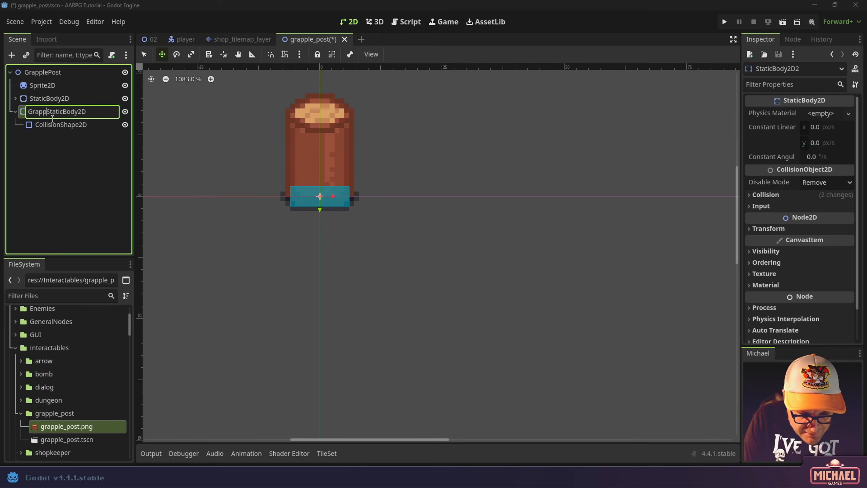
{"action": "type", "text": "Po"}
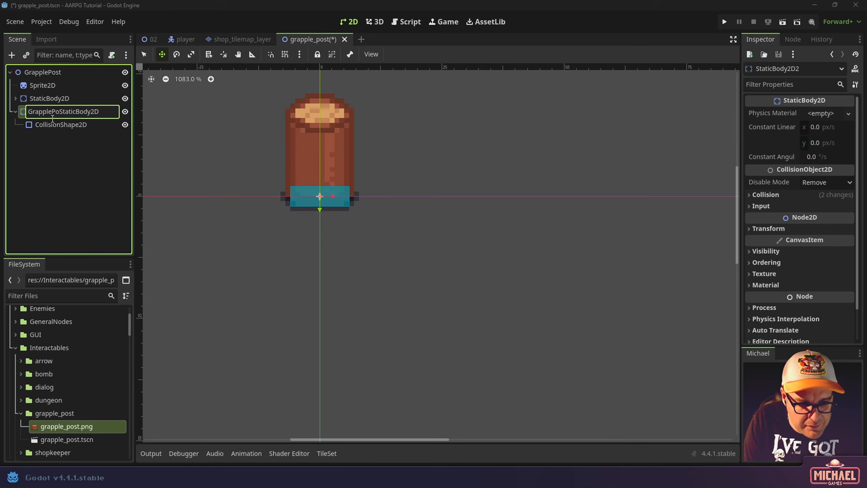
{"action": "type", "text": "int"}
{"action": "key", "text": "Return"}
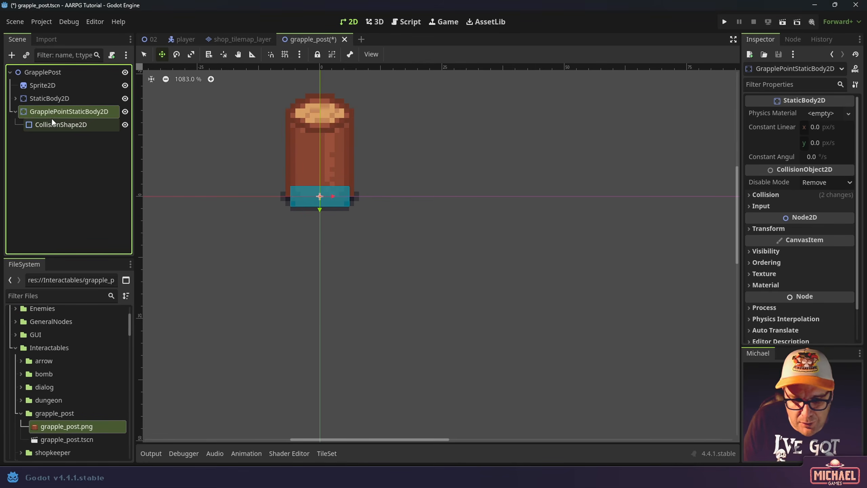
Make the duplicated collision shape's rectangle unique and enlarge it symmetrically so it extends beyond the post's base on all sides
{"action": "left_click", "coordinate": [35, 124]}
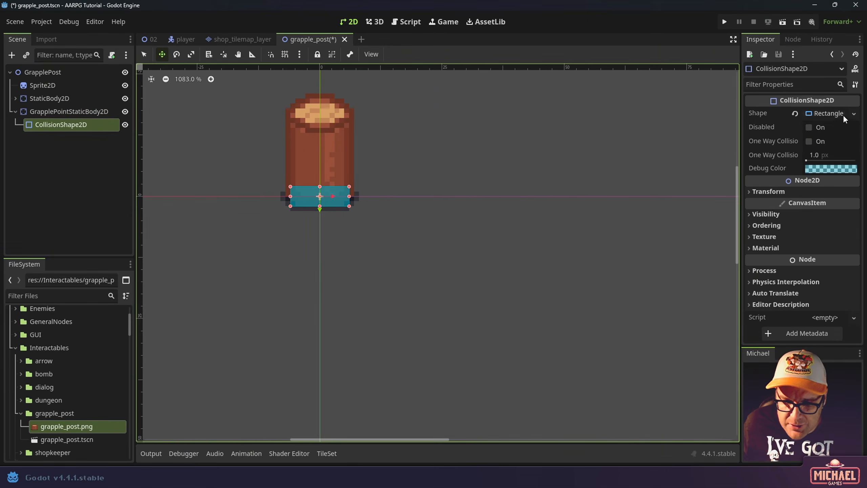
{"action": "left_click", "coordinate": [854, 114]}
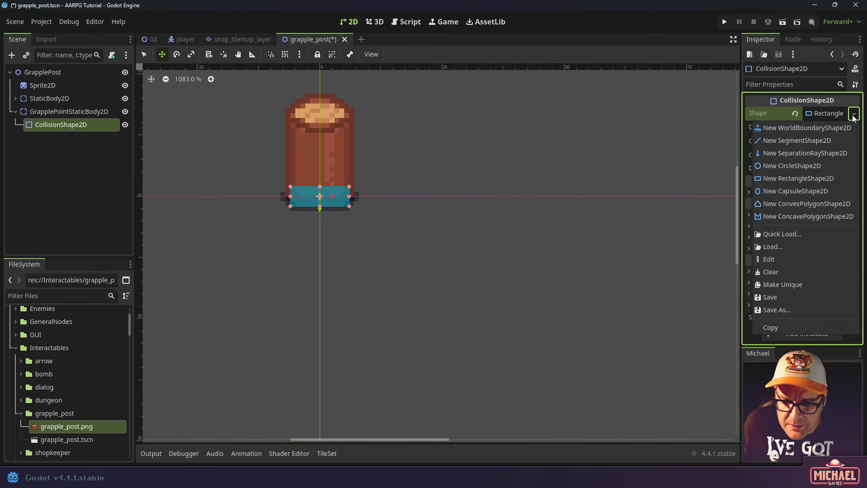
{"action": "left_click", "coordinate": [793, 285]}
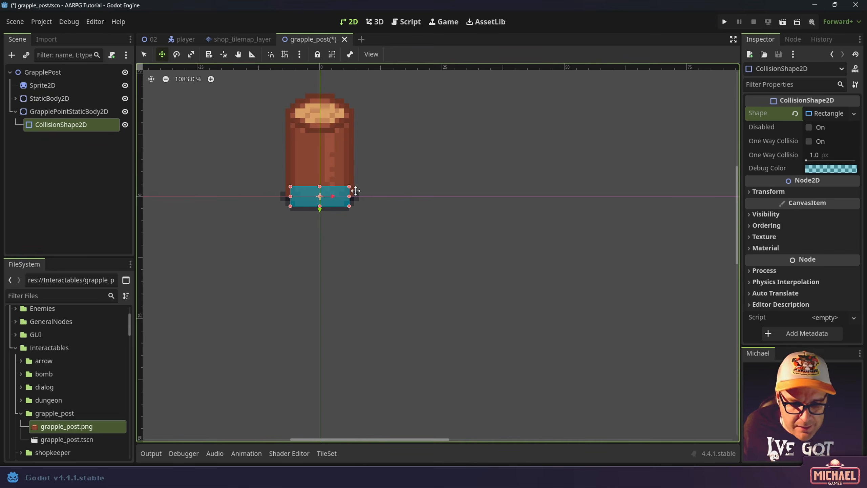
{"action": "left_click_drag", "start_coordinate": [347, 196], "coordinate": [317, 162]}
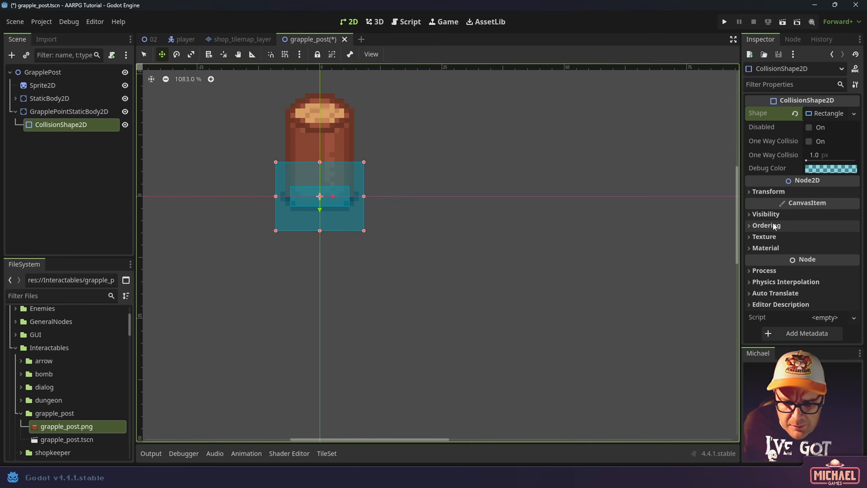
Set GrapplePointStaticBody2D's collision layer to GrapplePoints only, with Walls off, and save the grapple post scene
{"action": "left_click", "coordinate": [97, 112]}
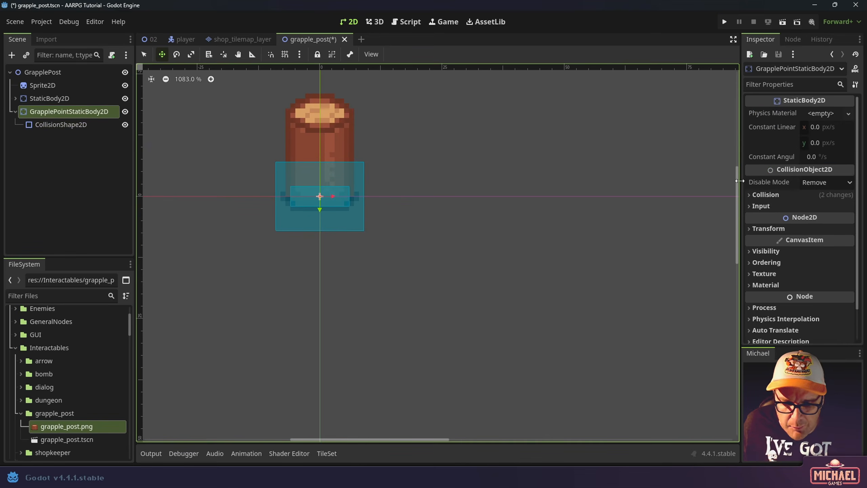
{"action": "left_click", "coordinate": [768, 195]}
{"action": "left_click", "coordinate": [851, 228]}
{"action": "left_click", "coordinate": [774, 283]}
{"action": "left_click", "coordinate": [774, 272]}
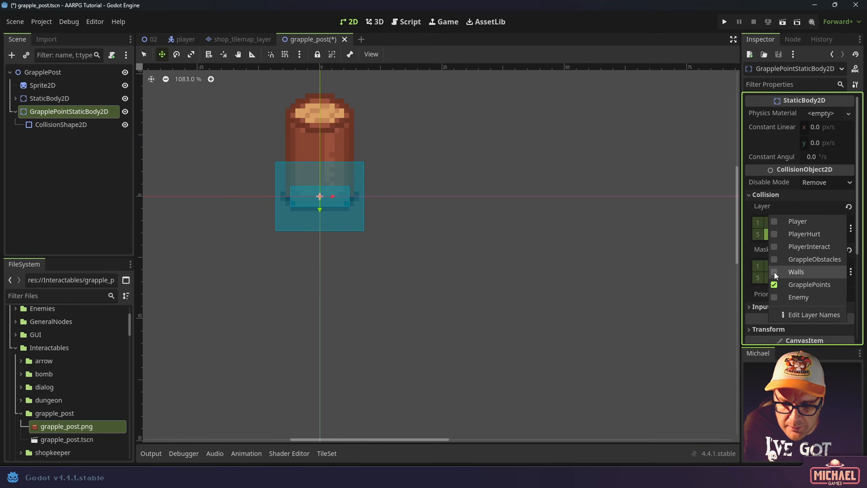
{"action": "left_click", "coordinate": [853, 233]}
{"action": "key", "text": "ctrl+s"}
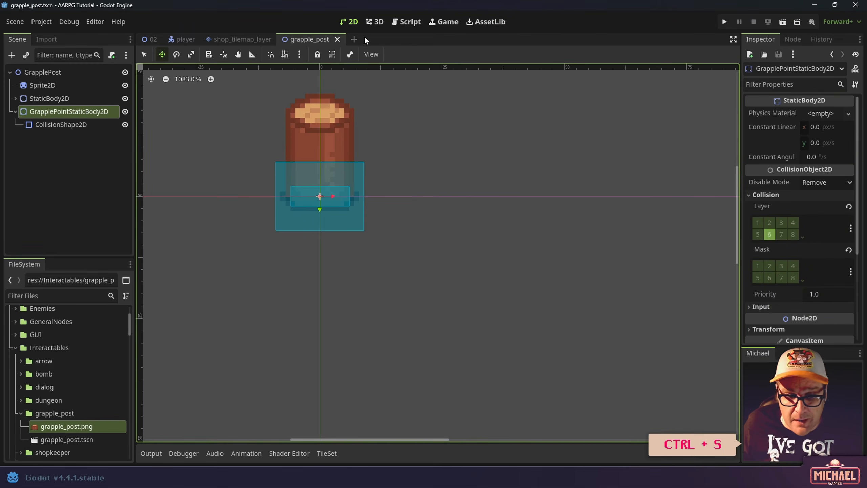
Instance grapple_post.tscn in scene 02 and duplicate it so one post stands on each side of the river
{"action": "left_click", "coordinate": [150, 39]}
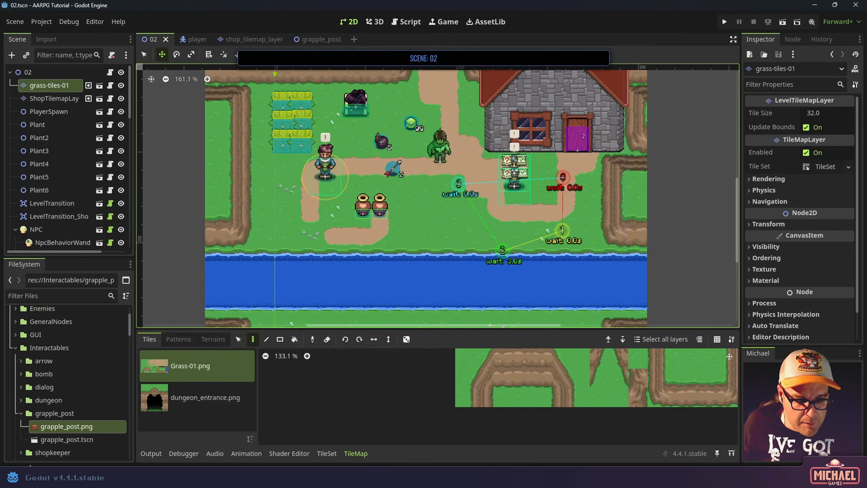
{"action": "left_click_drag", "start_coordinate": [67, 439], "coordinate": [465, 239]}
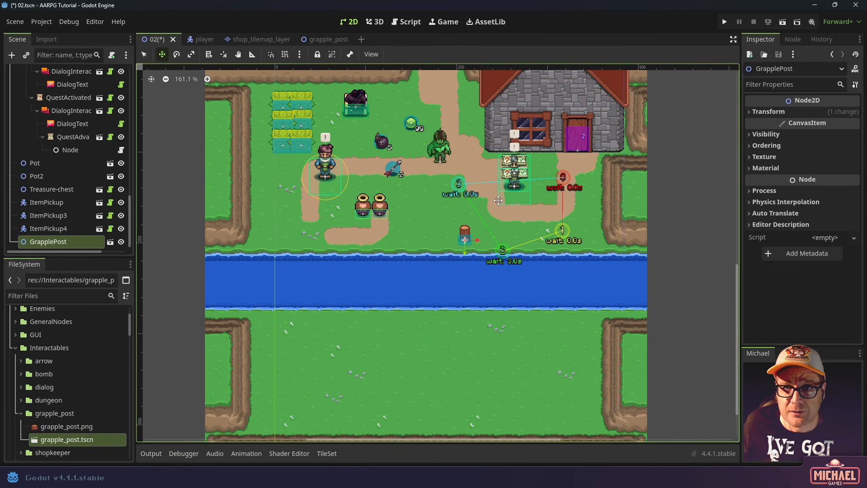
{"action": "scroll", "coordinate": [466, 243], "scroll_direction": "up", "scroll_amount": 10}
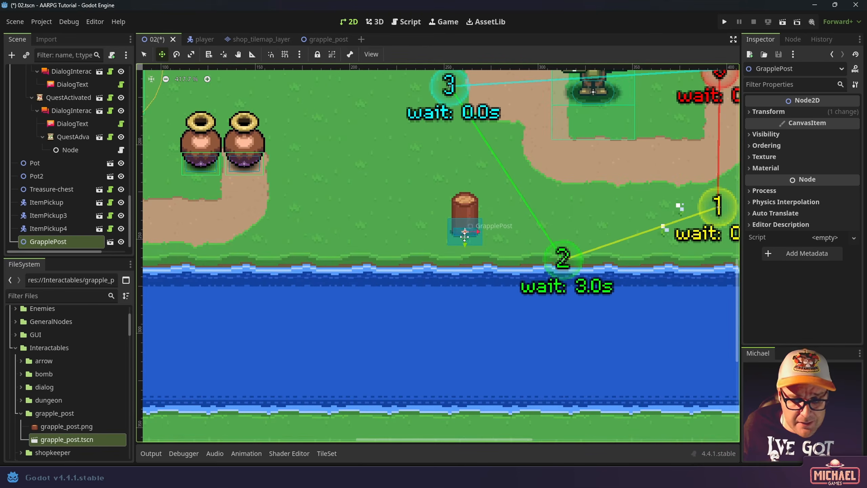
{"action": "left_click_drag", "start_coordinate": [468, 225], "coordinate": [371, 396]}
{"action": "scroll", "coordinate": [327, 208], "scroll_direction": "down", "scroll_amount": 2}
{"action": "key", "text": "ctrl+d"}
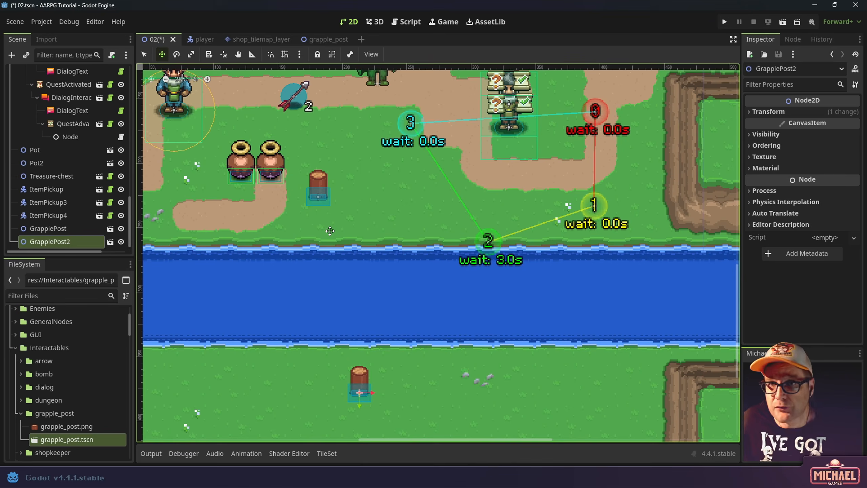
Run the current scene, walk the player to the riverbank and throw the boomerang at the post across the river
{"action": "key", "text": "F6"}
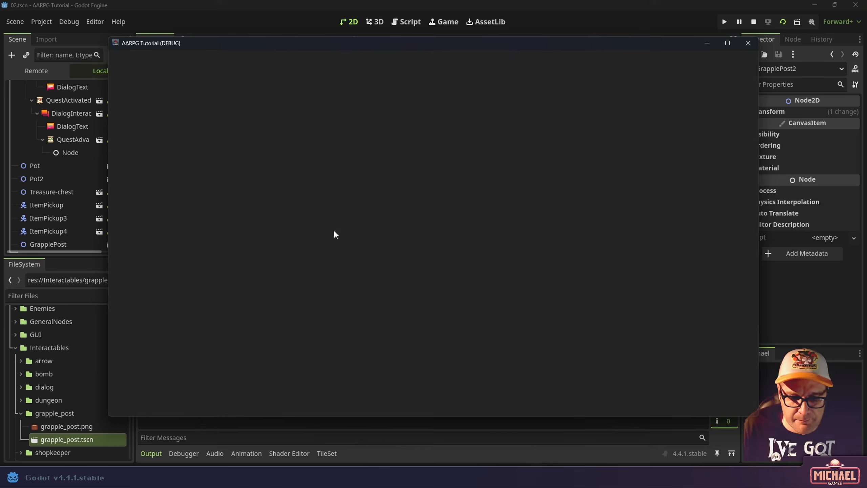
{"action": "key", "text": "s"}
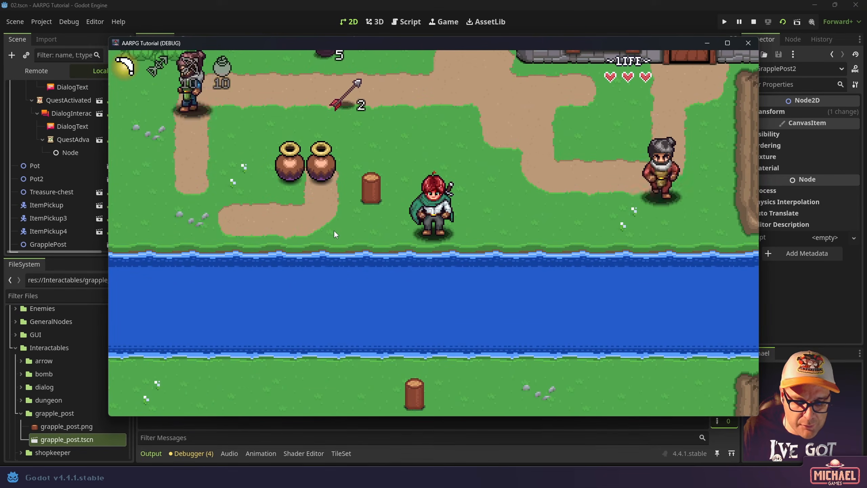
{"action": "key", "text": "a"}
{"action": "key", "text": "s"}
{"action": "key", "text": "d"}
{"action": "key", "text": "s"}
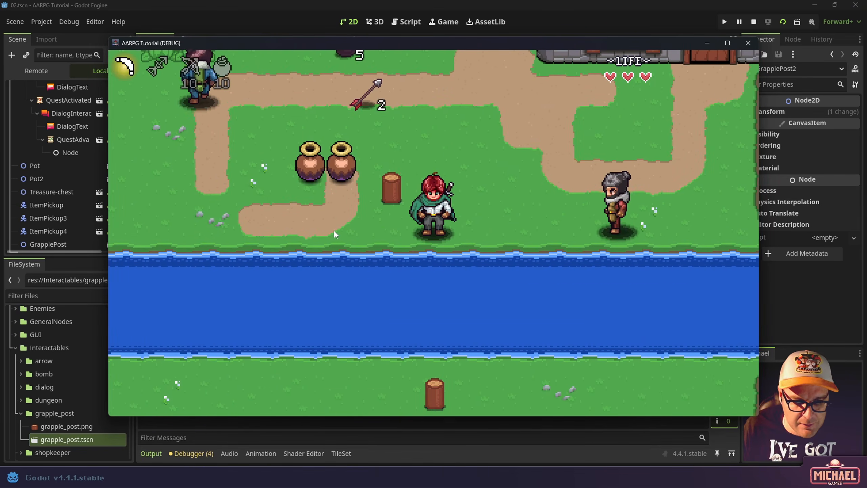
{"action": "key", "text": "k"}
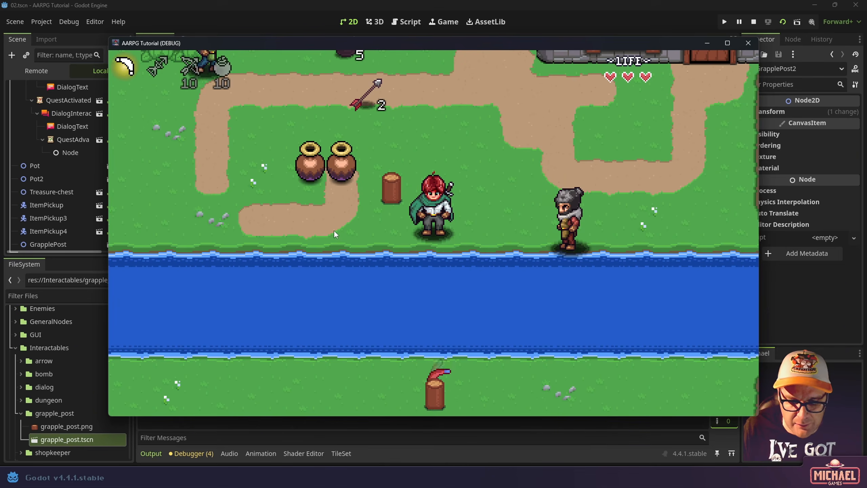
Switch the player to the grapple hook ability and test walking around the near post and along the riverbank
{"action": "key", "text": "Tab"}
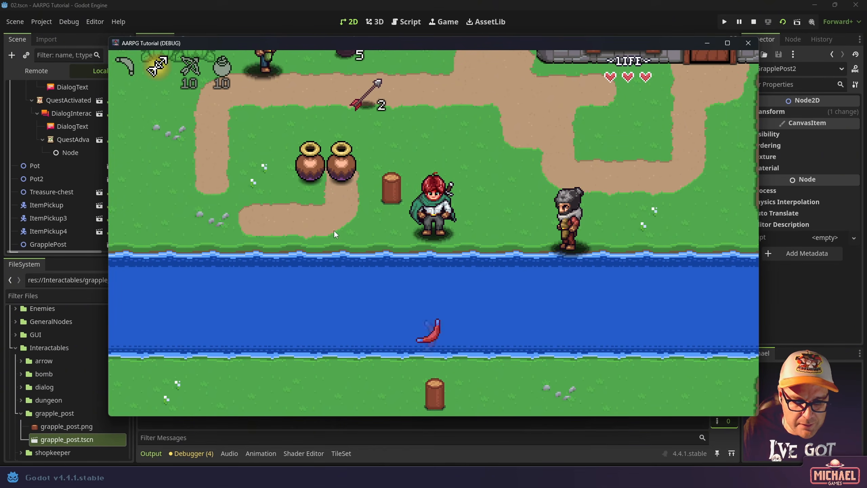
{"action": "key", "text": "a"}
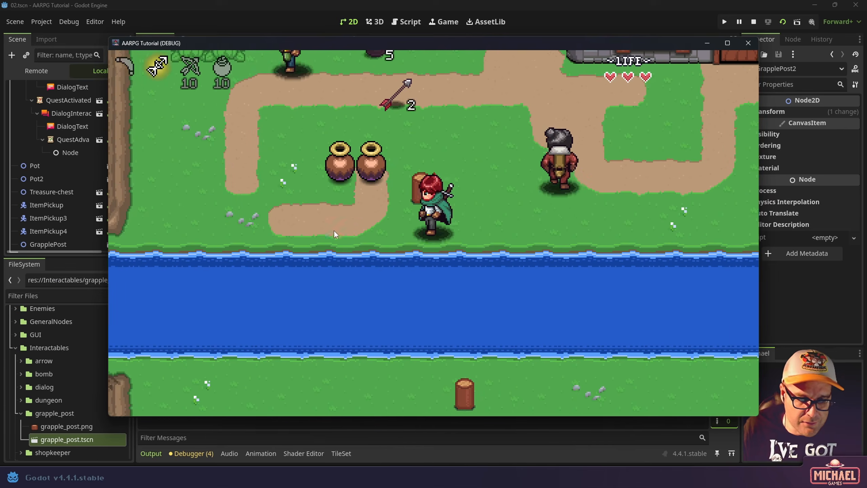
{"action": "key", "text": "w"}
{"action": "key", "text": "d"}
{"action": "key", "text": "d"}
{"action": "key", "text": "s"}
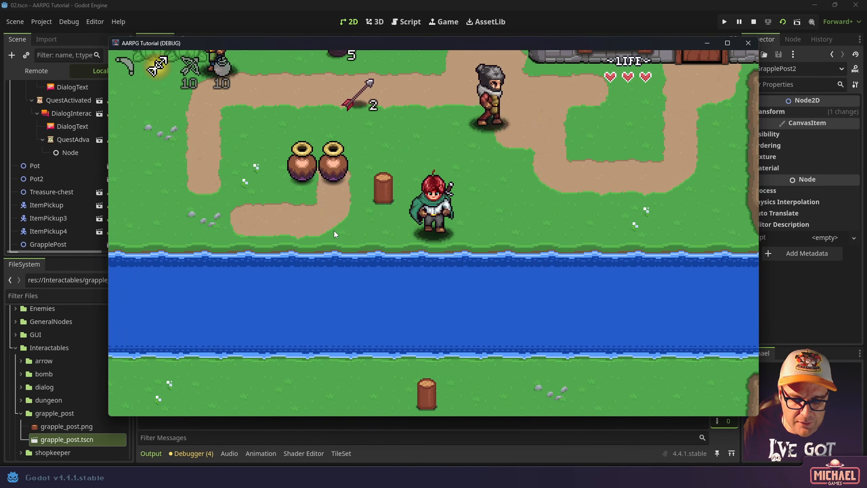
{"action": "key", "text": "a"}
{"action": "key", "text": "w"}
{"action": "key", "text": "d"}
{"action": "key", "text": "s"}
{"action": "key", "text": "a"}
{"action": "key", "text": "w"}
{"action": "key", "text": "d"}
{"action": "key", "text": "s"}
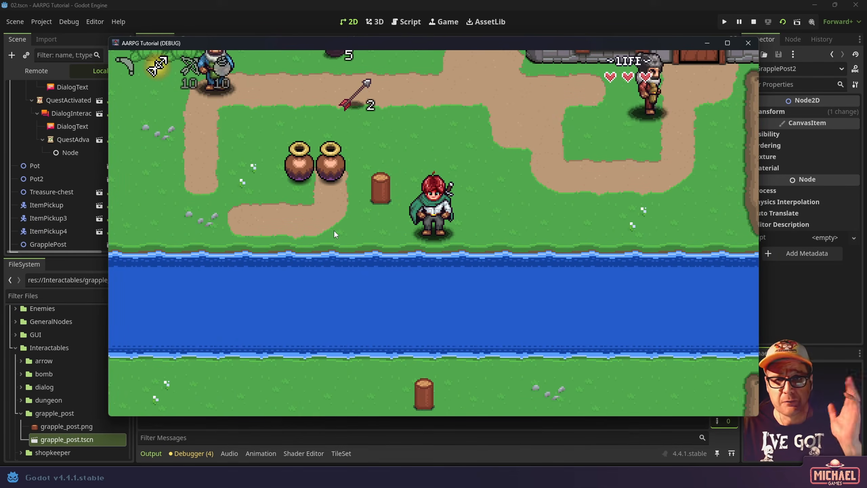
{"action": "key", "text": "a"}
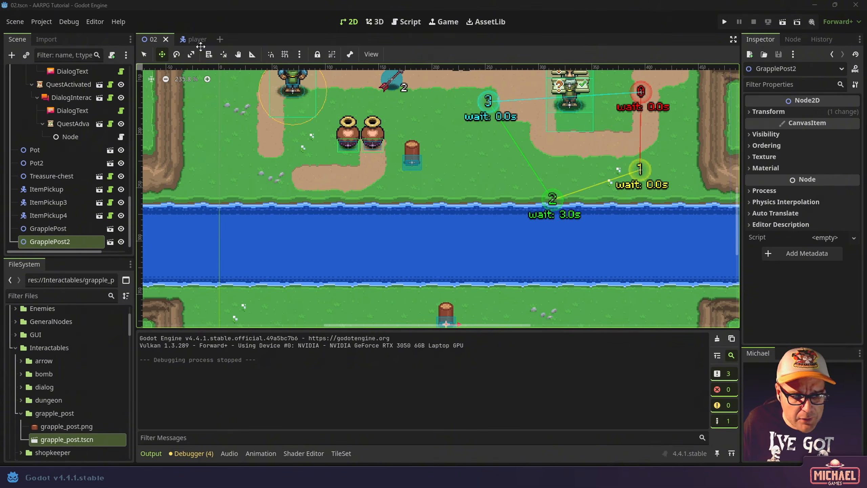
Switch to the player scene, locate player.tscn in the project files and open the Player/Sprites folder in the system file manager
{"action": "left_click", "coordinate": [197, 40]}
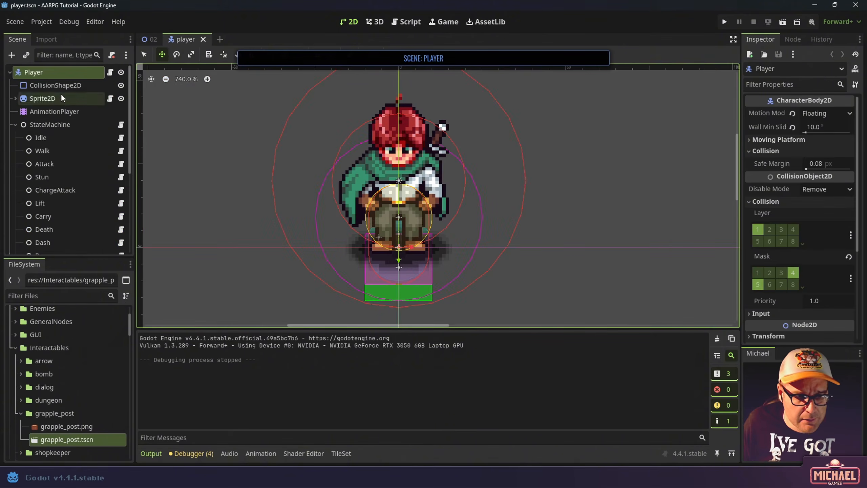
{"action": "right_click", "coordinate": [60, 71]}
{"action": "left_click", "coordinate": [141, 45]}
{"action": "right_click", "coordinate": [180, 38]}
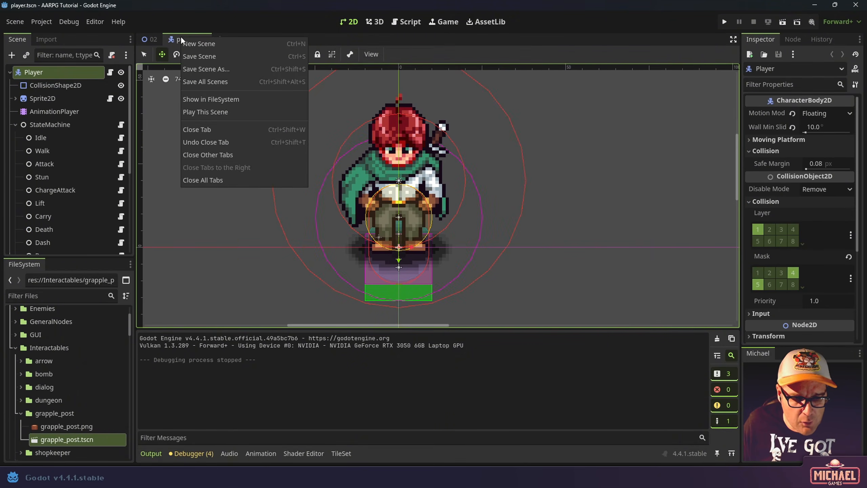
{"action": "left_click", "coordinate": [214, 103]}
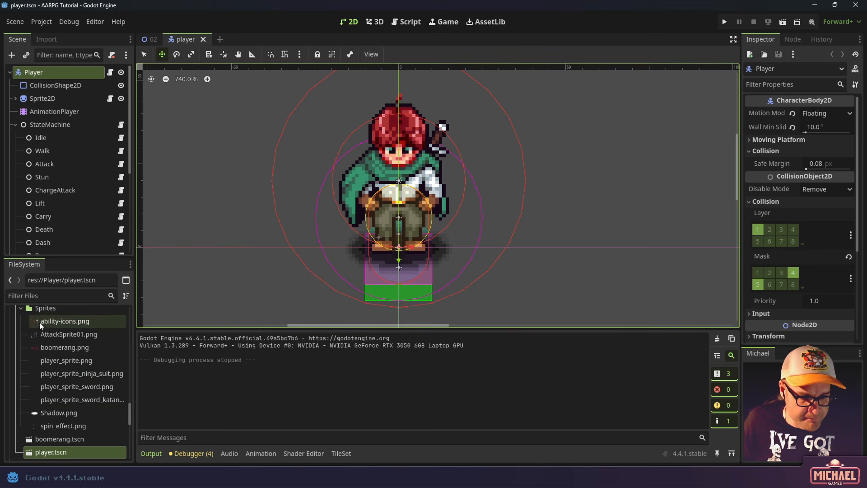
{"action": "right_click", "coordinate": [40, 308]}
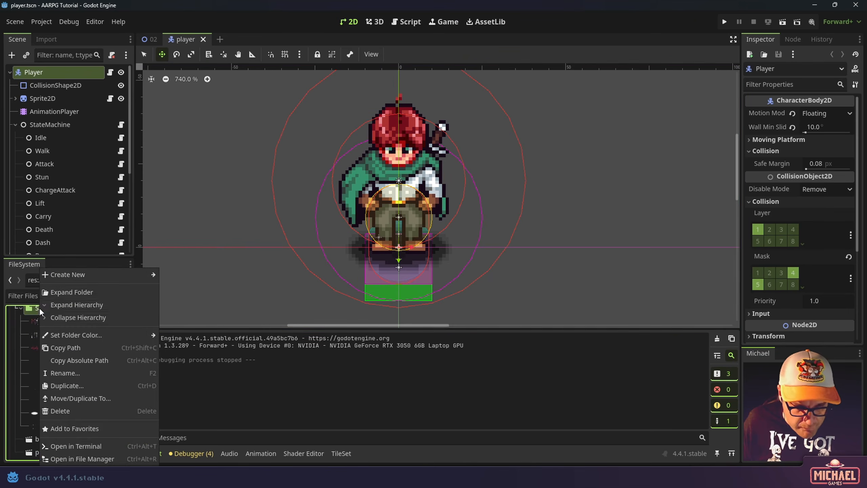
{"action": "left_click", "coordinate": [81, 458]}
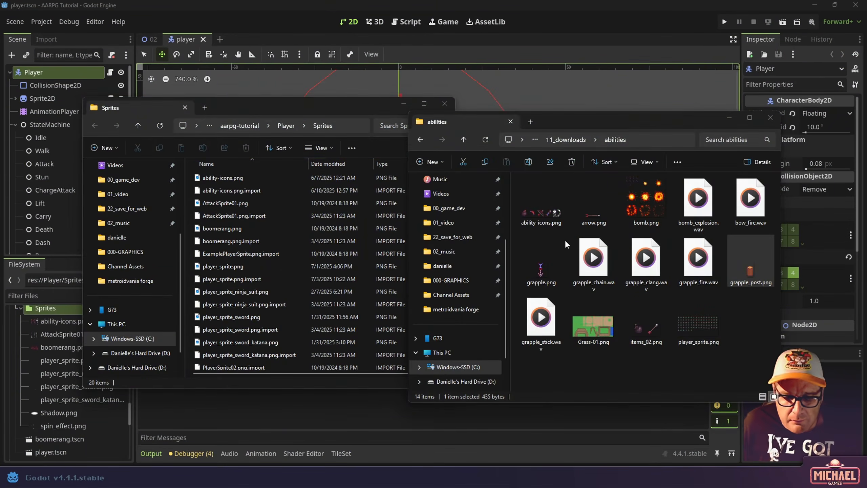
Copy grapple.png from the abilities download folder into the project's Player/Sprites folder
{"action": "left_click", "coordinate": [593, 262]}
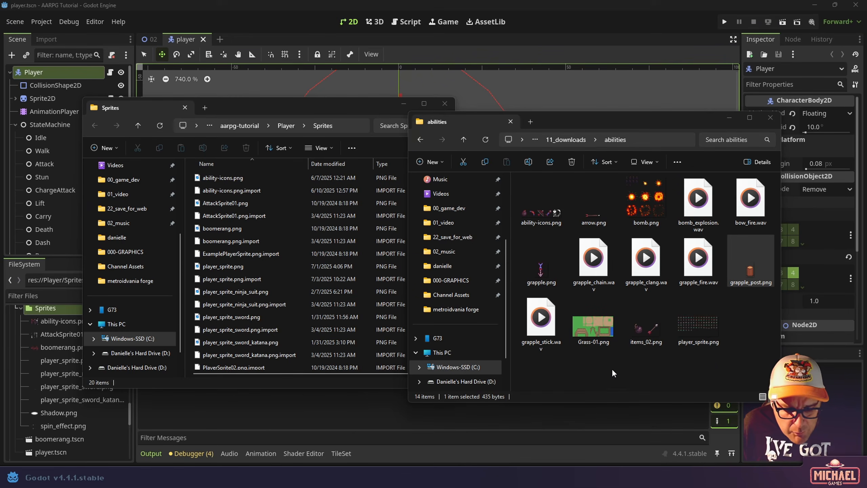
{"action": "left_click", "coordinate": [541, 263]}
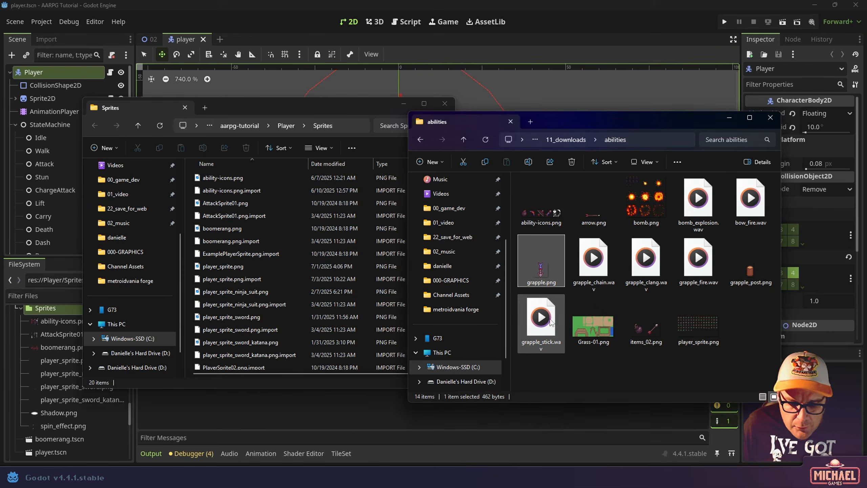
{"action": "key", "text": "ctrl+c"}
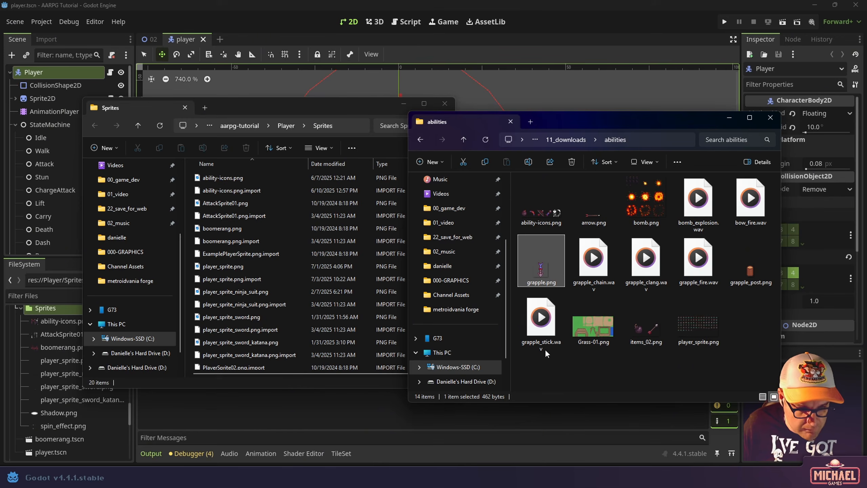
{"action": "left_click", "coordinate": [306, 112]}
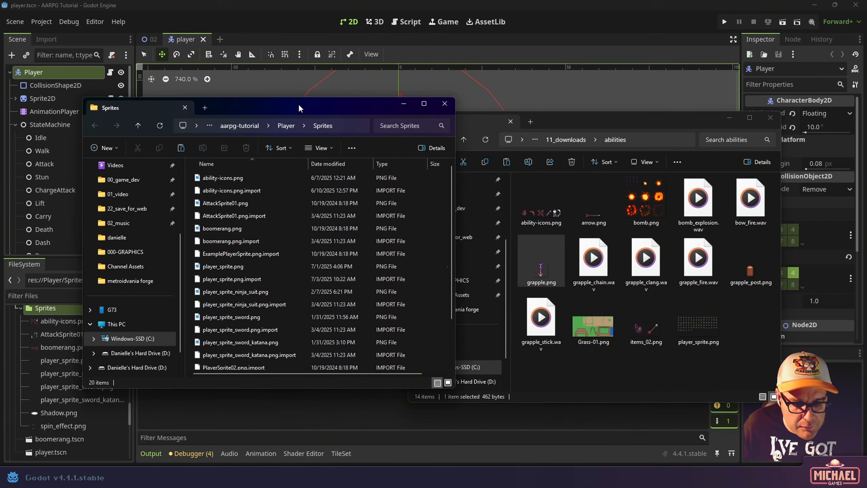
{"action": "key", "text": "ctrl+v"}
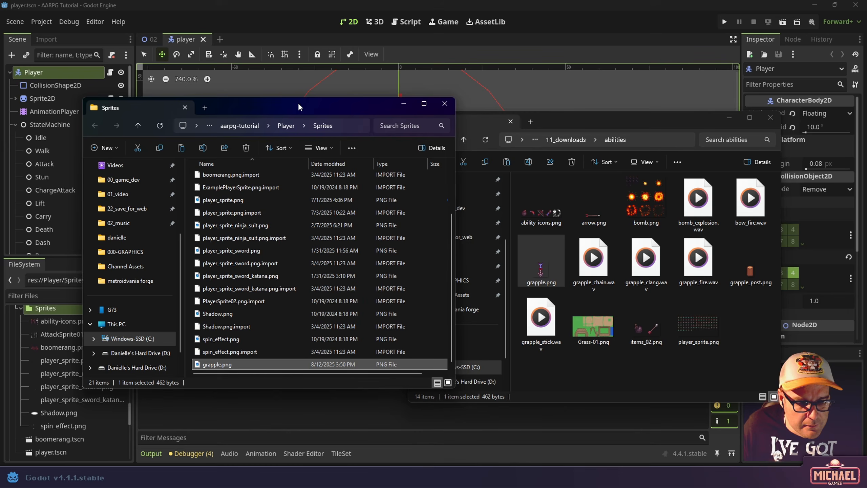
Bring grapple_chain.wav, grapple_clang.wav, grapple_fire.wav and grapple_stick.wav from the abilities folder into the project's Player/audio folder
{"action": "left_click", "coordinate": [287, 125]}
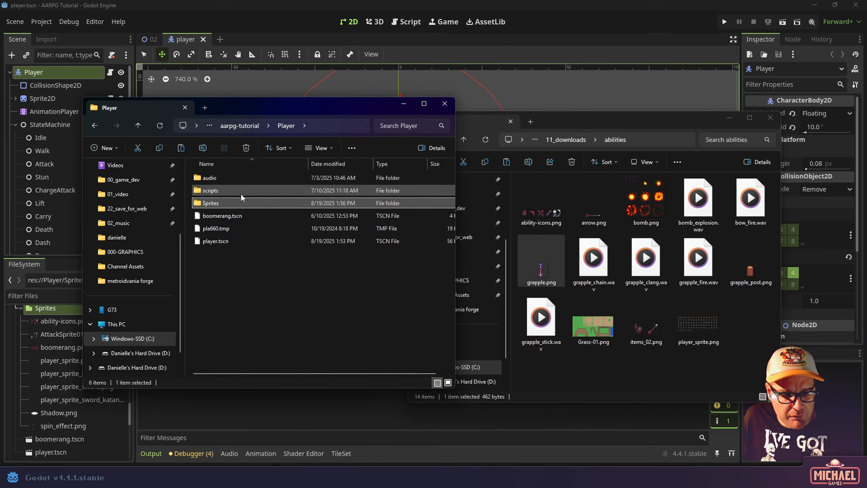
{"action": "double_click", "coordinate": [214, 178]}
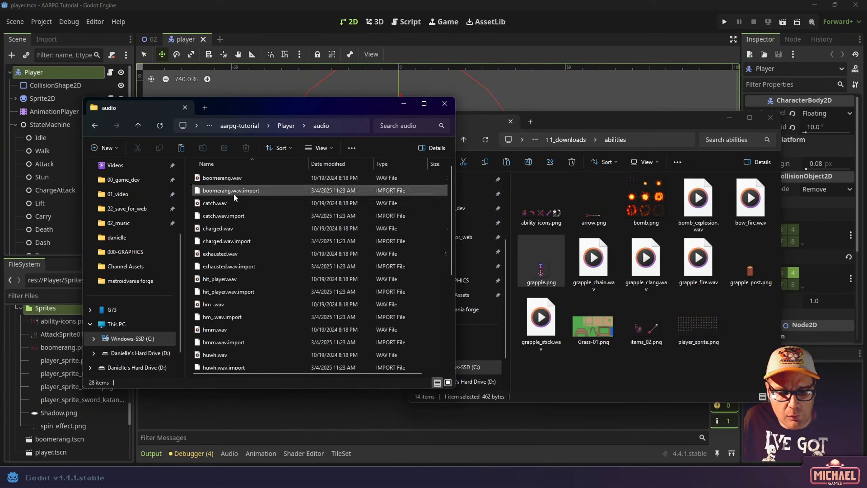
{"action": "left_click", "coordinate": [550, 121]}
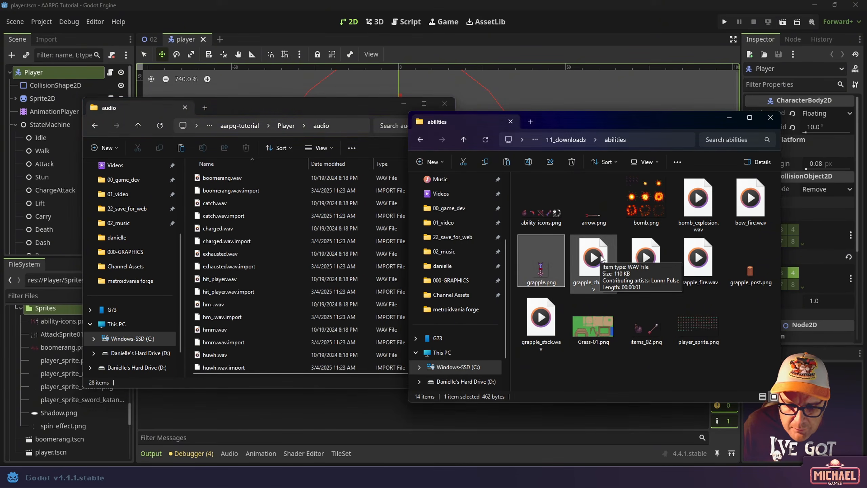
{"action": "left_click", "coordinate": [592, 287]}
{"action": "left_click", "coordinate": [650, 282]}
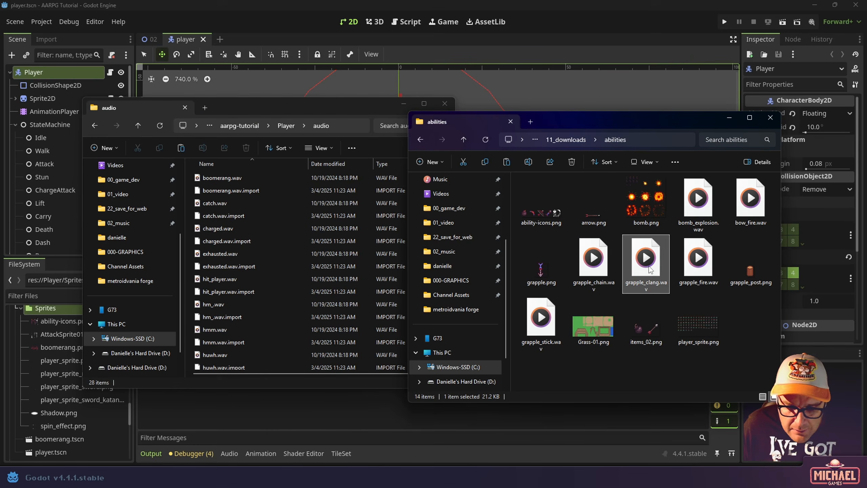
{"action": "left_click", "coordinate": [697, 270]}
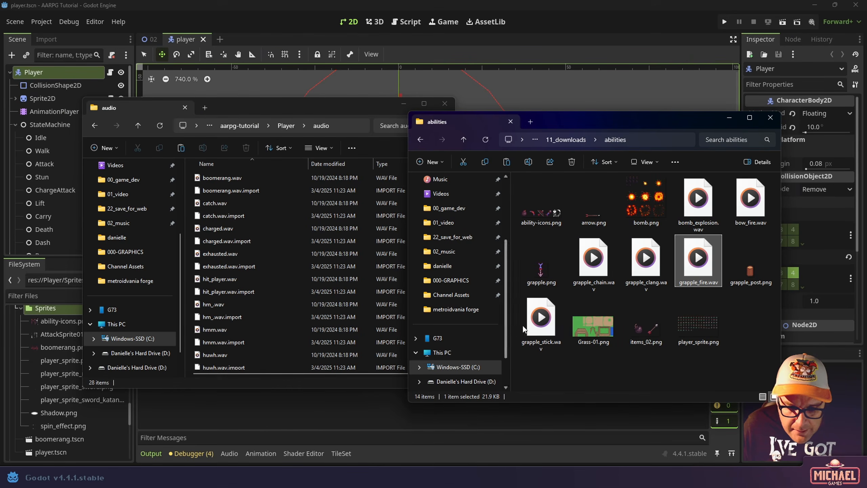
{"action": "left_click", "coordinate": [546, 320]}
{"action": "left_click", "coordinate": [586, 283], "text": "shift"}
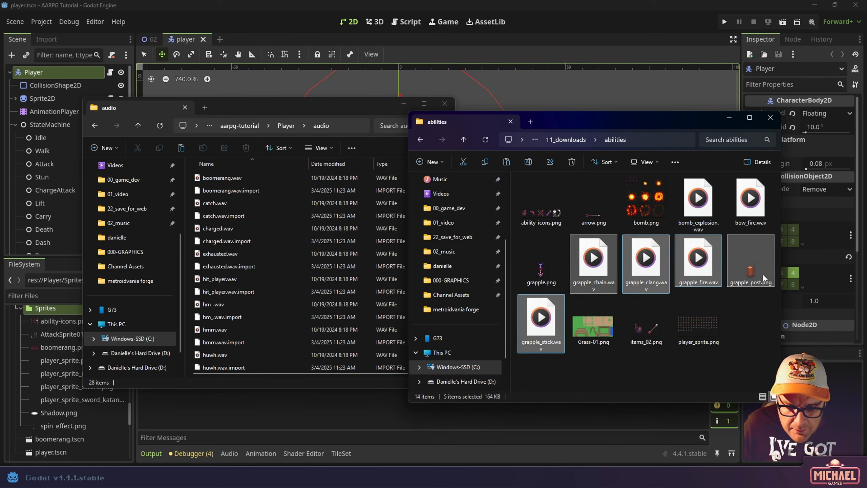
{"action": "left_click", "coordinate": [761, 281], "text": "ctrl"}
{"action": "left_click_drag", "start_coordinate": [695, 269], "coordinate": [252, 280]}
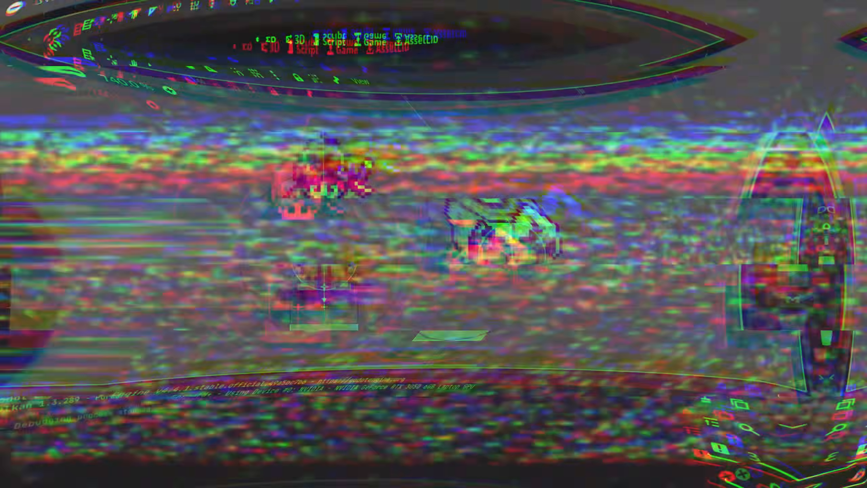
Collapse the StateMachine branch and add a Node2D as a child of the Player root node
{"action": "left_click", "coordinate": [15, 124]}
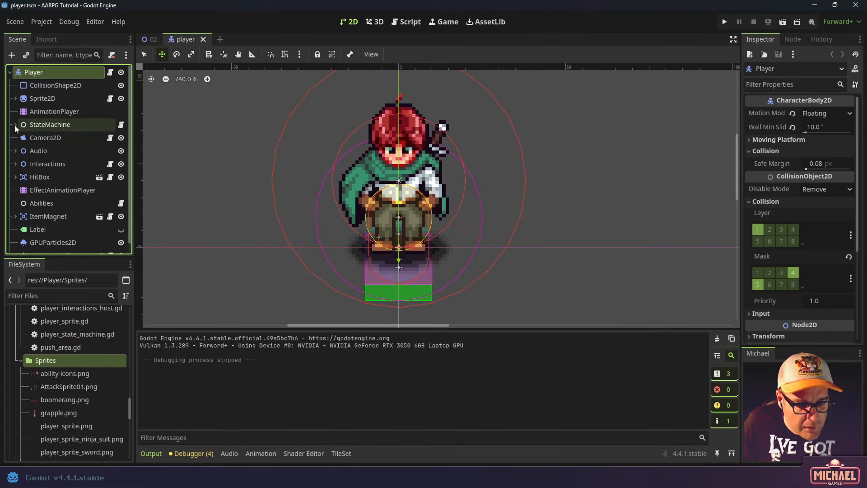
{"action": "scroll", "coordinate": [34, 208], "scroll_direction": "down", "scroll_amount": 2}
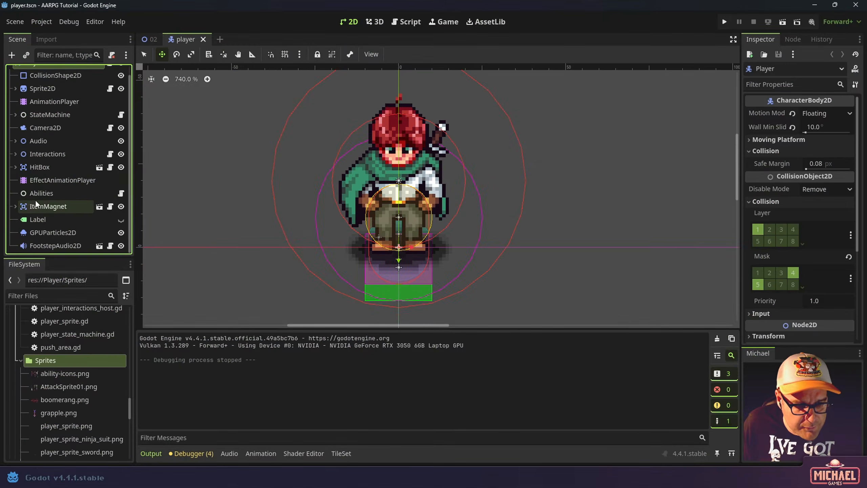
{"action": "scroll", "coordinate": [35, 199], "scroll_direction": "up", "scroll_amount": 2}
{"action": "left_click", "coordinate": [38, 75]}
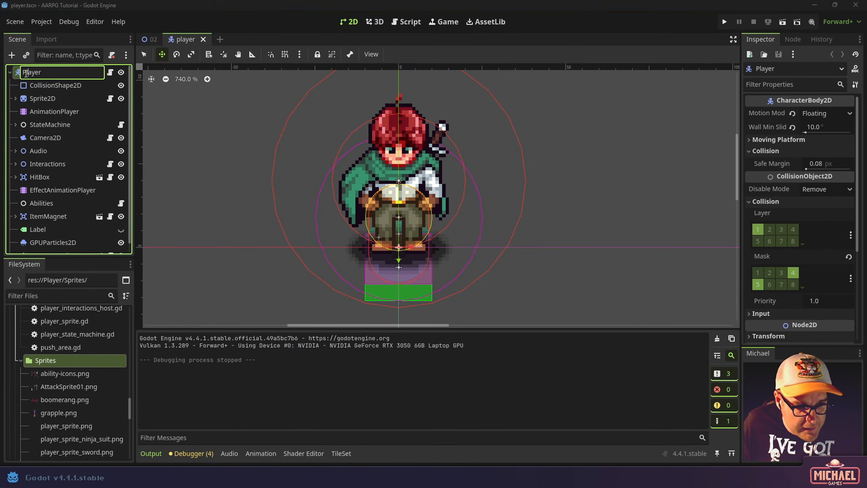
{"action": "key", "text": "Escape"}
{"action": "key", "text": "ctrl+a"}
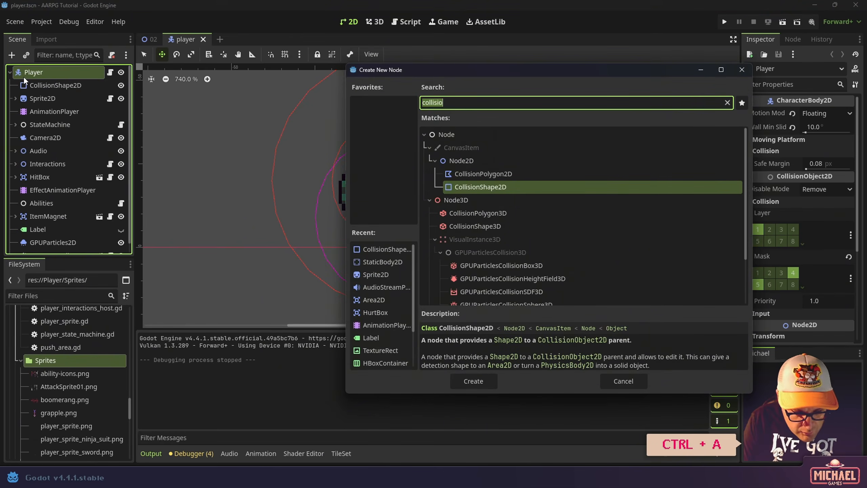
{"action": "type", "text": "node"}
{"action": "key", "text": "Down"}
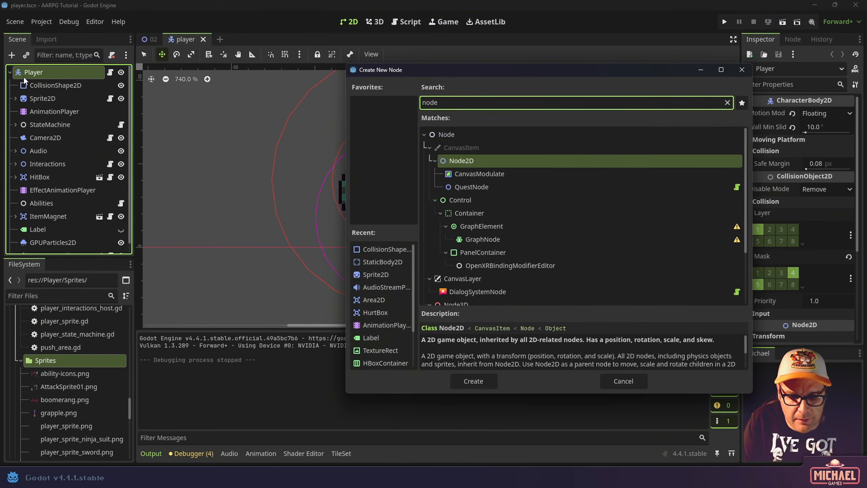
{"action": "key", "text": "Return"}
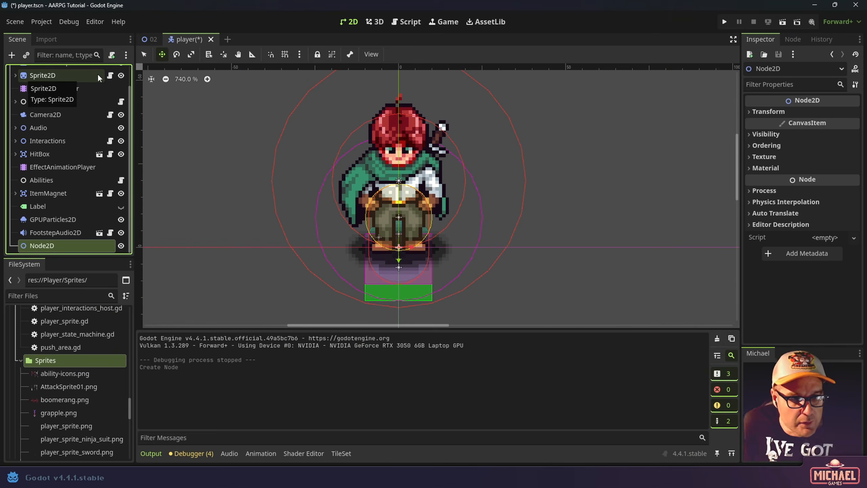
Rename the new Node2D to GrappleHook and make it accessible as a unique name, keeping its original position
{"action": "left_click", "coordinate": [44, 247]}
{"action": "left_click", "coordinate": [45, 247]}
{"action": "type", "text": "GrappleHook"}
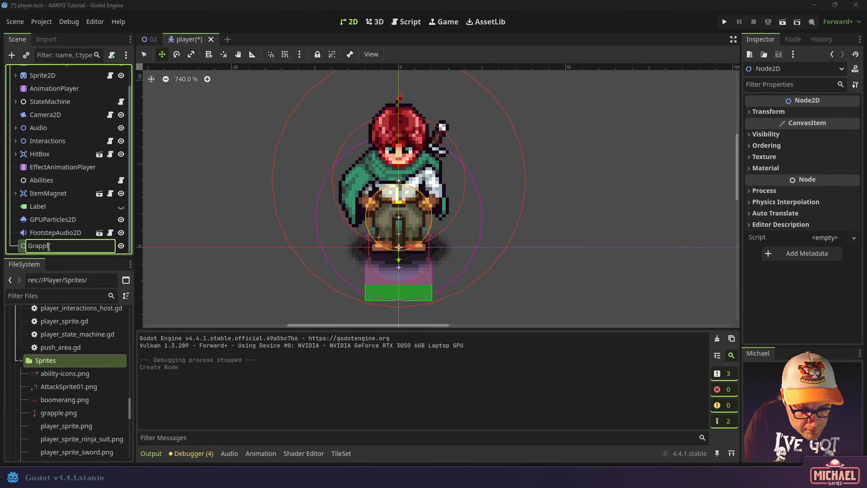
{"action": "key", "text": "Return"}
{"action": "right_click", "coordinate": [48, 246]}
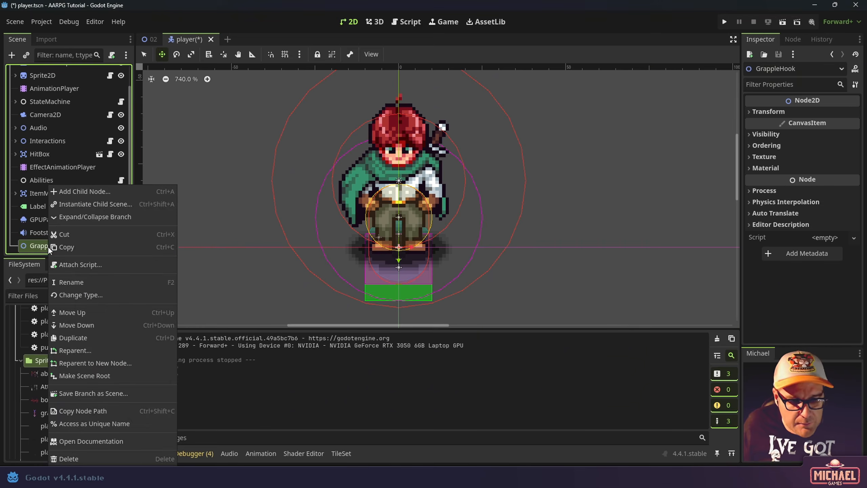
{"action": "left_click", "coordinate": [111, 427]}
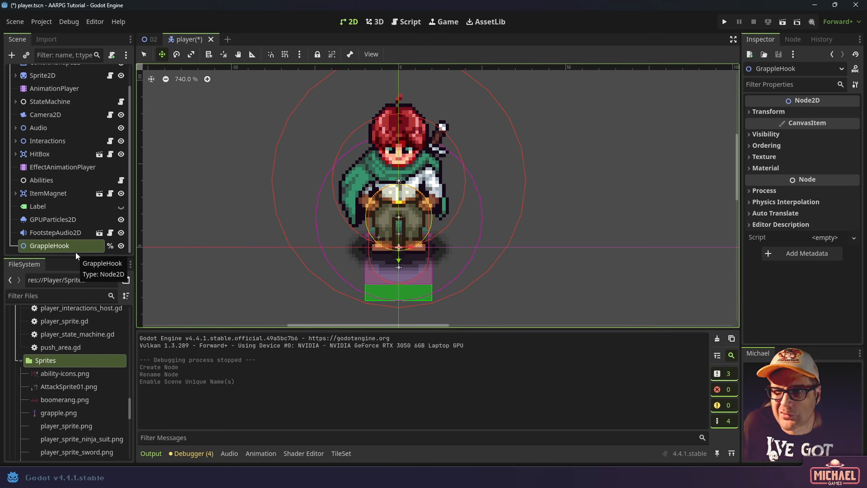
{"action": "mouse_move", "coordinate": [461, 228]}
{"action": "left_mouse_down"}
{"action": "mouse_move", "coordinate": [512, 236]}
{"action": "mouse_move", "coordinate": [499, 246]}
{"action": "mouse_move", "coordinate": [506, 238]}
{"action": "mouse_move", "coordinate": [461, 228]}
{"action": "left_mouse_up"}
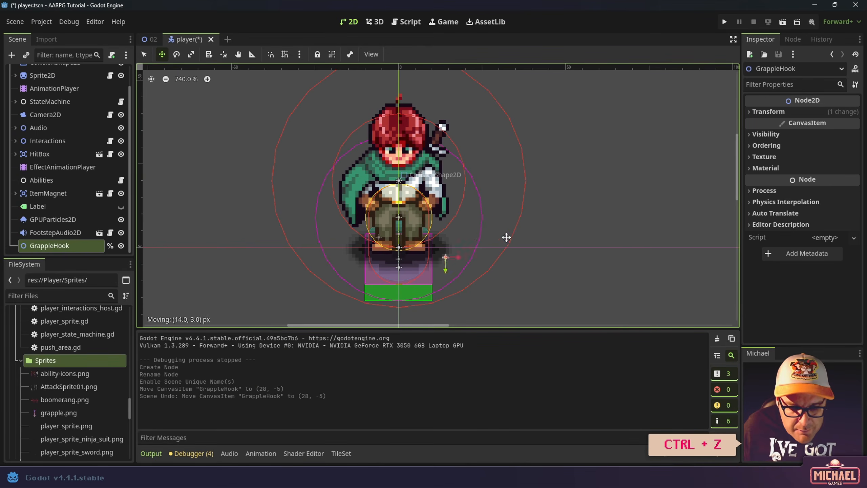
{"action": "key", "text": "ctrl+z"}
Add a NinePatchRect child under GrappleHook and assign grapple.png as its texture
{"action": "key", "text": "ctrl+a"}
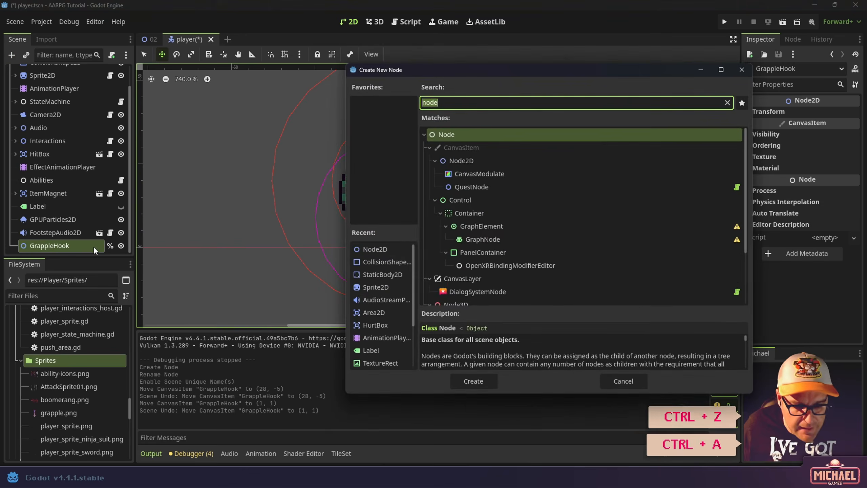
{"action": "type", "text": "nin"}
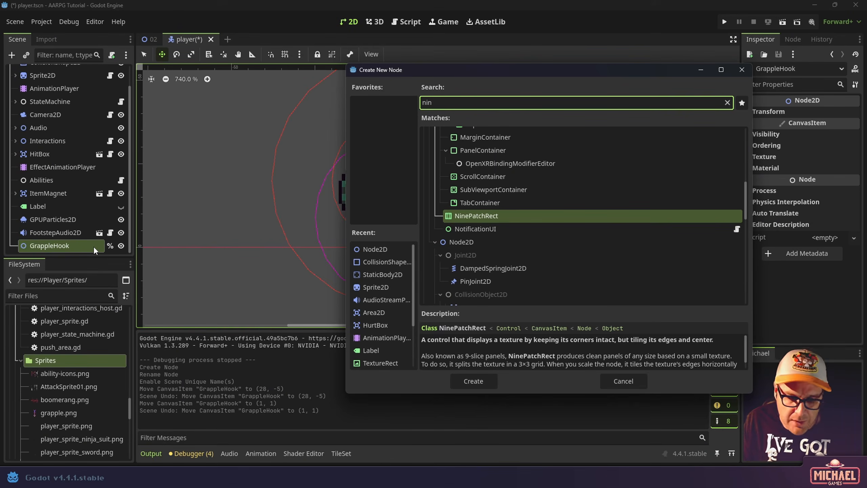
{"action": "key", "text": "Return"}
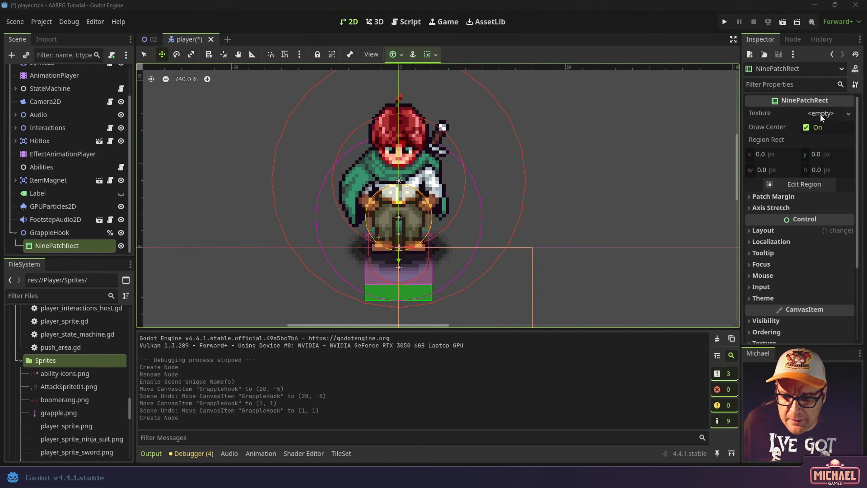
{"action": "left_click_drag", "start_coordinate": [38, 412], "coordinate": [804, 116]}
Try resizing the NinePatchRect to 29 × 36 to see how the grapple texture stretches, and undo the resize
{"action": "scroll", "coordinate": [533, 202], "scroll_direction": "down", "scroll_amount": 5}
{"action": "middle_click_drag", "start_coordinate": [537, 251], "coordinate": [492, 226]}
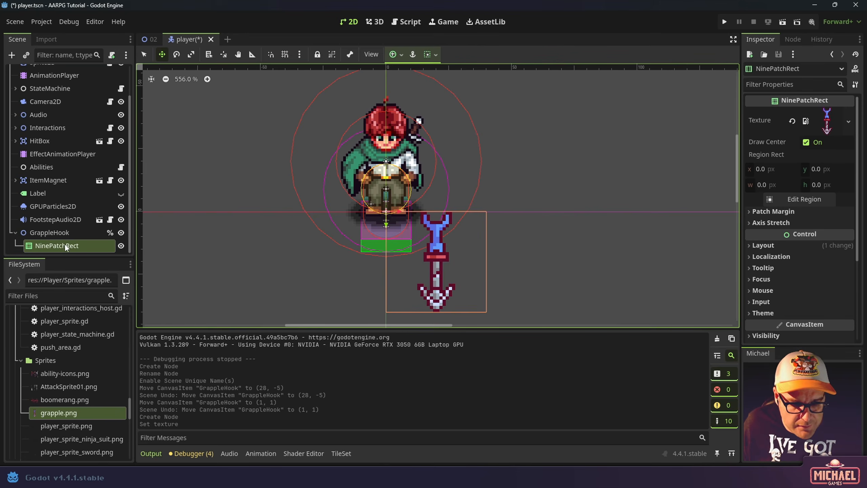
{"action": "key", "text": "q"}
{"action": "left_click_drag", "start_coordinate": [487, 312], "coordinate": [461, 305]}
{"action": "scroll", "coordinate": [476, 272], "scroll_direction": "down", "scroll_amount": 2}
{"action": "middle_click_drag", "start_coordinate": [476, 272], "coordinate": [479, 232]}
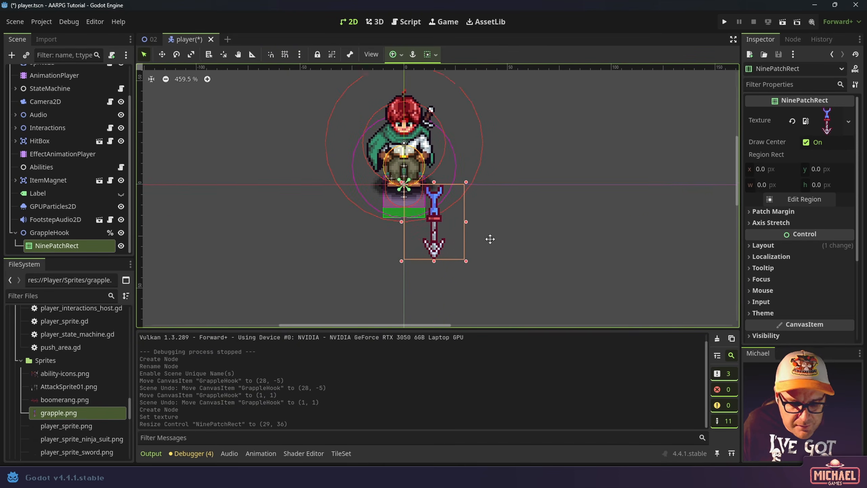
{"action": "key", "text": "ctrl+z"}
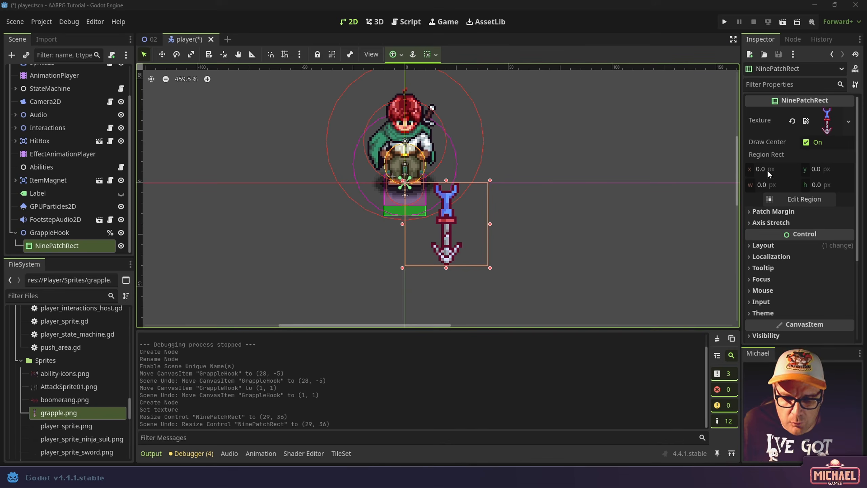
Set the NinePatchRect's patch margins around the grapple's chain section to 16 px at the top and 9 px at the bottom
{"action": "left_click", "coordinate": [787, 199]}
{"action": "scroll", "coordinate": [438, 240], "scroll_direction": "up", "scroll_amount": 5}
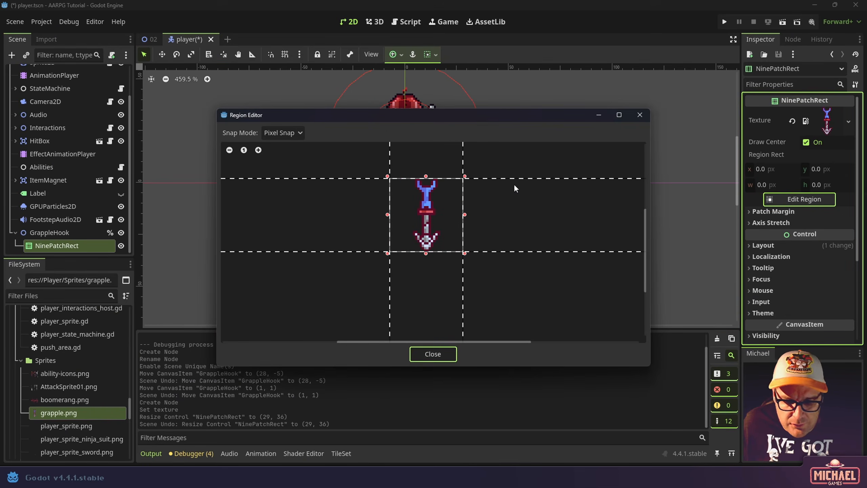
{"action": "left_click_drag", "start_coordinate": [513, 178], "coordinate": [497, 212]}
{"action": "scroll", "coordinate": [409, 213], "scroll_direction": "up", "scroll_amount": 1}
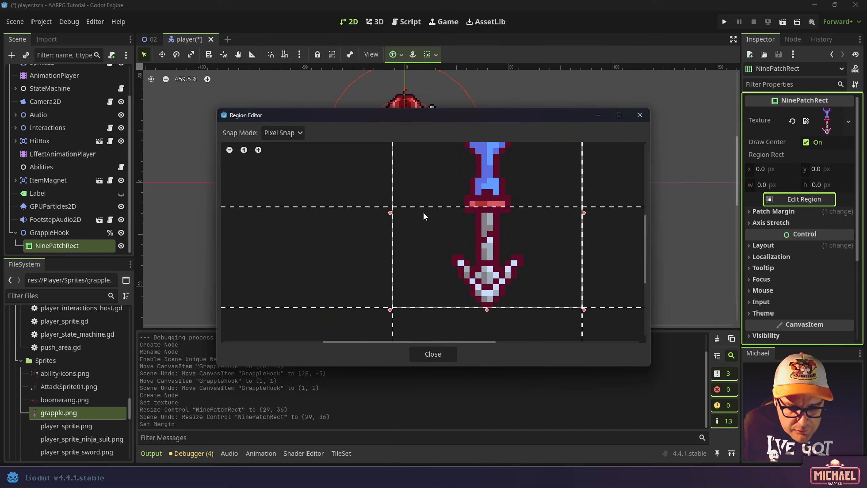
{"action": "left_click_drag", "start_coordinate": [365, 210], "coordinate": [365, 210]}
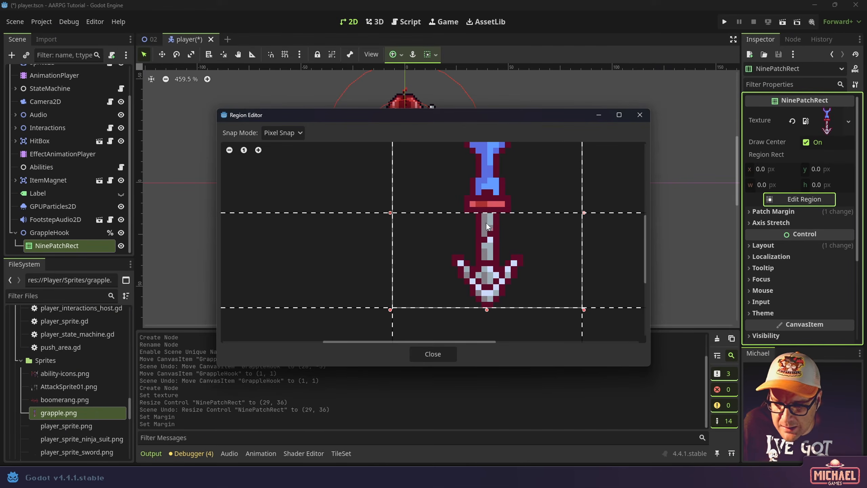
{"action": "left_click_drag", "start_coordinate": [307, 308], "coordinate": [307, 254]}
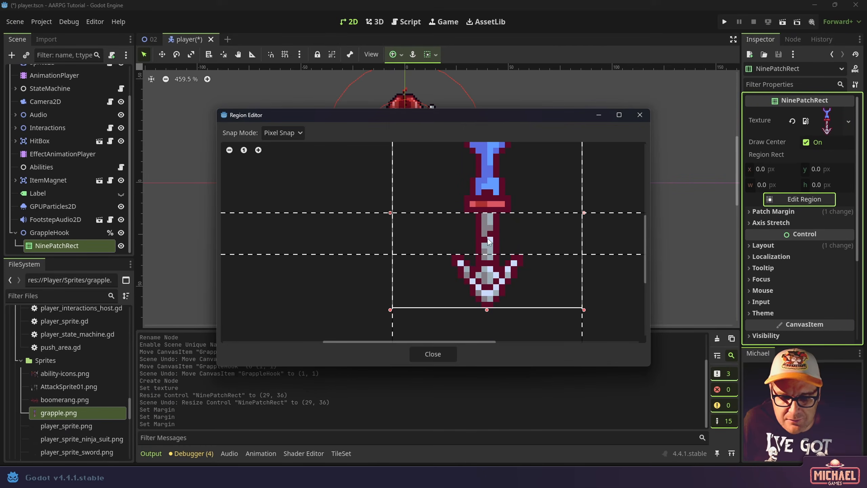
{"action": "scroll", "coordinate": [520, 203], "scroll_direction": "down", "scroll_amount": 2}
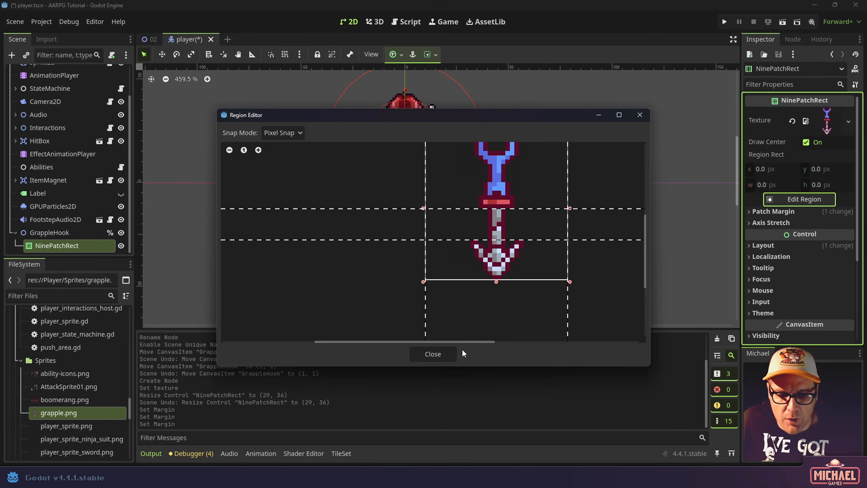
{"action": "left_click", "coordinate": [433, 354]}
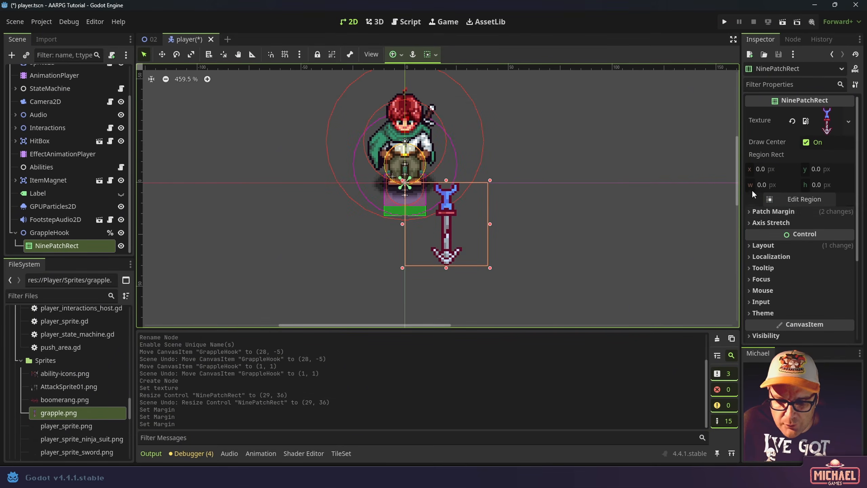
{"action": "left_click", "coordinate": [748, 211]}
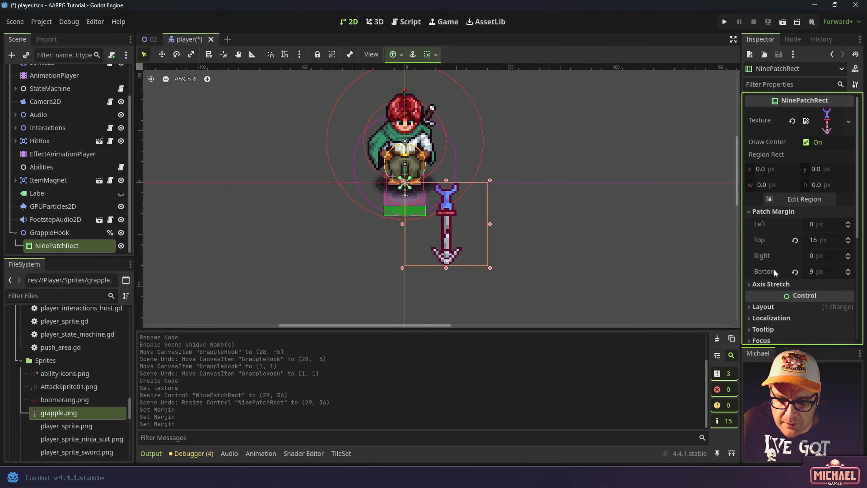
{"action": "mouse_move", "coordinate": [771, 226]}
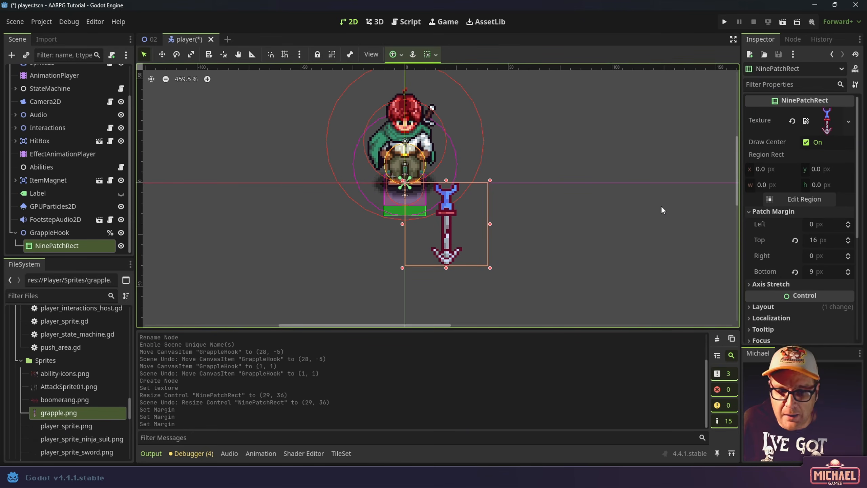
{"action": "mouse_move", "coordinate": [490, 224]}
{"action": "left_mouse_down"}
{"action": "mouse_move", "coordinate": [516, 225]}
{"action": "mouse_move", "coordinate": [465, 226]}
{"action": "mouse_move", "coordinate": [586, 228]}
{"action": "mouse_move", "coordinate": [457, 226]}
{"action": "mouse_move", "coordinate": [551, 232]}
{"action": "mouse_move", "coordinate": [490, 229]}
{"action": "left_mouse_up"}
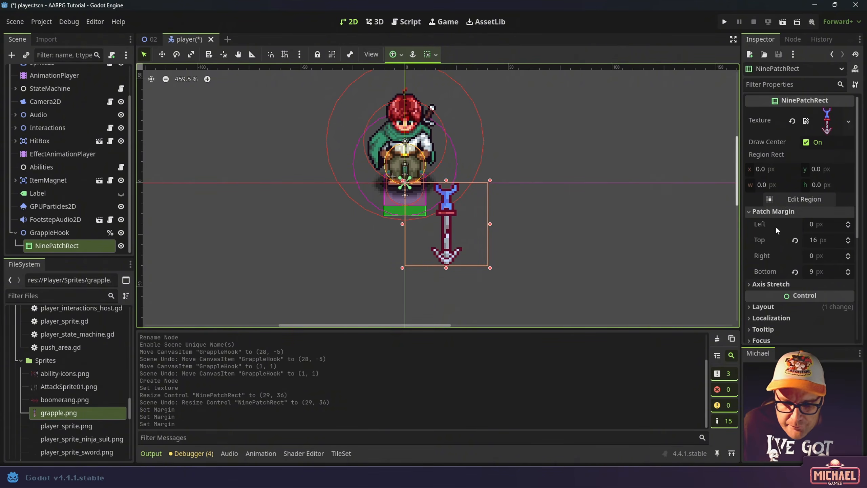
Enlarge the NinePatchRect to about 48 × 61 and set both its vertical and horizontal axis stretch to Tile
{"action": "scroll", "coordinate": [767, 240], "scroll_direction": "down", "scroll_amount": 3}
{"action": "left_click", "coordinate": [754, 223]}
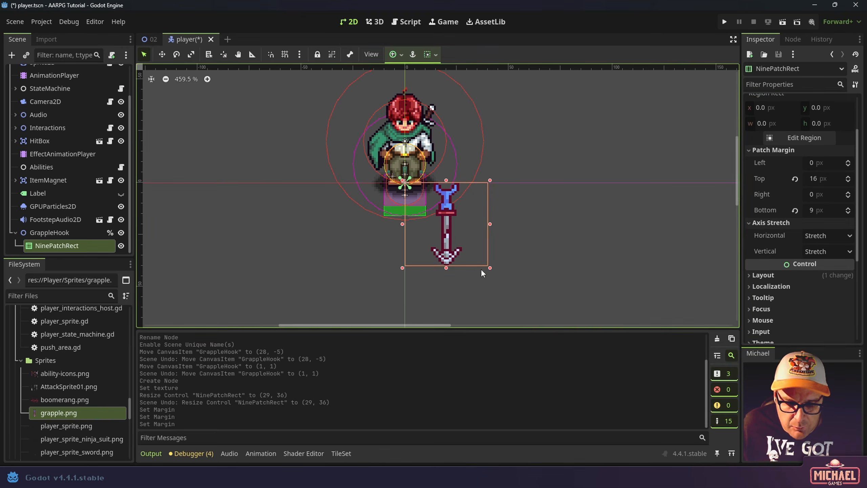
{"action": "left_click_drag", "start_coordinate": [489, 267], "coordinate": [506, 311]}
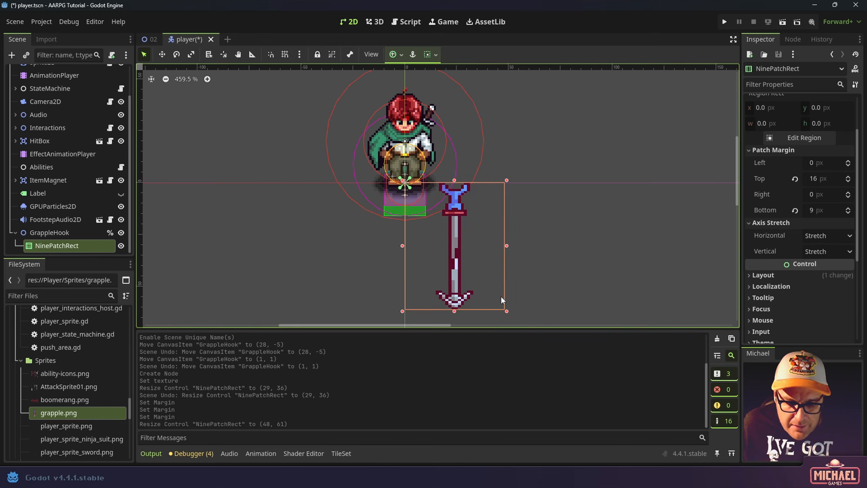
{"action": "left_click", "coordinate": [831, 250]}
{"action": "left_click", "coordinate": [824, 278]}
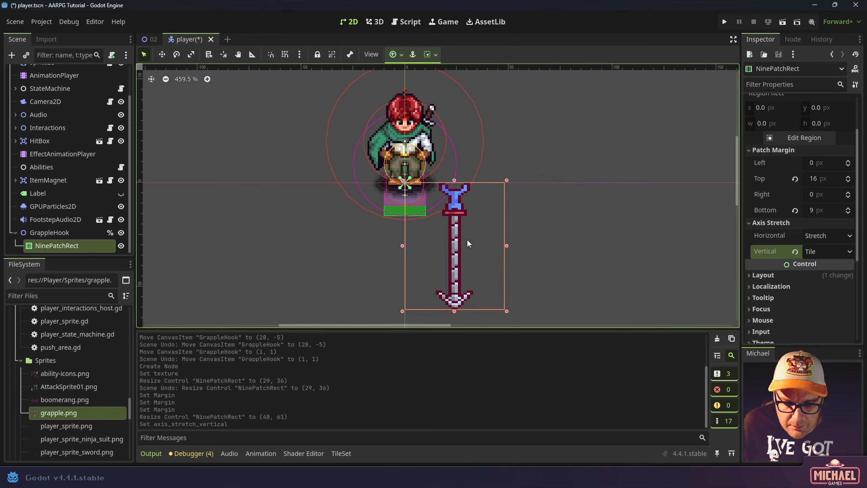
{"action": "left_click", "coordinate": [813, 236]}
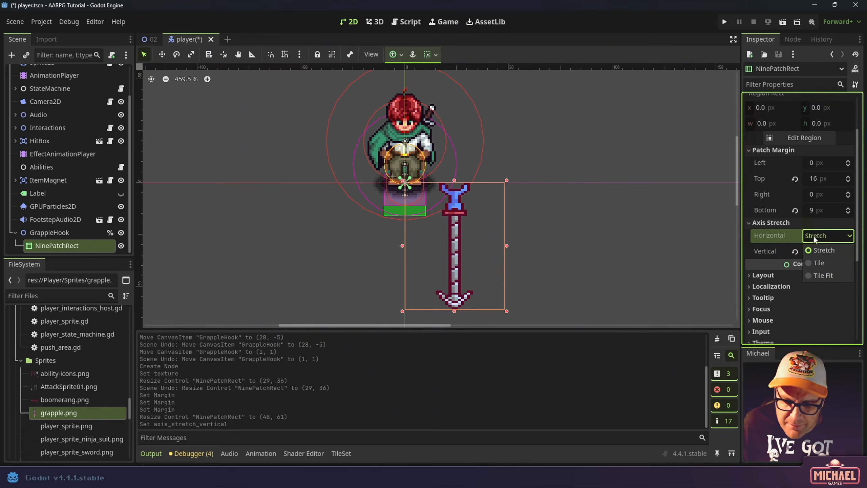
{"action": "left_click", "coordinate": [825, 262]}
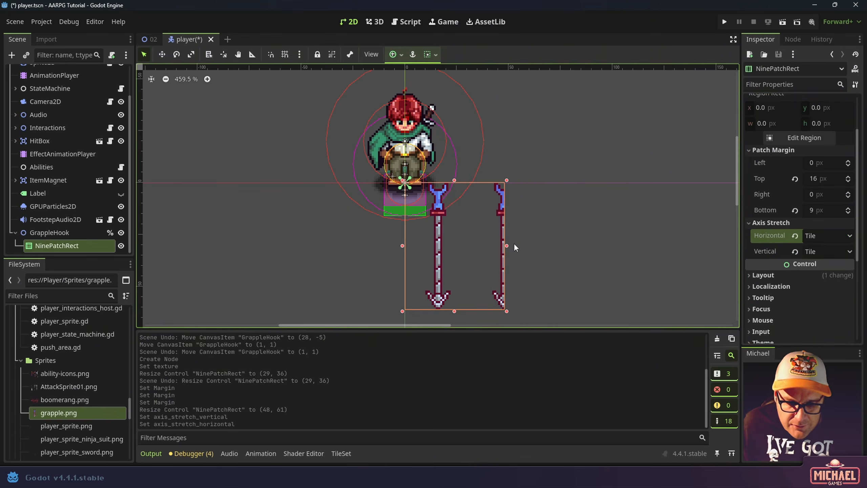
Narrow the NinePatchRect to 32 × 61 so that only one grapple fits in its width
{"action": "left_click_drag", "start_coordinate": [506, 246], "coordinate": [472, 241]}
{"action": "scroll", "coordinate": [464, 227], "scroll_direction": "up", "scroll_amount": 4}
{"action": "scroll", "coordinate": [471, 216], "scroll_direction": "down", "scroll_amount": 4}
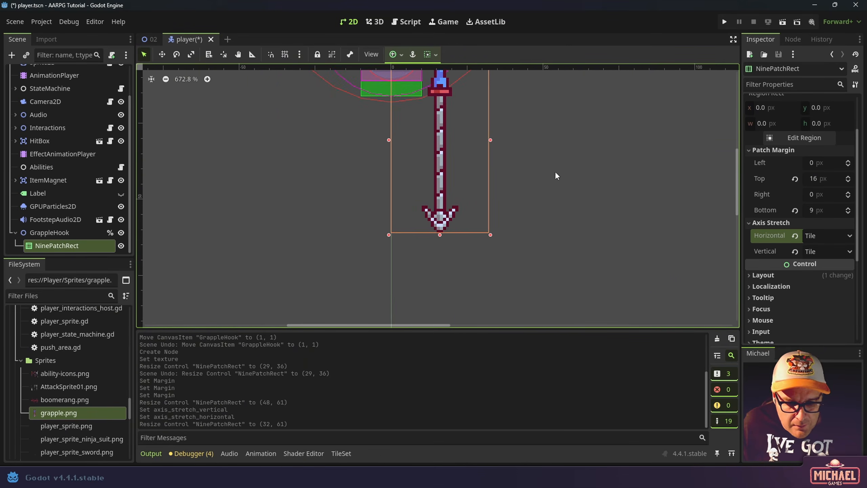
Examine the NinePatchRect's size values in its layout transform properties
{"action": "left_click", "coordinate": [753, 276]}
{"action": "scroll", "coordinate": [768, 273], "scroll_direction": "down", "scroll_amount": 2}
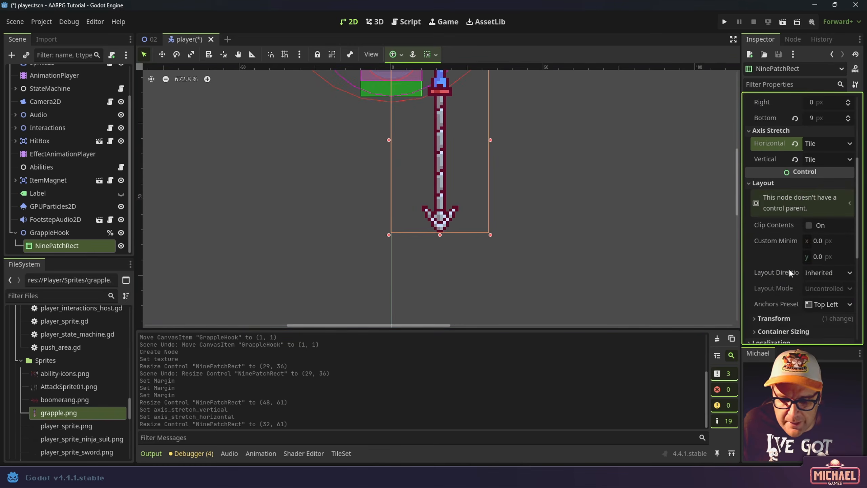
{"action": "left_click", "coordinate": [758, 316]}
{"action": "scroll", "coordinate": [774, 299], "scroll_direction": "down", "scroll_amount": 3}
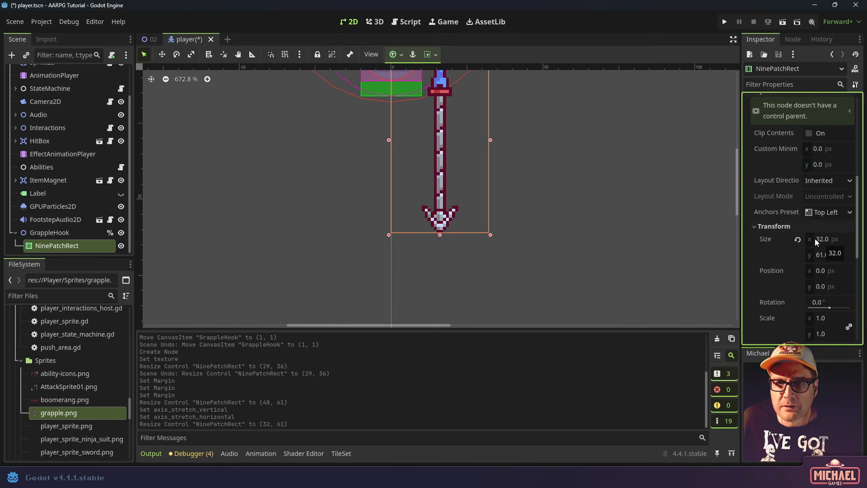
{"action": "scroll", "coordinate": [795, 168], "scroll_direction": "up", "scroll_amount": 2}
{"action": "scroll", "coordinate": [772, 168], "scroll_direction": "up", "scroll_amount": 1}
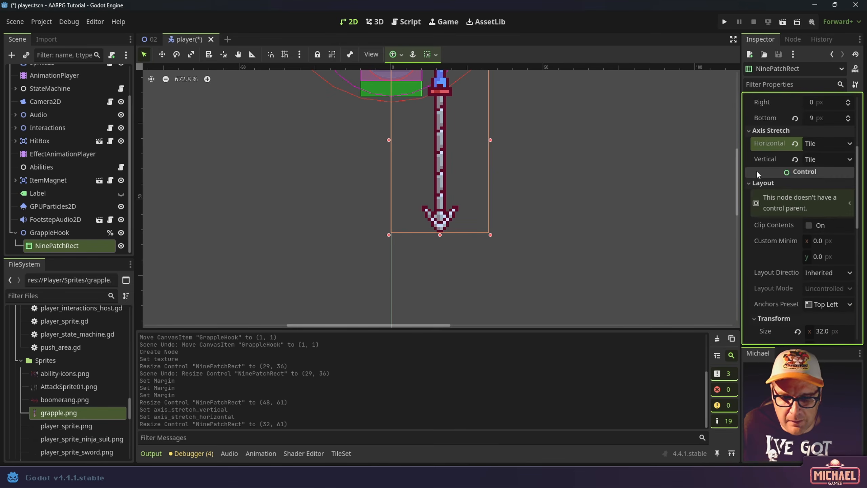
{"action": "left_click", "coordinate": [749, 183]}
{"action": "scroll", "coordinate": [611, 143], "scroll_direction": "down", "scroll_amount": 2}
Shorten the NinePatchRect to 32 × 25 so the grapple appears fully retracted
{"action": "middle_click_drag", "start_coordinate": [550, 138], "coordinate": [563, 182]}
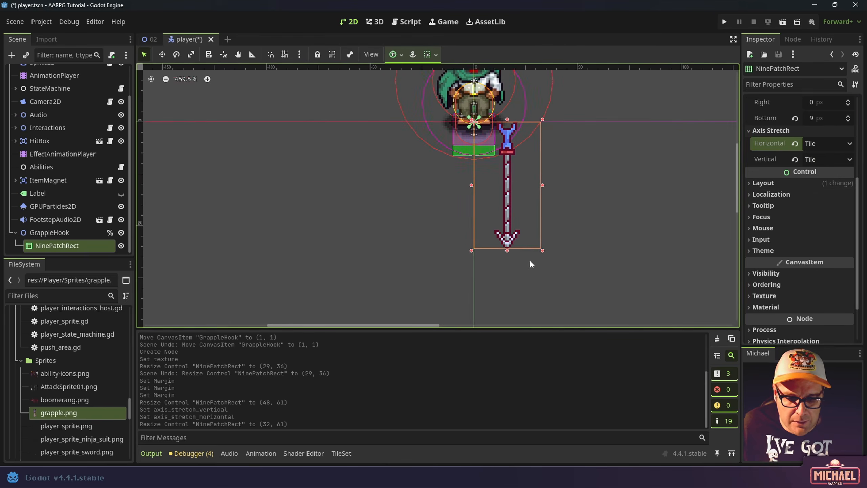
{"action": "scroll", "coordinate": [551, 228], "scroll_direction": "down", "scroll_amount": 2}
{"action": "left_click_drag", "start_coordinate": [515, 246], "coordinate": [538, 152]}
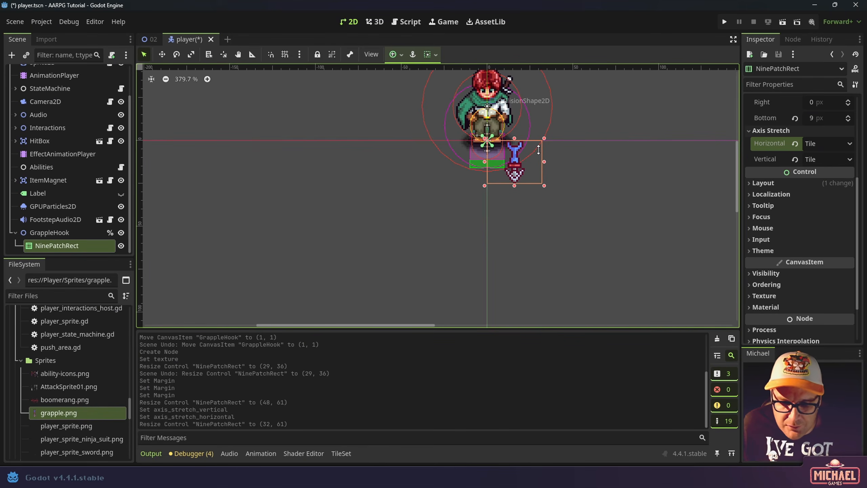
{"action": "left_click_drag", "start_coordinate": [538, 186], "coordinate": [530, 169]}
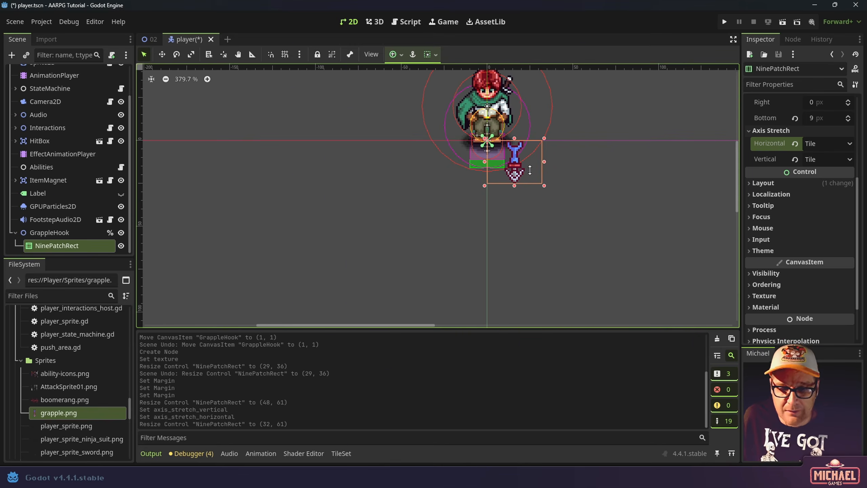
{"action": "mouse_move", "coordinate": [530, 170]}
{"action": "left_mouse_down"}
{"action": "mouse_move", "coordinate": [524, 310]}
{"action": "mouse_move", "coordinate": [522, 157]}
{"action": "left_mouse_up"}
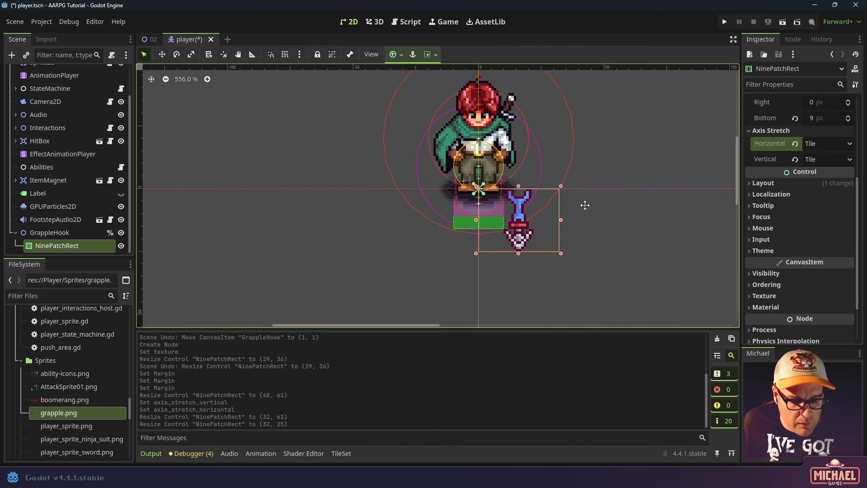
{"action": "middle_click_drag", "start_coordinate": [585, 205], "coordinate": [588, 213]}
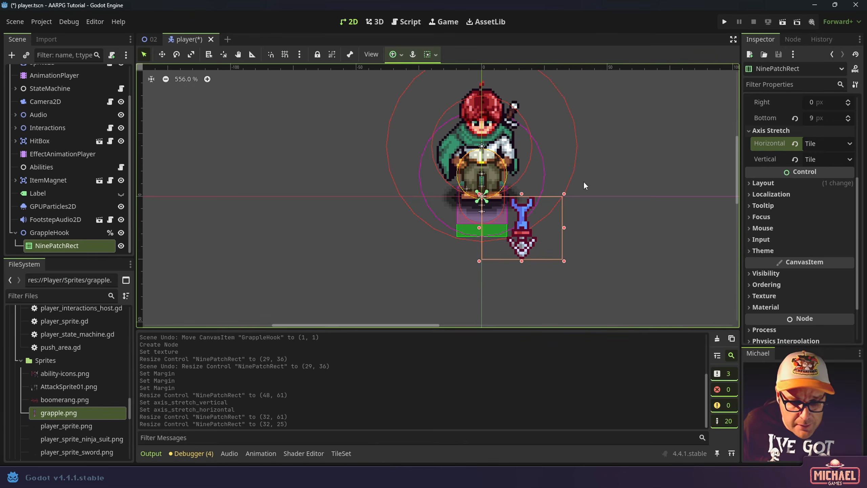
Move the GrappleHook node to about (32, 25), clear of the player sprite
{"action": "scroll", "coordinate": [527, 194], "scroll_direction": "up", "scroll_amount": 5}
{"action": "middle_click_drag", "start_coordinate": [520, 241], "coordinate": [566, 170]}
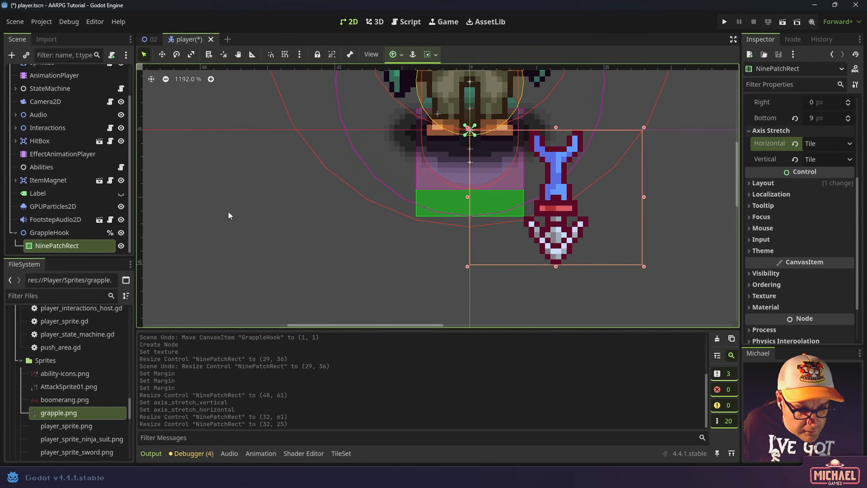
{"action": "left_click", "coordinate": [49, 232]}
{"action": "scroll", "coordinate": [408, 231], "scroll_direction": "down", "scroll_amount": 2}
{"action": "middle_click_drag", "start_coordinate": [408, 232], "coordinate": [370, 176]}
{"action": "key", "text": "w"}
{"action": "left_click_drag", "start_coordinate": [451, 151], "coordinate": [594, 261]}
{"action": "scroll", "coordinate": [550, 197], "scroll_direction": "up", "scroll_amount": 4}
{"action": "middle_click_drag", "start_coordinate": [579, 214], "coordinate": [527, 187]}
{"action": "scroll", "coordinate": [499, 173], "scroll_direction": "down", "scroll_amount": 1}
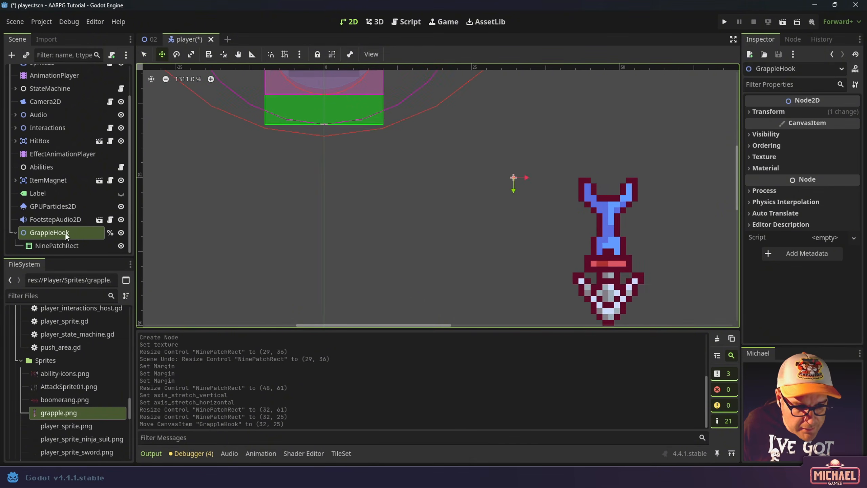
Shift the NinePatchRect to (-16, 0) so the grapple is horizontally centred on the GrappleHook's origin
{"action": "left_click", "coordinate": [65, 245]}
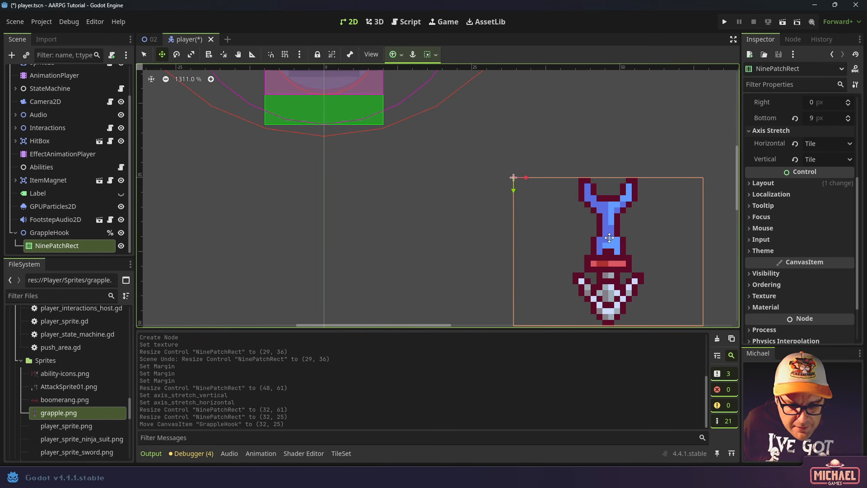
{"action": "left_click", "coordinate": [61, 236]}
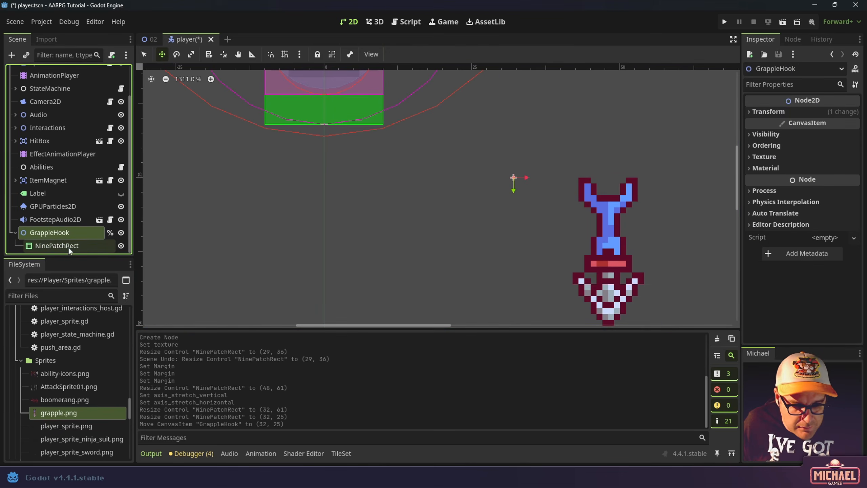
{"action": "left_click", "coordinate": [69, 247]}
{"action": "left_click_drag", "start_coordinate": [628, 225], "coordinate": [522, 223]}
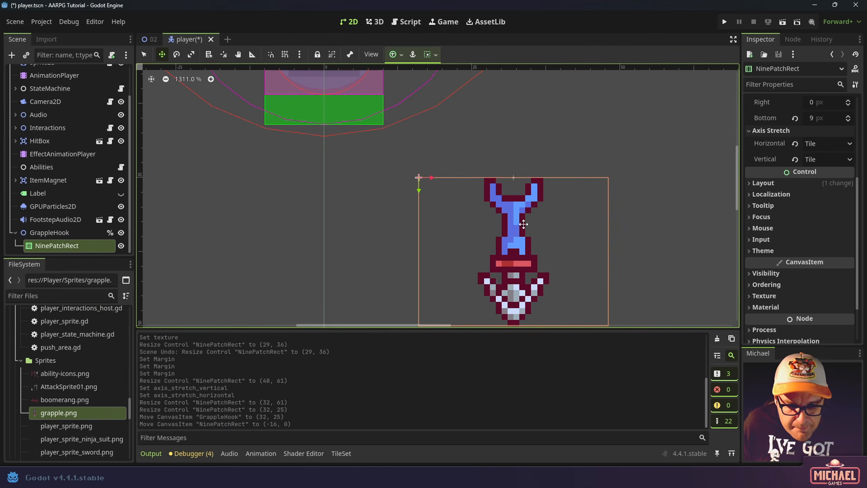
{"action": "left_click", "coordinate": [50, 233]}
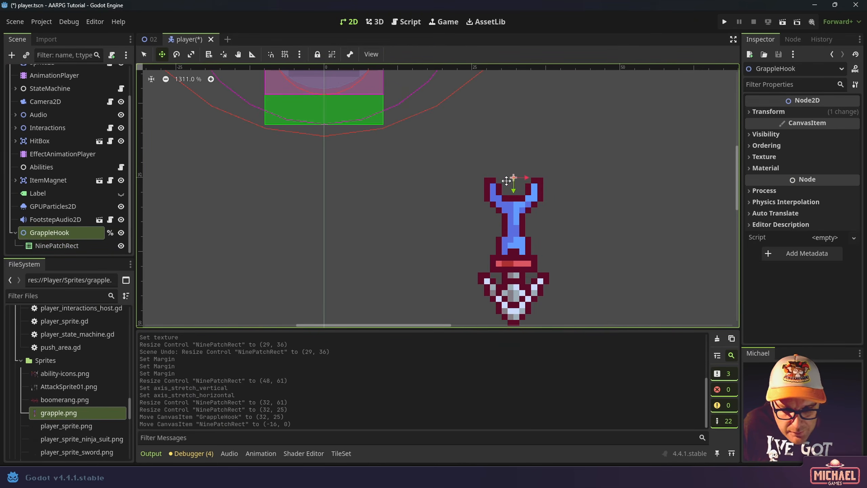
{"action": "left_click", "coordinate": [65, 245]}
{"action": "scroll", "coordinate": [519, 188], "scroll_direction": "down", "scroll_amount": 6}
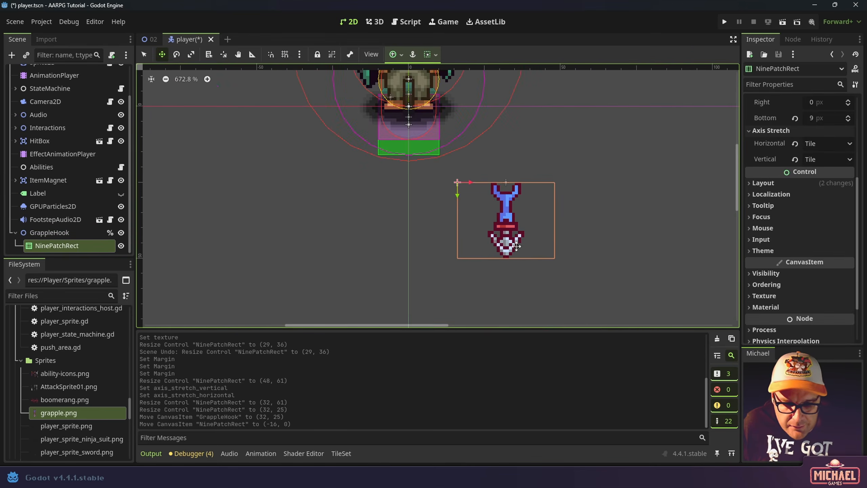
Try placing the GrappleHook at several spots around the player, ending at about (27, -2), and rotating it about -172 degrees, then undo the rotation
{"action": "left_click", "coordinate": [69, 234]}
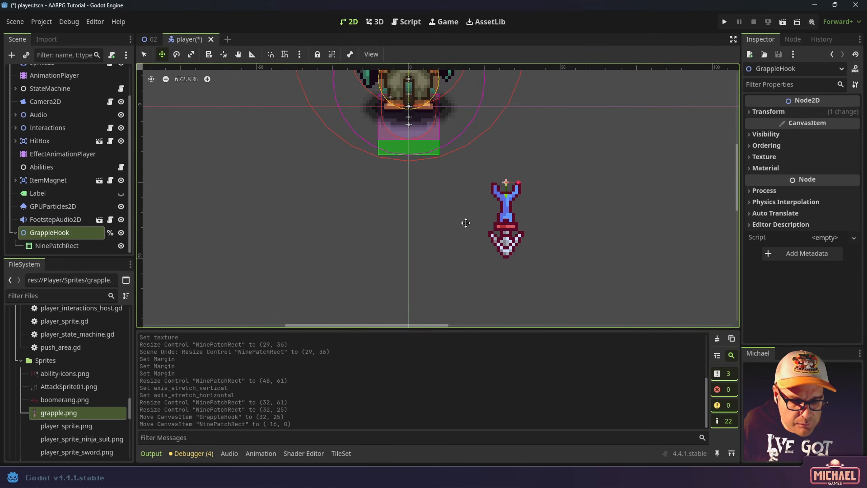
{"action": "left_click_drag", "start_coordinate": [513, 213], "coordinate": [476, 154]}
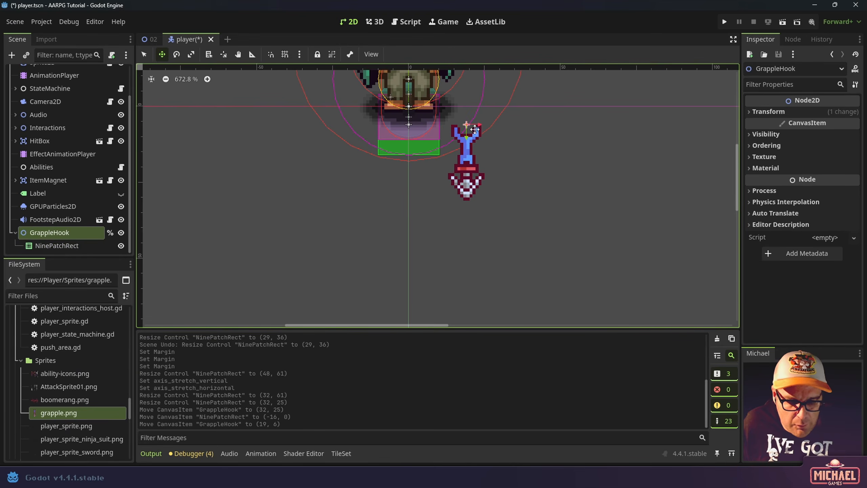
{"action": "middle_click_drag", "start_coordinate": [474, 130], "coordinate": [515, 230]}
{"action": "left_click_drag", "start_coordinate": [514, 230], "coordinate": [496, 185]}
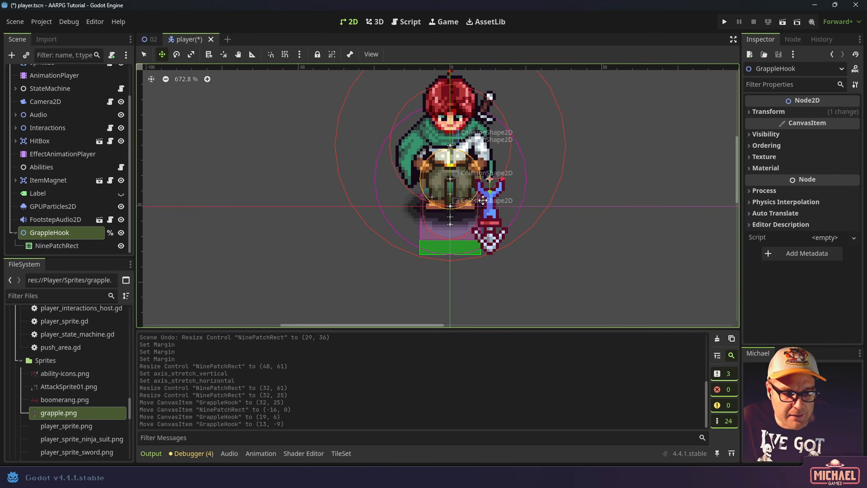
{"action": "left_click_drag", "start_coordinate": [483, 201], "coordinate": [350, 200]}
{"action": "key", "text": "e"}
{"action": "key", "text": "ctrl+z"}
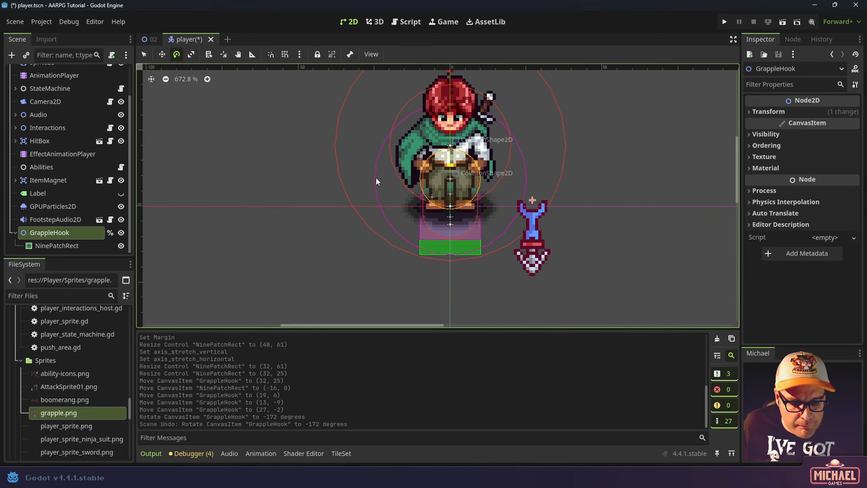
Move the GrappleHook node to about (8, -14), over the player's hand
{"action": "key", "text": "w"}
{"action": "left_click_drag", "start_coordinate": [529, 228], "coordinate": [480, 182]}
{"action": "scroll", "coordinate": [488, 198], "scroll_direction": "up", "scroll_amount": 6}
{"action": "scroll", "coordinate": [464, 151], "scroll_direction": "down", "scroll_amount": 12}
{"action": "middle_click_drag", "start_coordinate": [485, 159], "coordinate": [494, 202]}
{"action": "scroll", "coordinate": [486, 215], "scroll_direction": "up", "scroll_amount": 4}
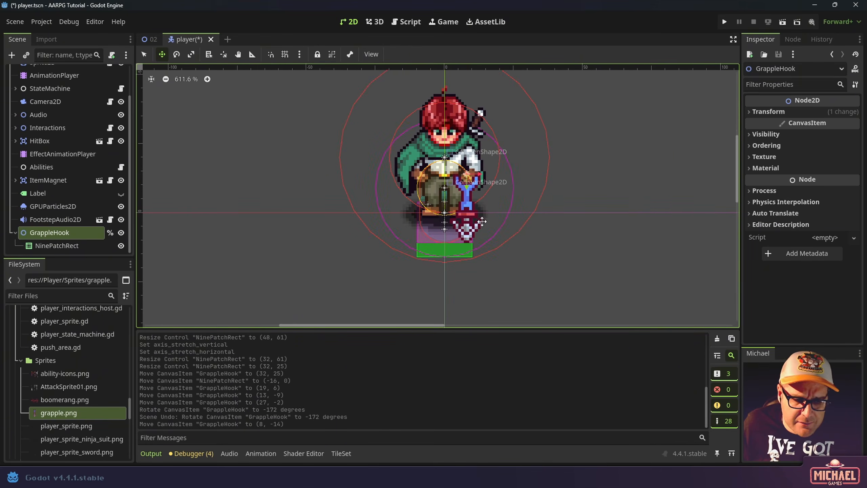
Centre the GrappleHook node horizontally on the player, raise it to (0, -16), and save the player scene
{"action": "left_click_drag", "start_coordinate": [457, 195], "coordinate": [435, 194]}
{"action": "scroll", "coordinate": [441, 201], "scroll_direction": "up", "scroll_amount": 2}
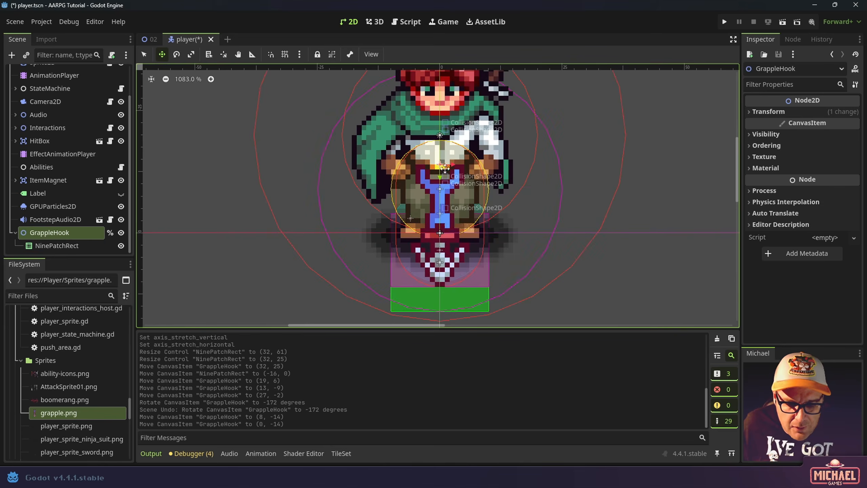
{"action": "scroll", "coordinate": [456, 231], "scroll_direction": "down", "scroll_amount": 5}
{"action": "left_click_drag", "start_coordinate": [446, 226], "coordinate": [446, 222]}
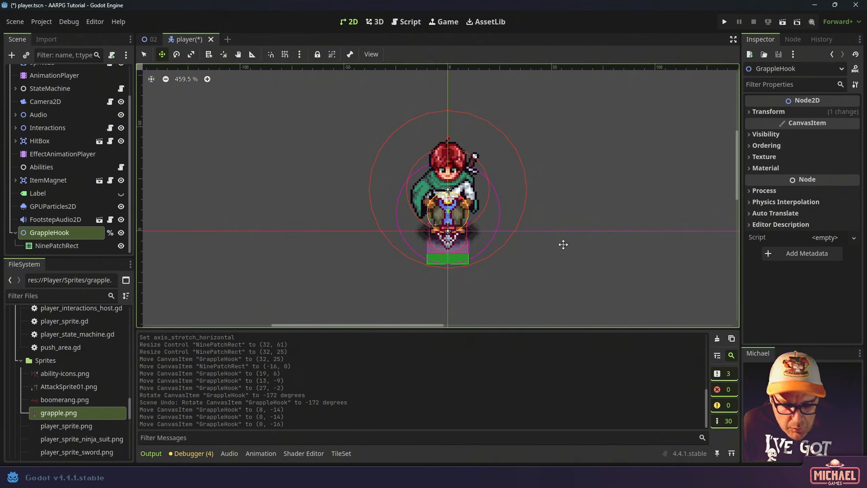
{"action": "key", "text": "ctrl+s"}
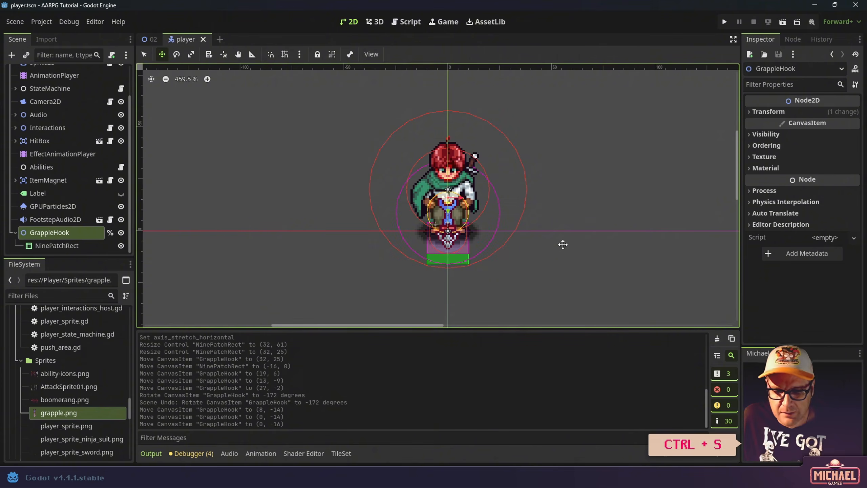
Fine-tune the GrappleHook's vertical placement on the player sprite to position (0, -14) and save the scene
{"action": "scroll", "coordinate": [448, 217], "scroll_direction": "up", "scroll_amount": 10}
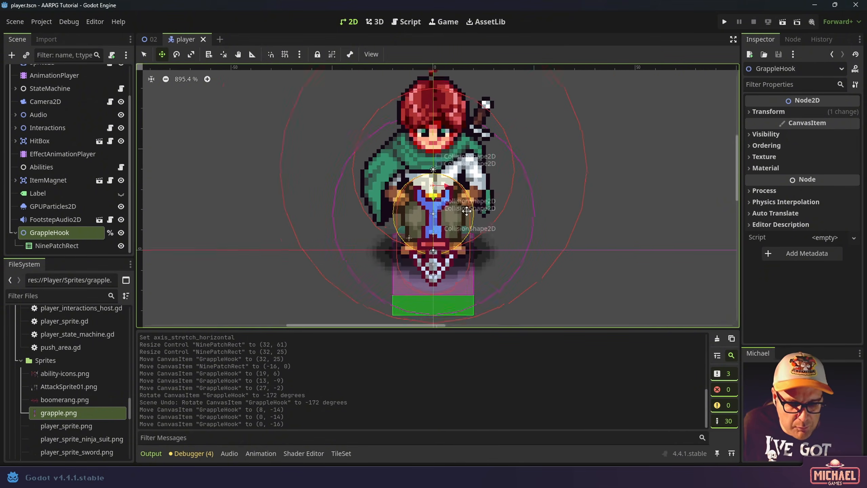
{"action": "scroll", "coordinate": [449, 218], "scroll_direction": "down", "scroll_amount": 6}
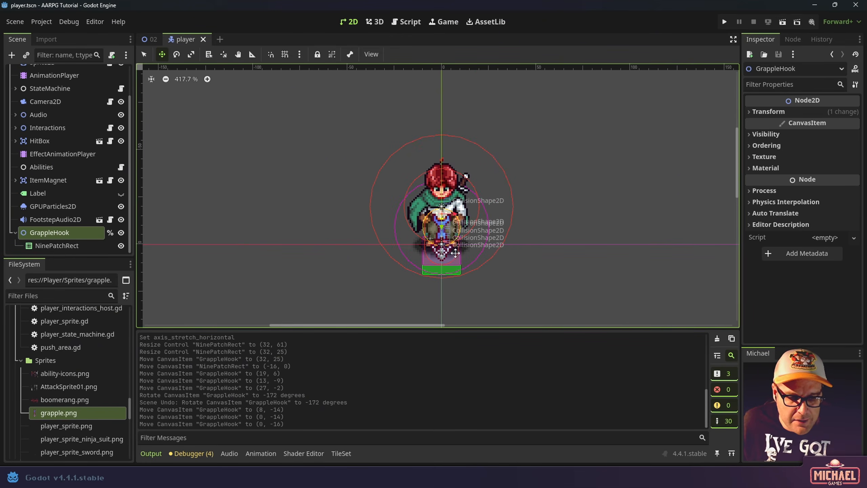
{"action": "scroll", "coordinate": [446, 182], "scroll_direction": "up", "scroll_amount": 1}
{"action": "left_click_drag", "start_coordinate": [441, 213], "coordinate": [442, 215]}
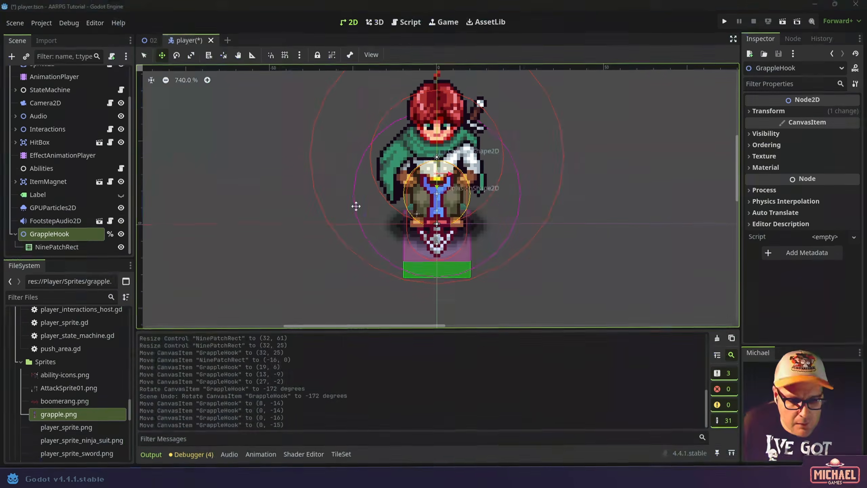
{"action": "left_click", "coordinate": [760, 112]}
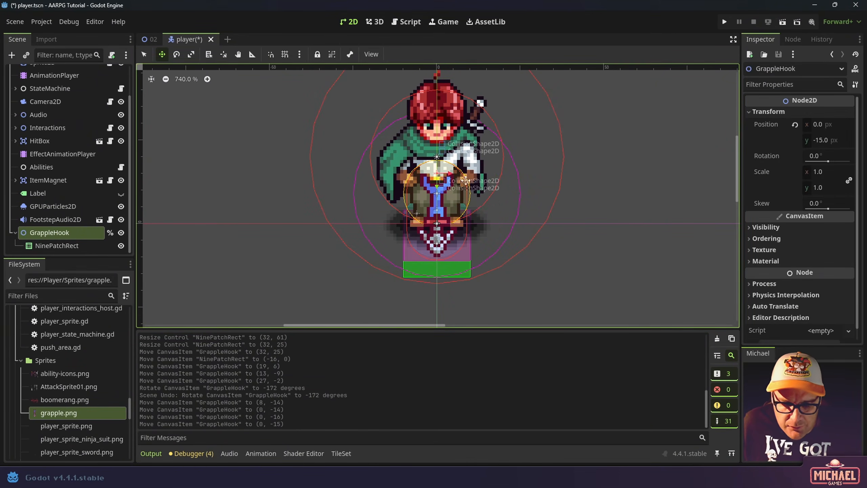
{"action": "scroll", "coordinate": [448, 193], "scroll_direction": "up", "scroll_amount": 3}
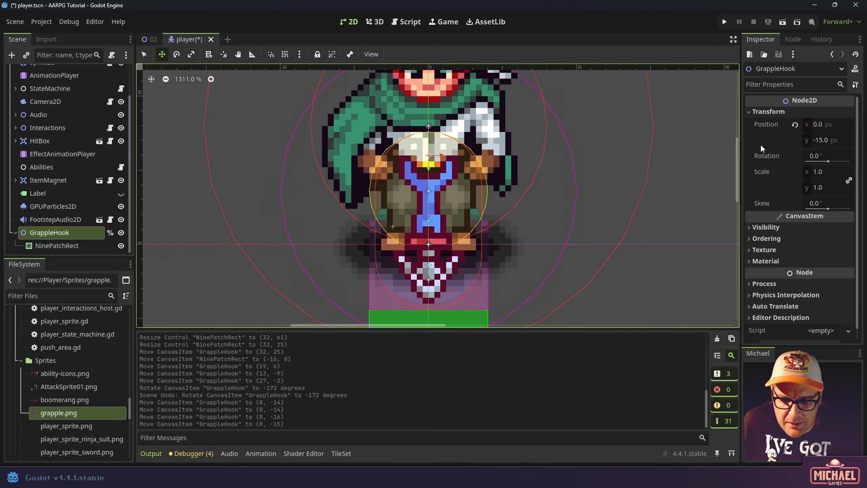
{"action": "scroll", "coordinate": [465, 196], "scroll_direction": "down", "scroll_amount": 3}
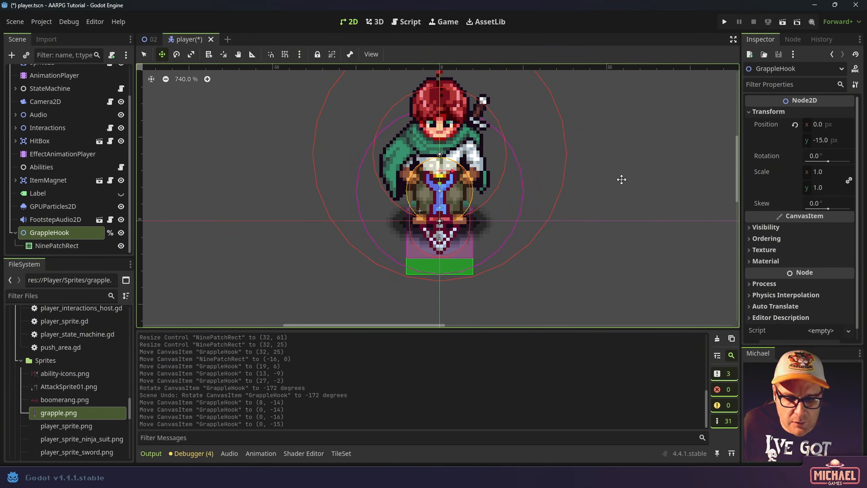
{"action": "left_click_drag", "start_coordinate": [464, 202], "coordinate": [461, 207]}
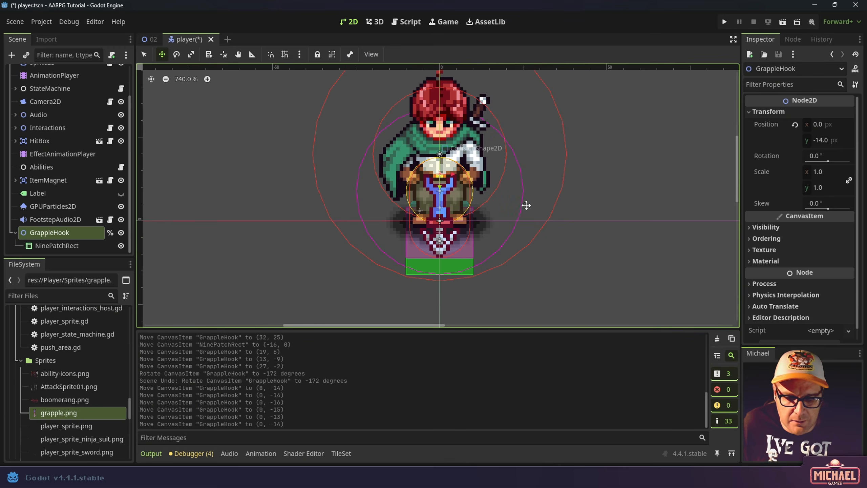
{"action": "key", "text": "ctrl+s"}
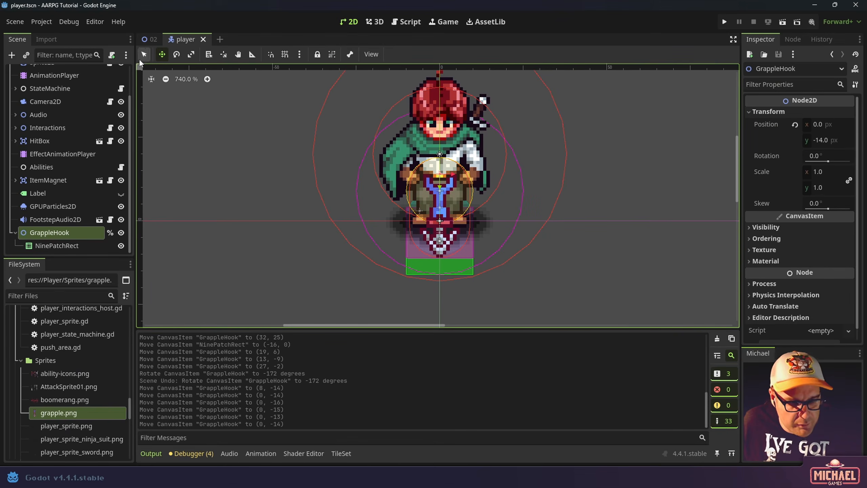
Run scene 02 and walk the player in several directions to check how the grapple sprite sits on the character
{"action": "left_click", "coordinate": [145, 39]}
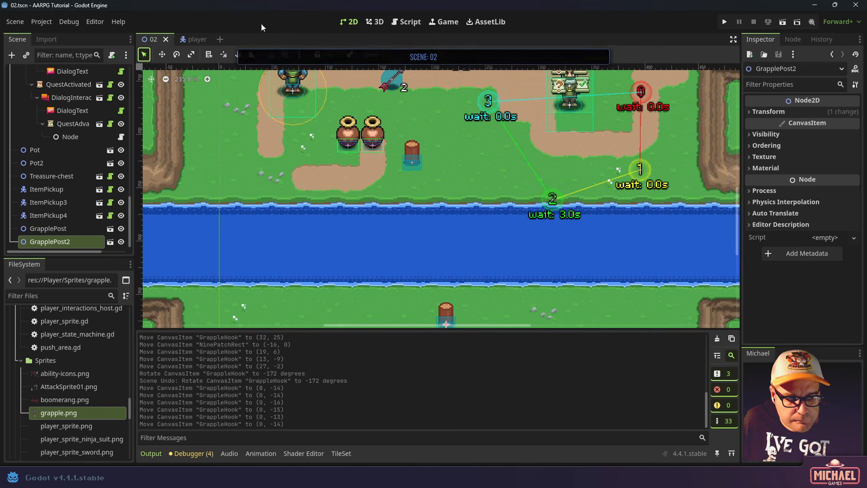
{"action": "key", "text": "F6"}
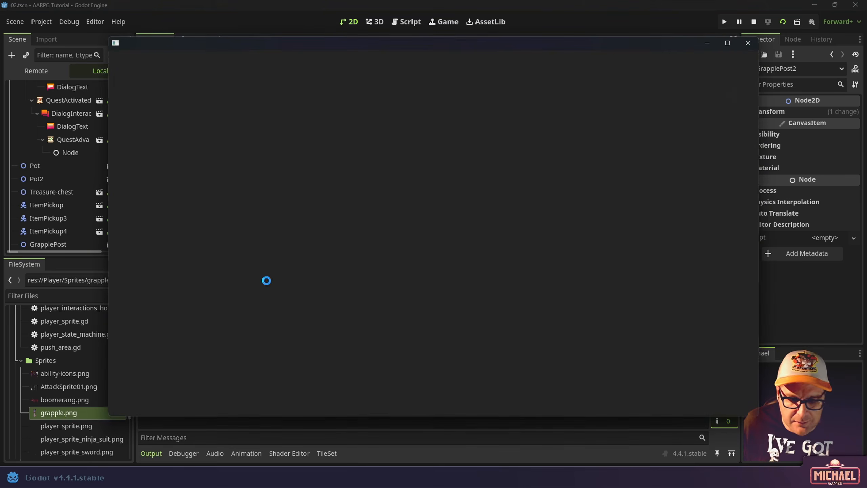
{"action": "key", "text": "a"}
{"action": "key", "text": "s"}
{"action": "key", "text": "d"}
{"action": "key", "text": "w"}
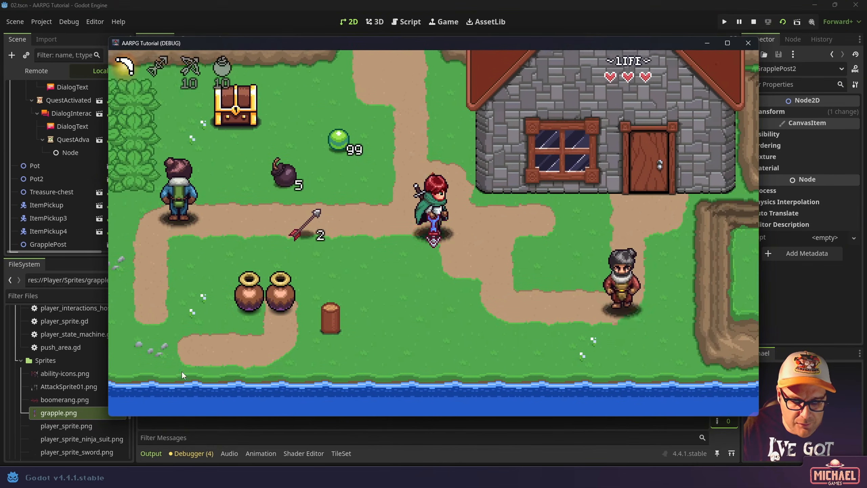
{"action": "key", "text": "a"}
{"action": "key", "text": "s"}
{"action": "key", "text": "d"}
{"action": "key", "text": "d"}
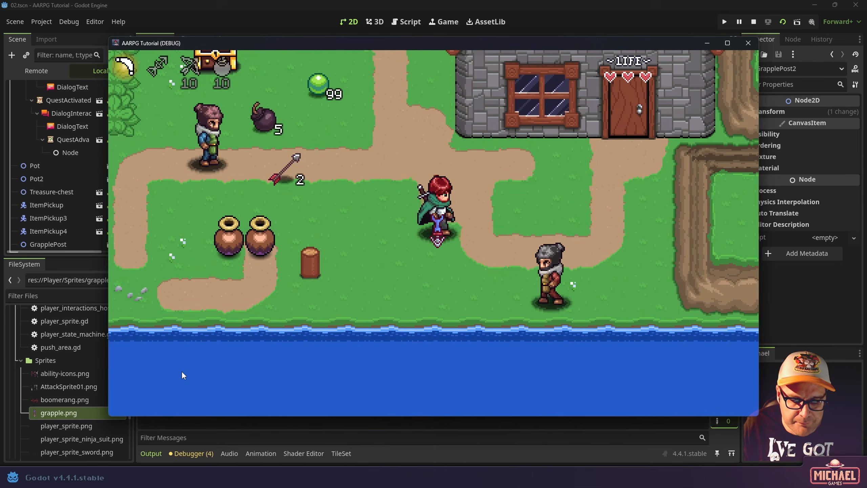
{"action": "key", "text": "w"}
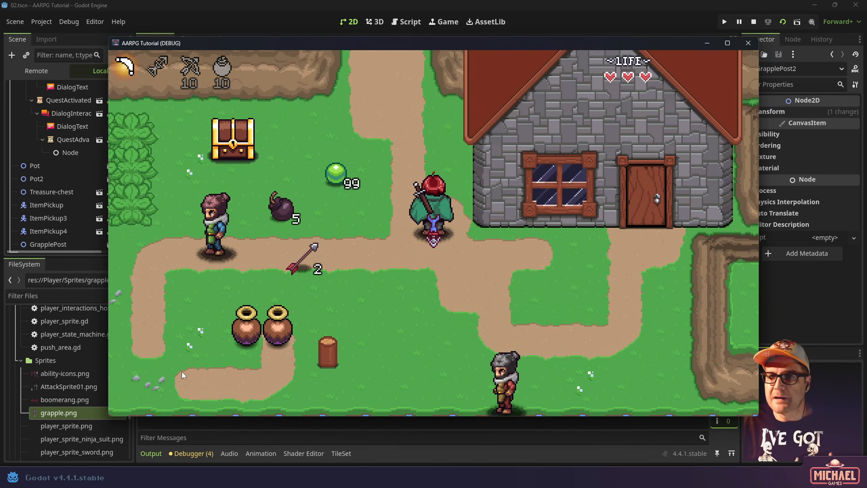